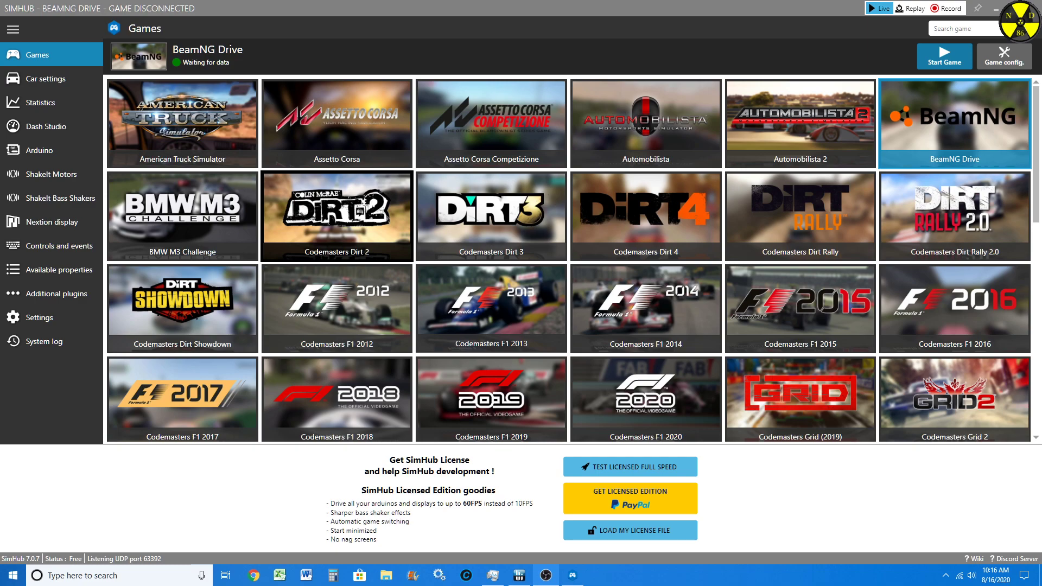
Step: Browse the list of supported games and the dashboards available in Dash Studio
scroll(573, 259, down, 14)
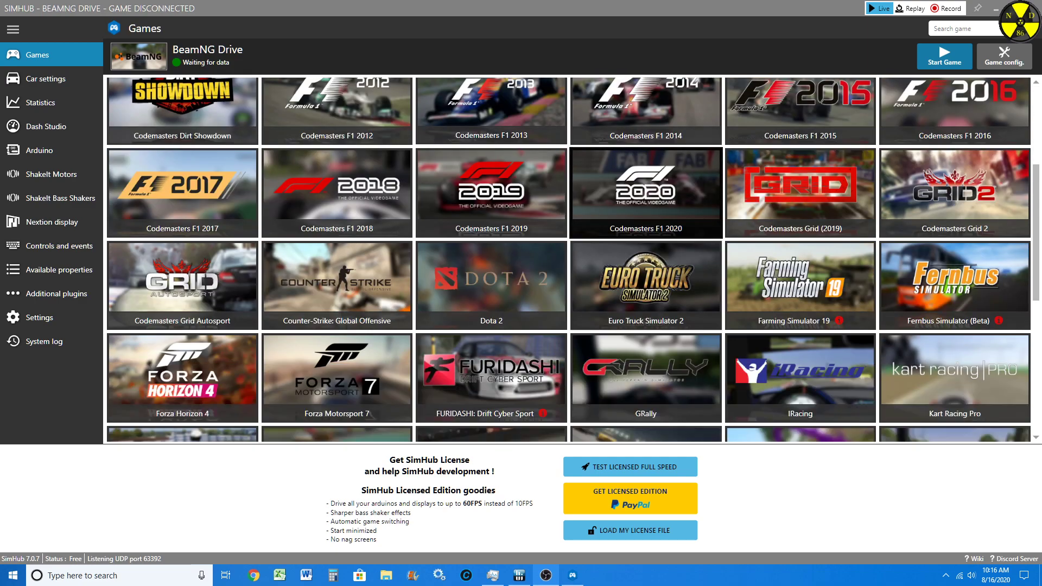
scroll(646, 228, down, 7)
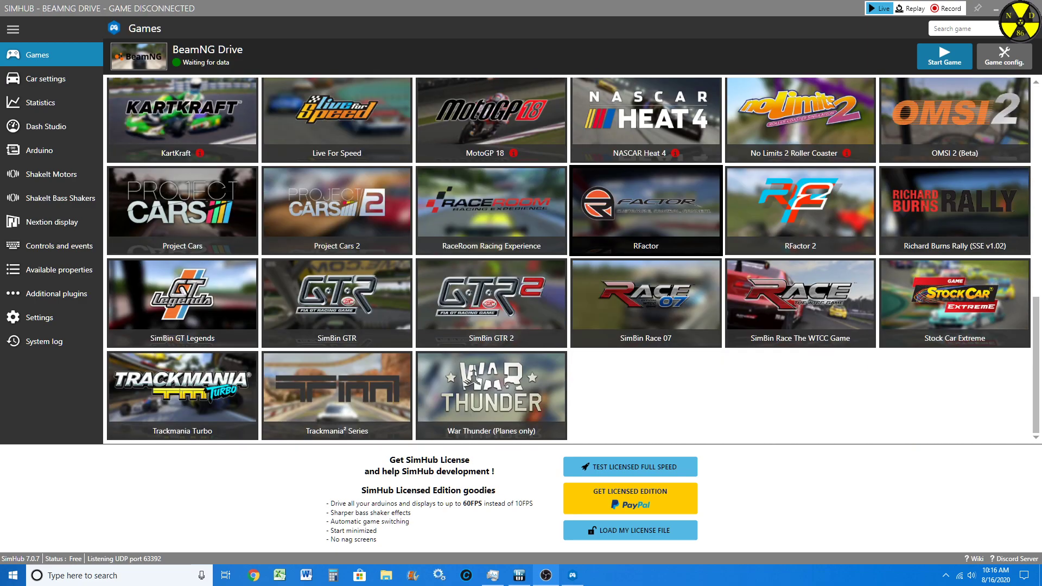
scroll(646, 228, up, 20)
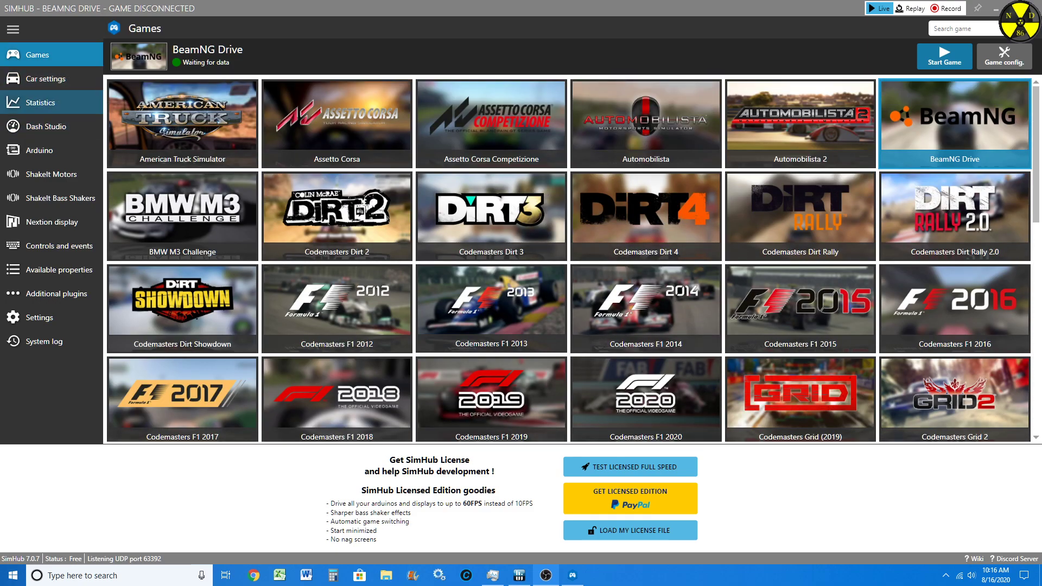
click(61, 125)
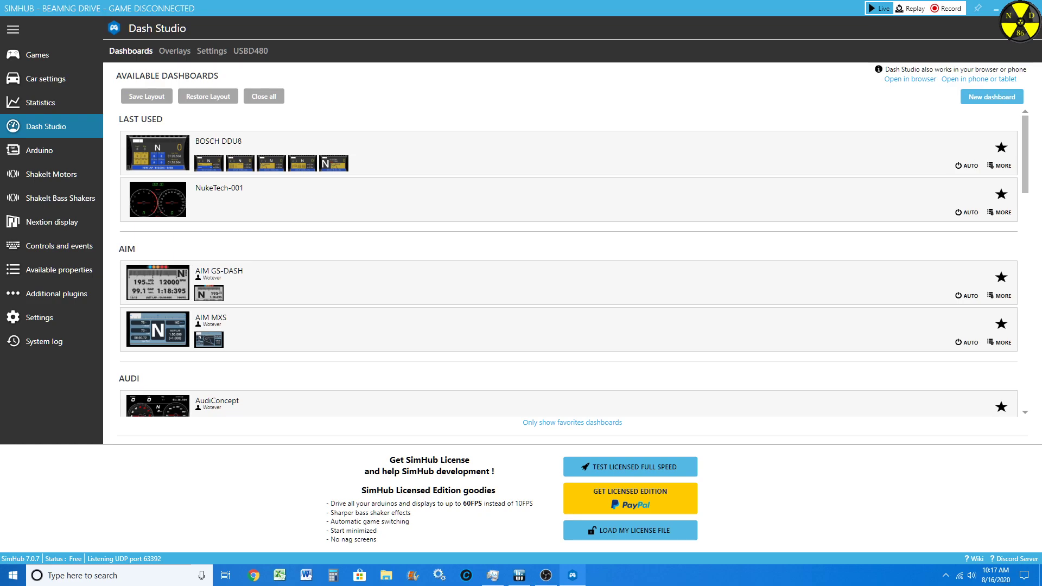
scroll(573, 262, down, 8)
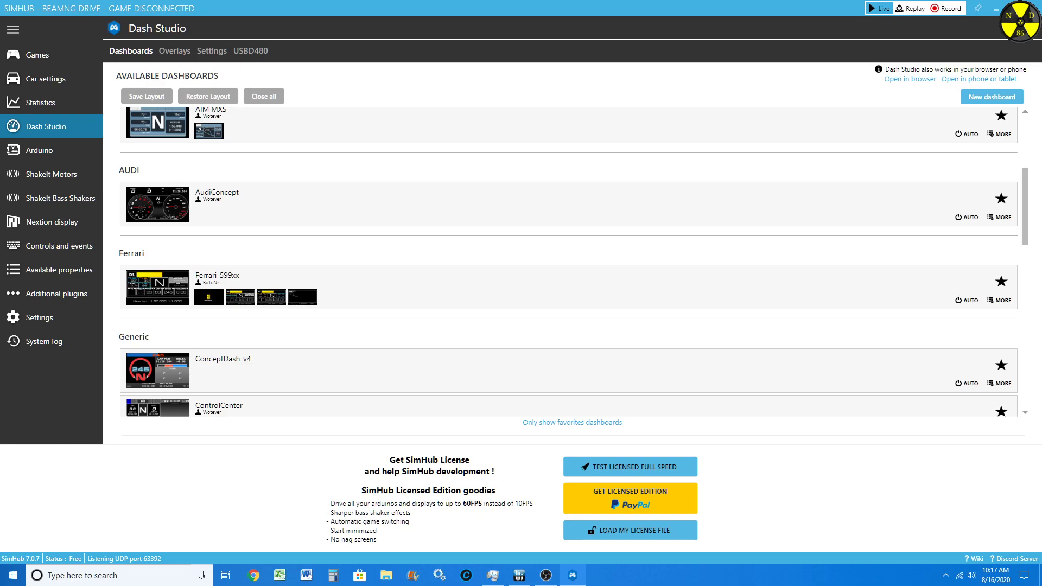
scroll(157, 244, down, 9)
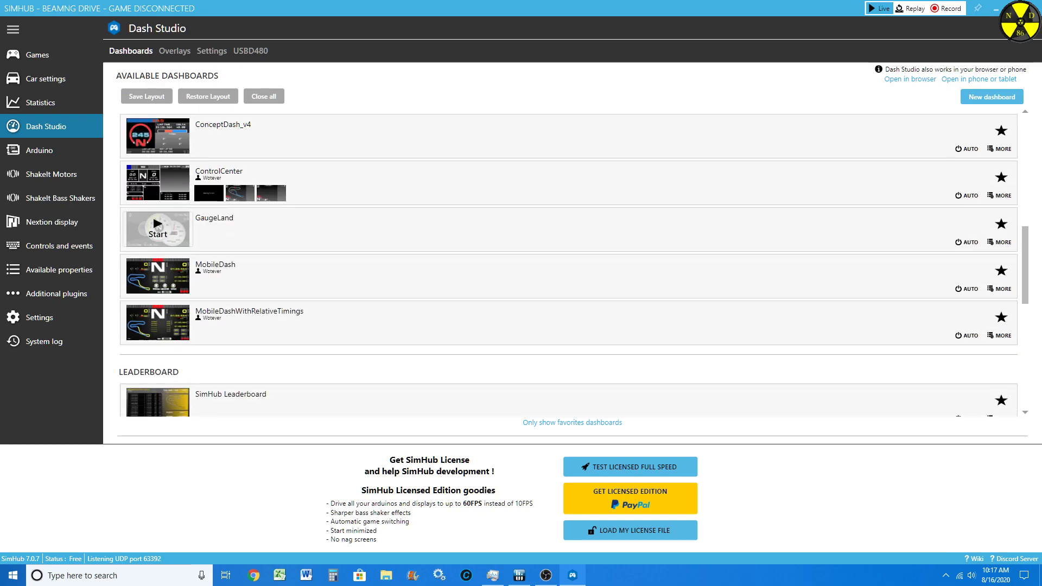
scroll(157, 228, down, 15)
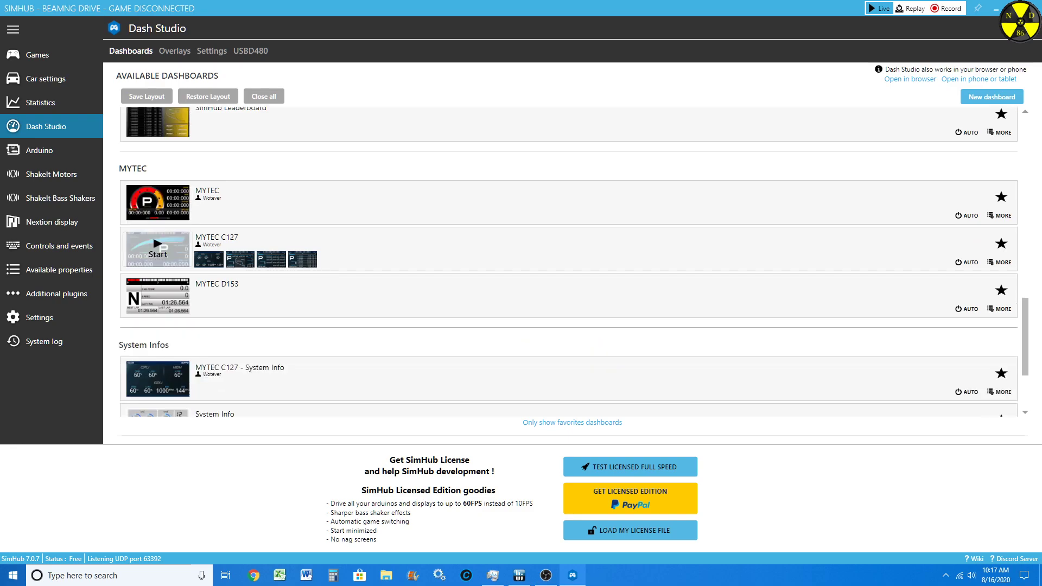
scroll(158, 250, down, 1)
mouse_move(158, 379)
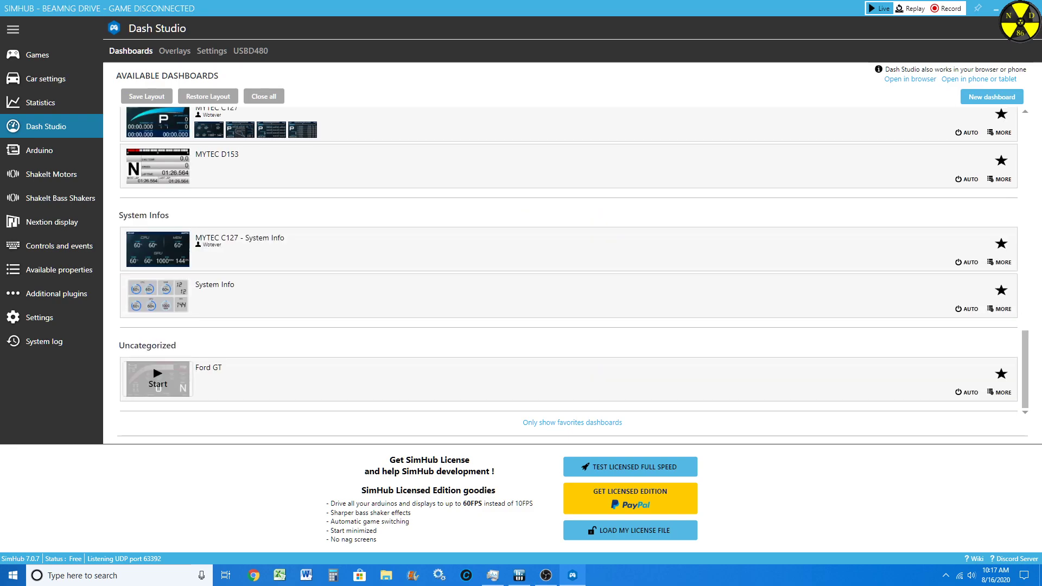
scroll(158, 379, up, 20)
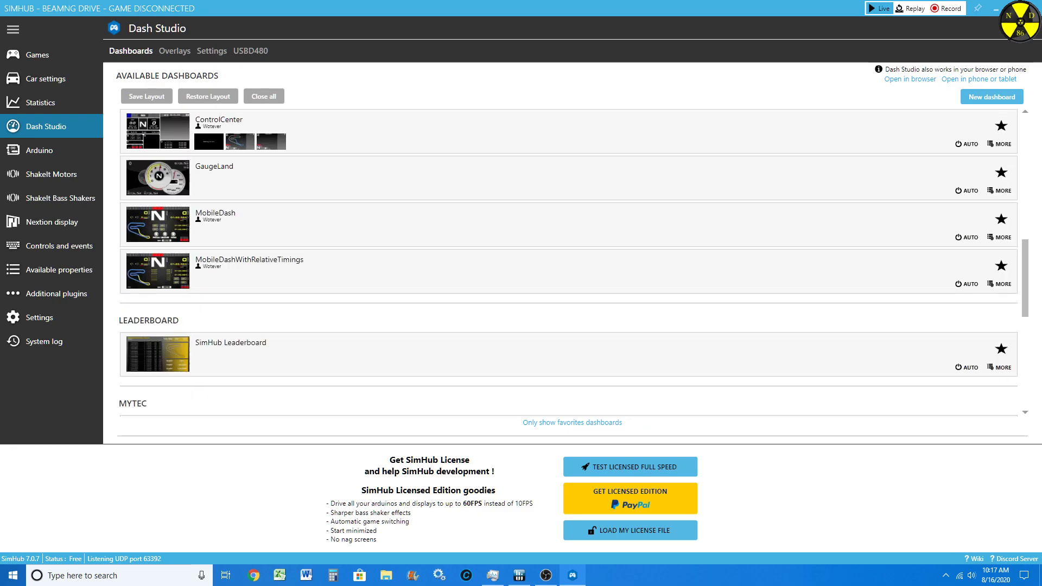
scroll(158, 410, up, 3)
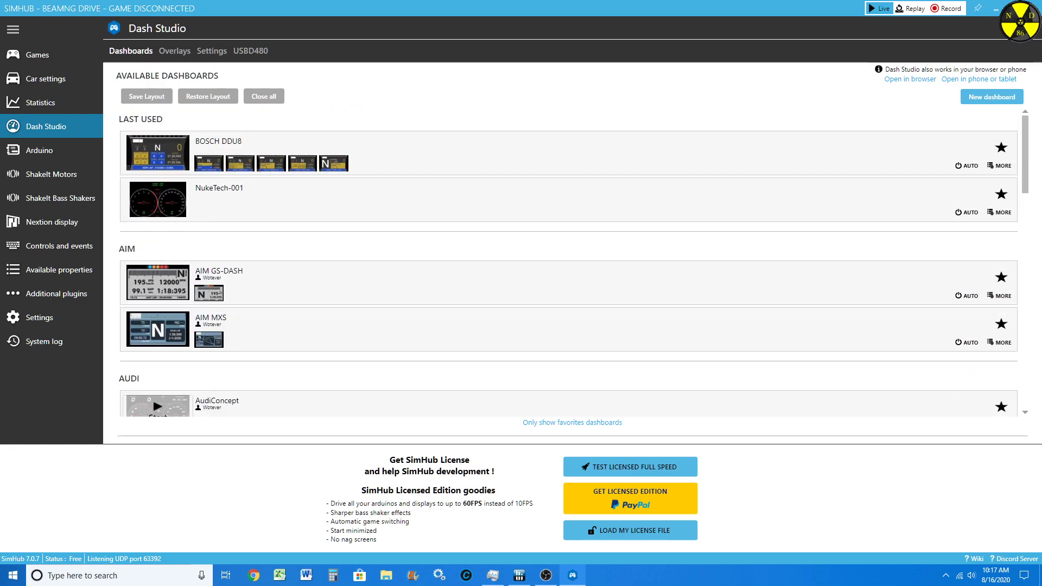
Step: Create a new dashboard named NukeTech-002 and maximize its editor window
click(991, 97)
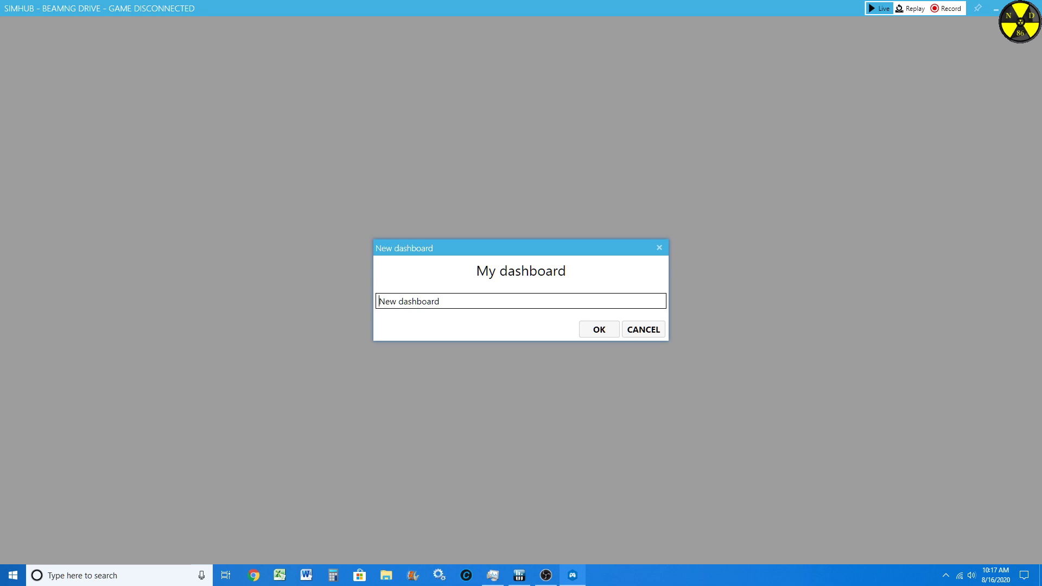
click(643, 329)
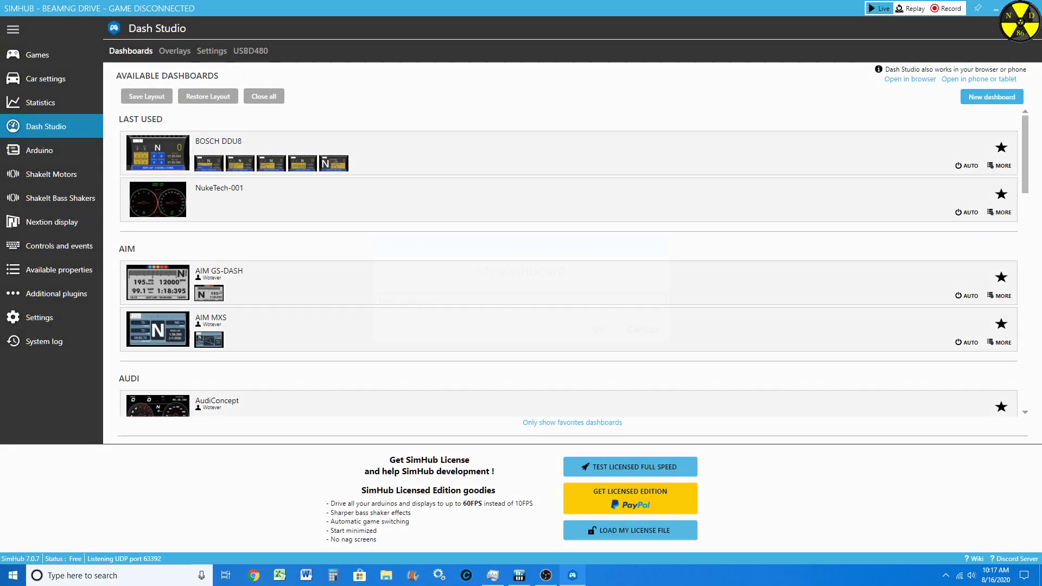
click(991, 97)
key(ctrl+a)
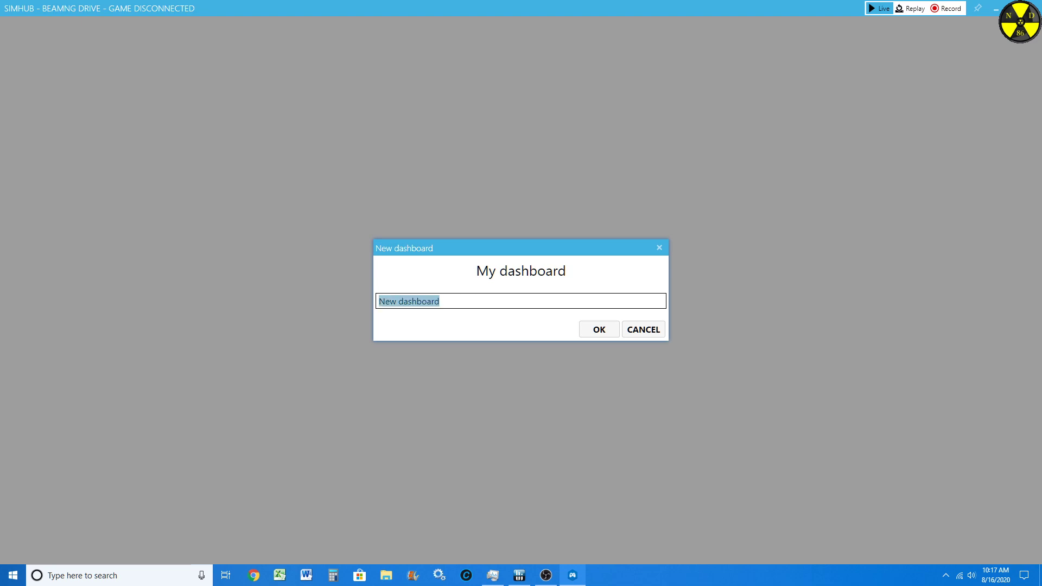
text(Nuke)
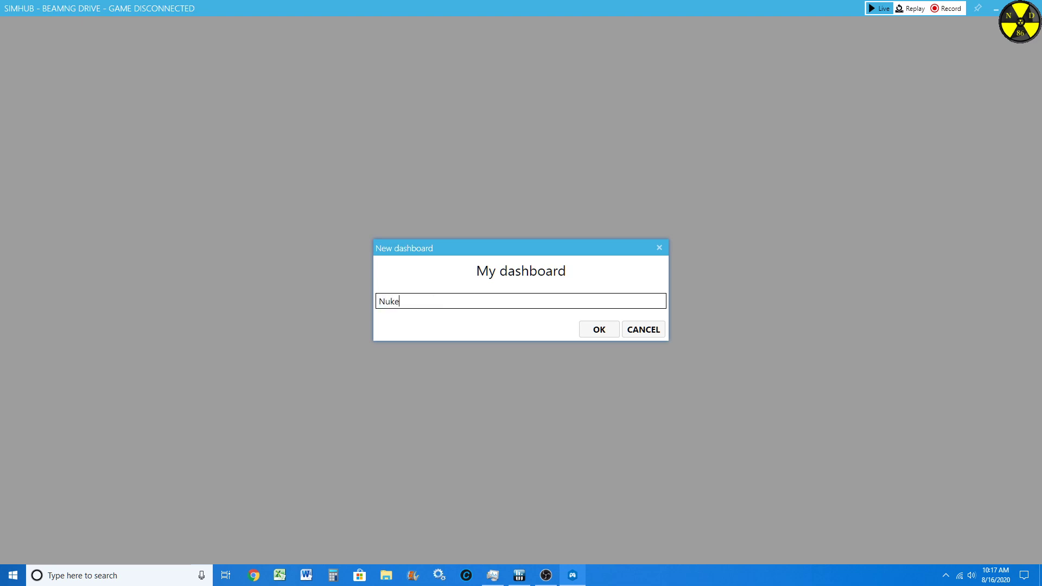
text(Tech-002)
click(598, 329)
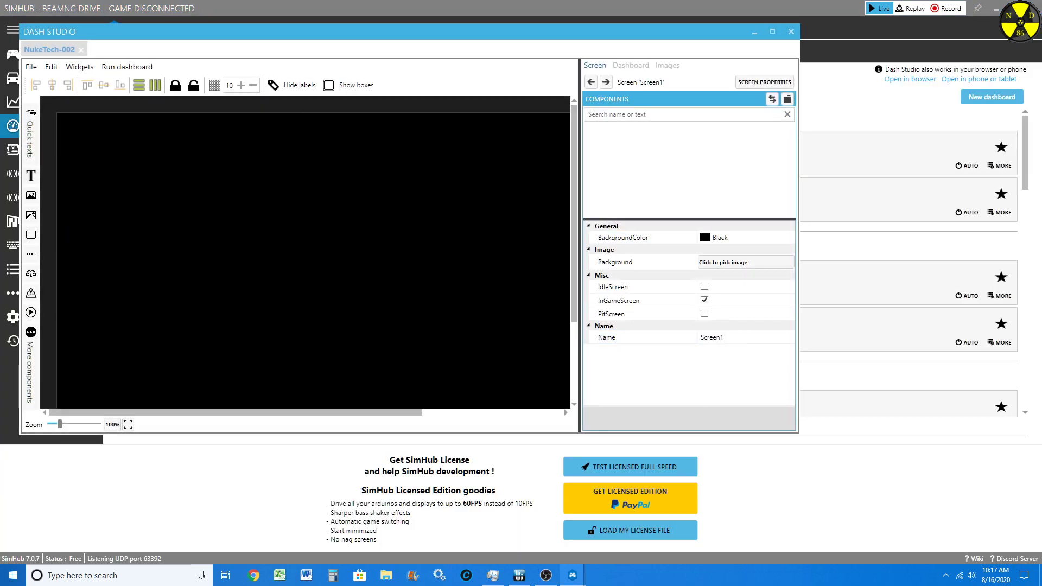
click(772, 32)
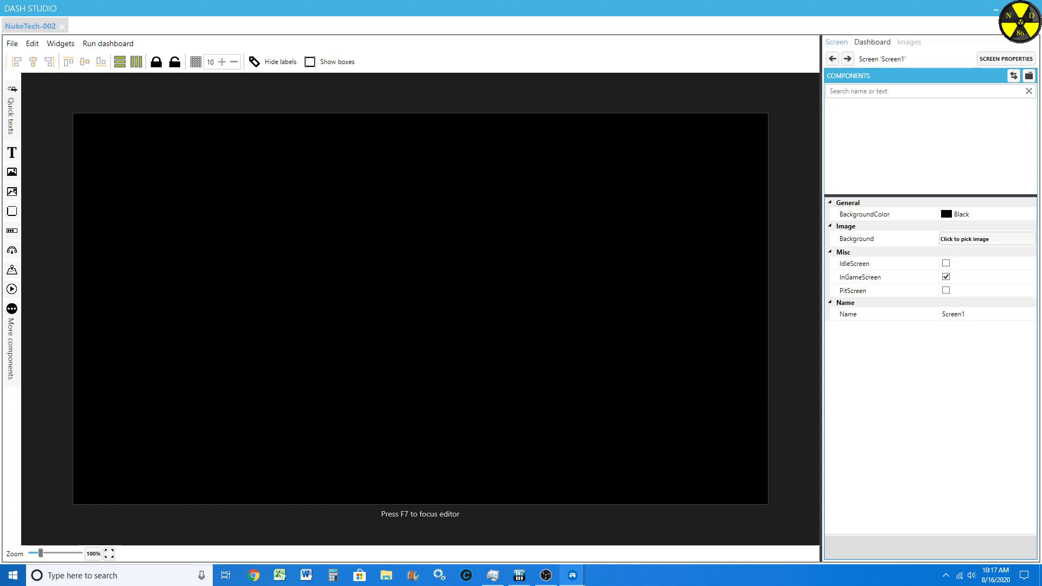
Step: Set the height of the NukeTech-002 dashboard to 800 in its dashboard properties
click(872, 42)
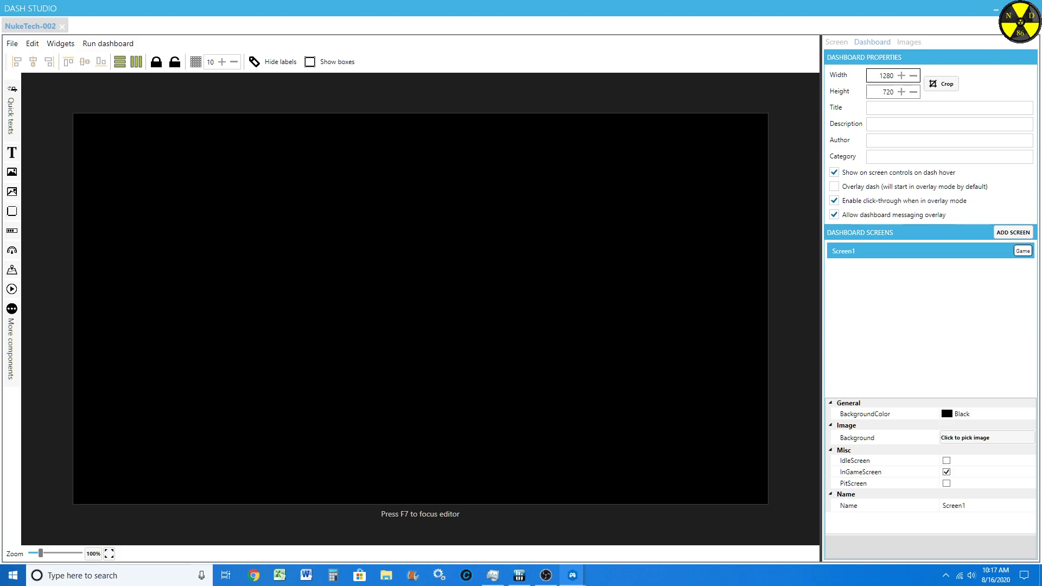
drag(882, 91, 894, 92)
text(800)
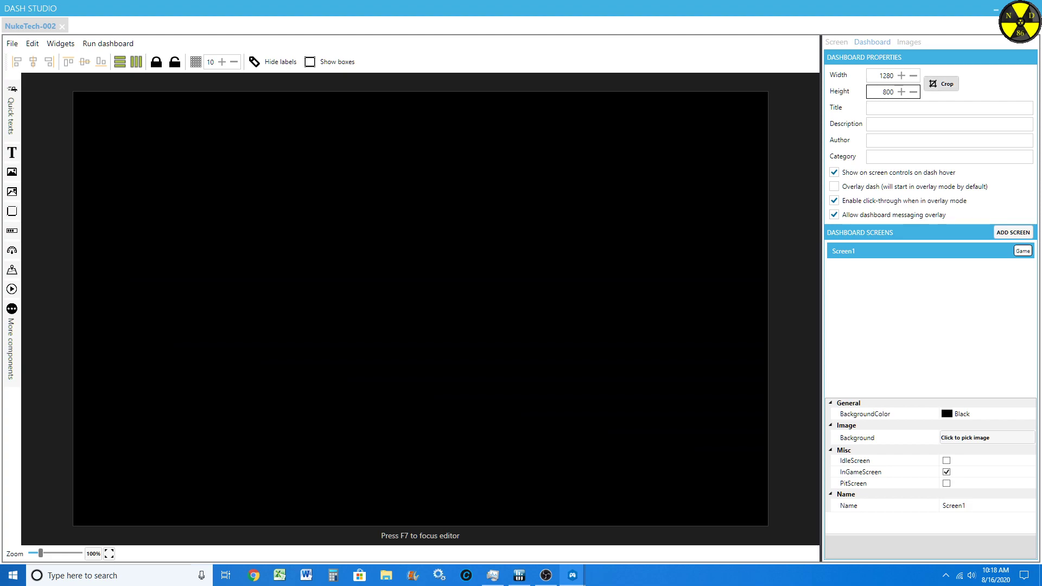
Step: Examine the standard and advanced background colour choices for Screen1
click(836, 42)
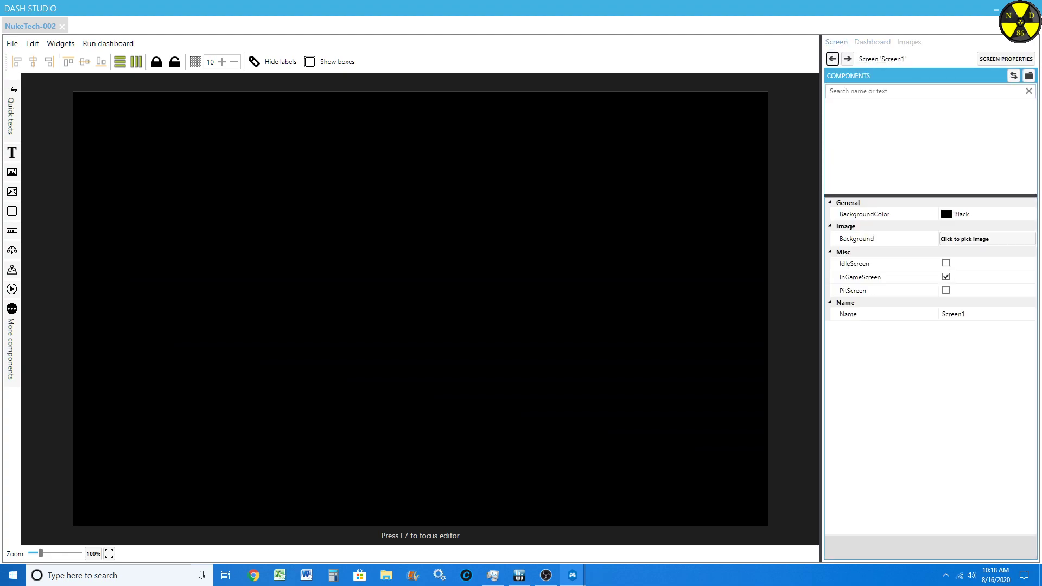
click(1031, 214)
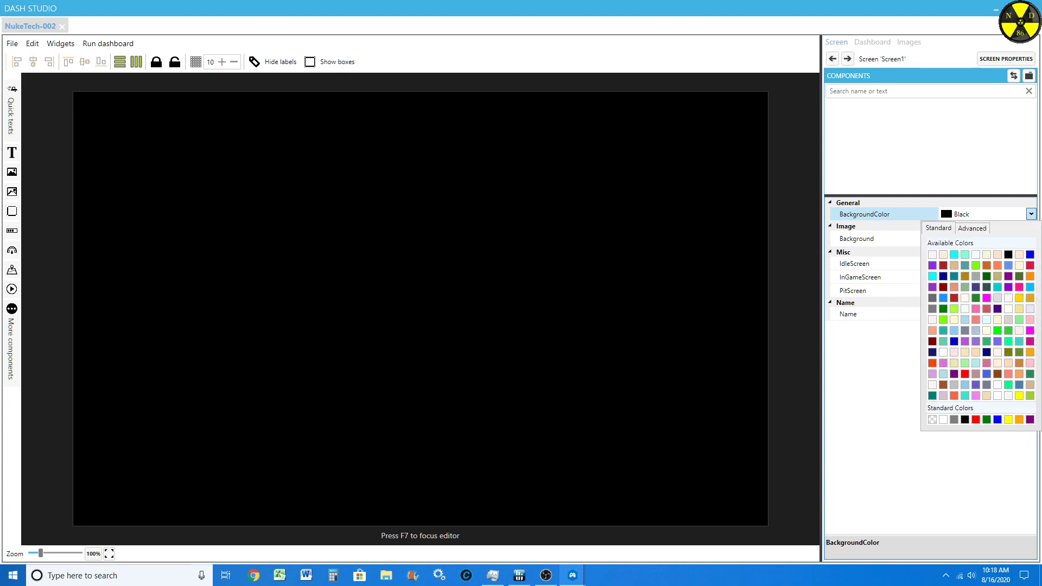
click(972, 228)
click(944, 228)
click(890, 291)
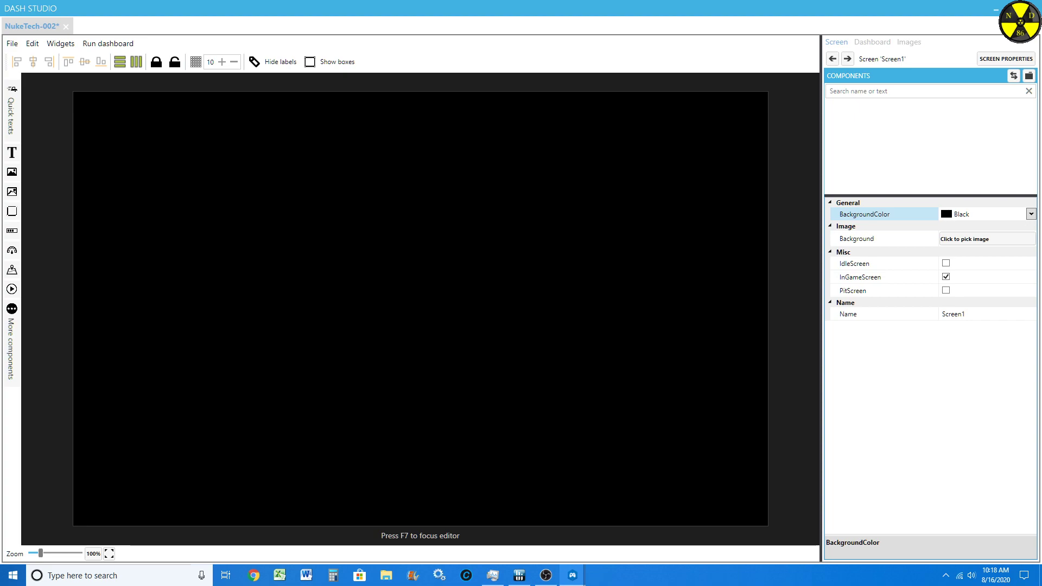
Step: Add a dial gauge to Screen1 and move it right of centre, to about left 699 and top 279
click(12, 250)
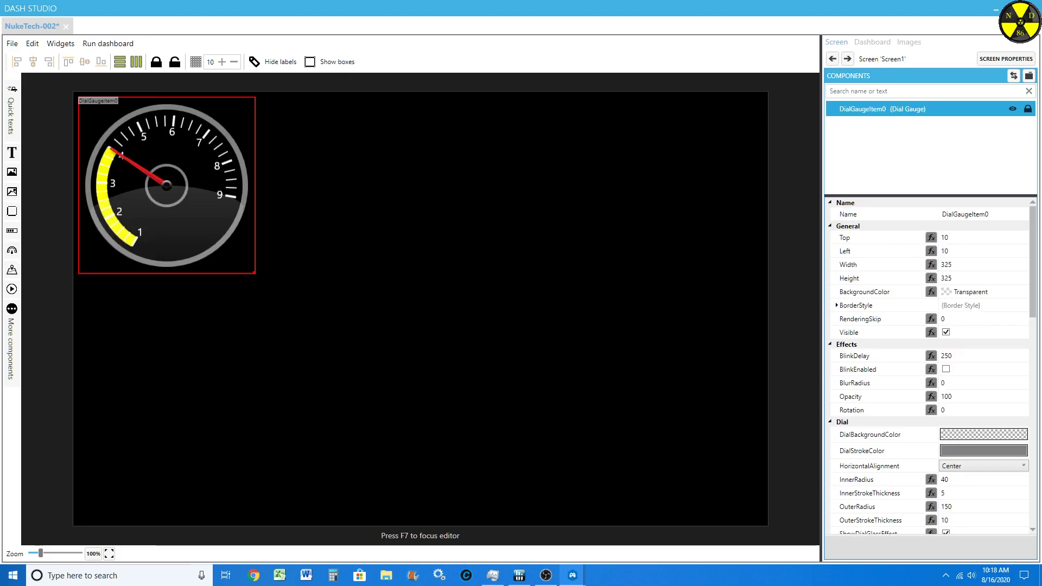
drag(166, 185, 540, 331)
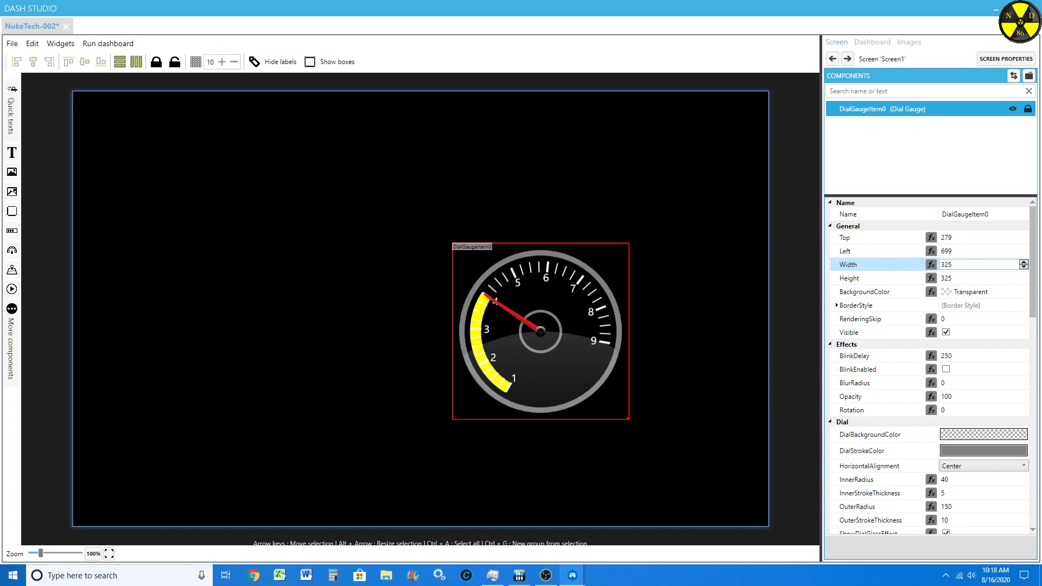
Step: Set the dial gauge's width and height to 640 and move it into the dashboard's lower-right corner, about left 639 and top 159
click(955, 265)
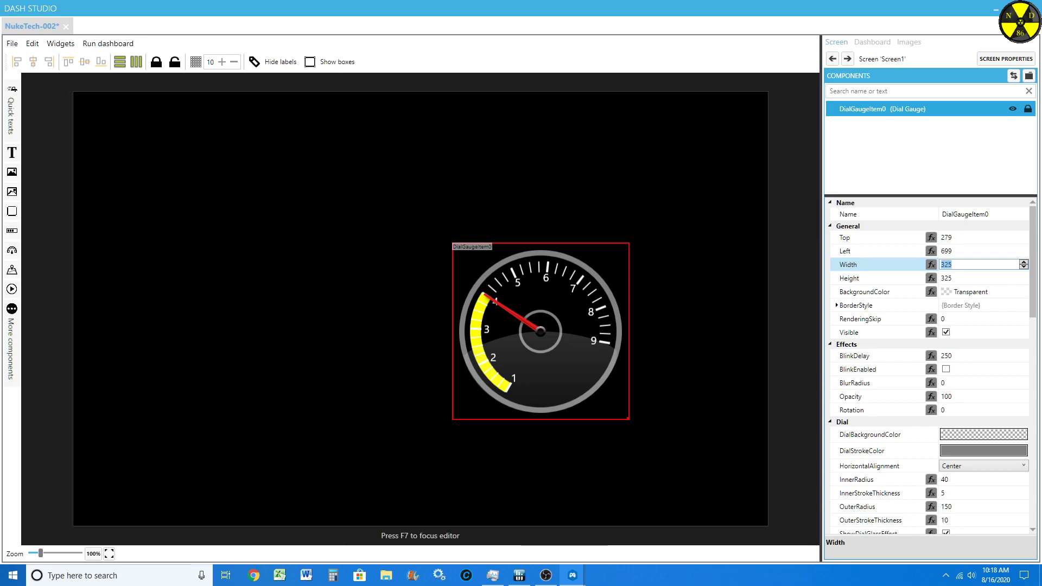
text(64)
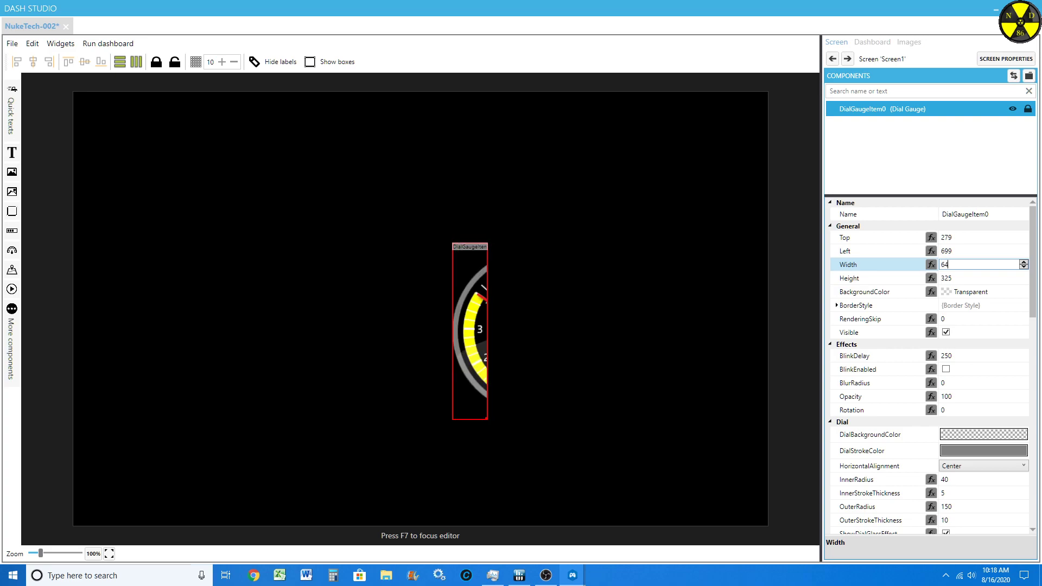
text(0)
key(Tab)
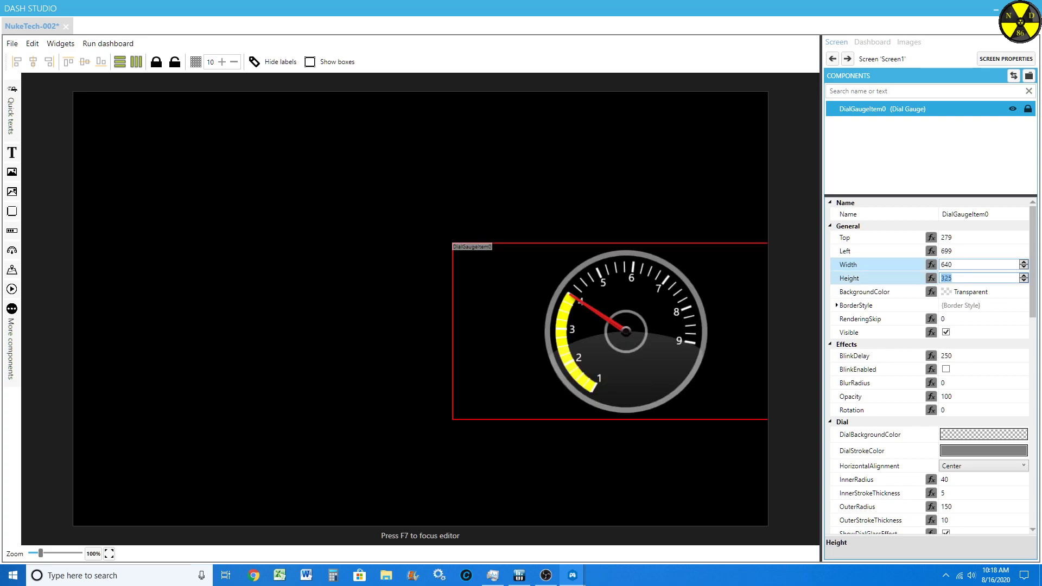
text(640)
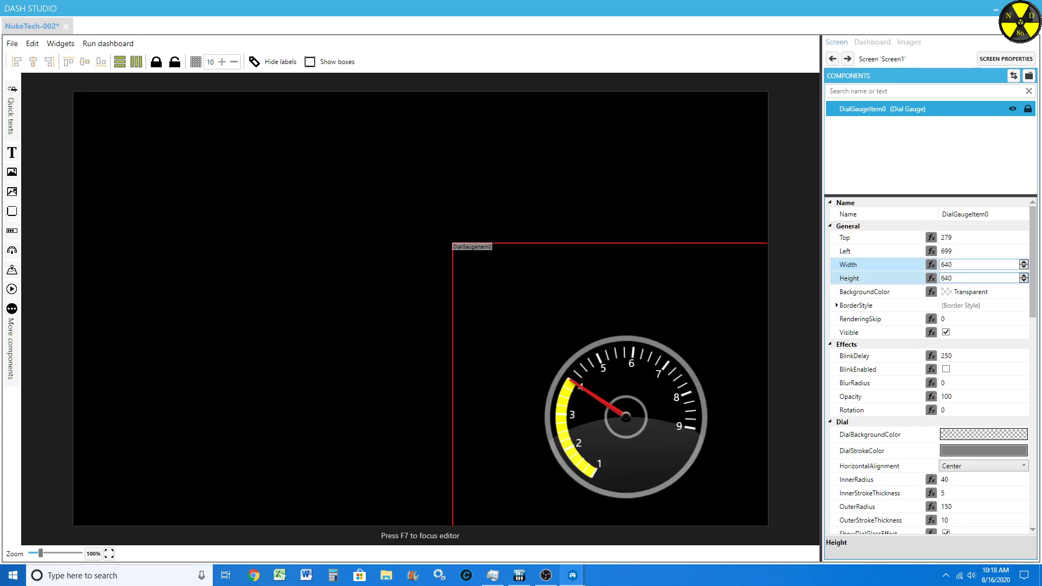
drag(624, 415, 591, 350)
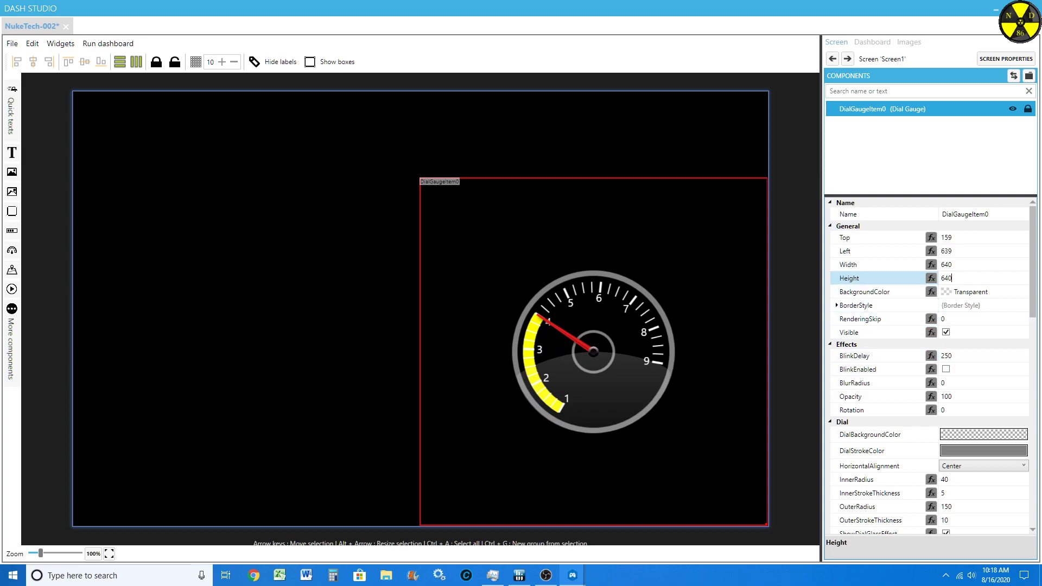
Step: Look through the gauge's dial properties and inspect the colour choices for DialBackgroundColor
scroll(982, 356, down, 2)
scroll(982, 355, up, 2)
scroll(879, 372, down, 3)
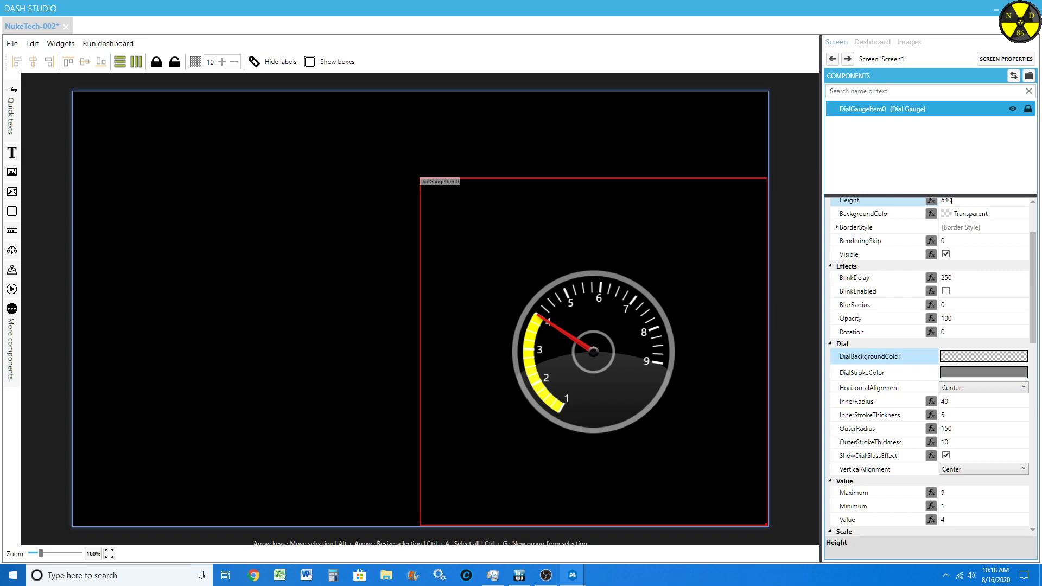
click(983, 356)
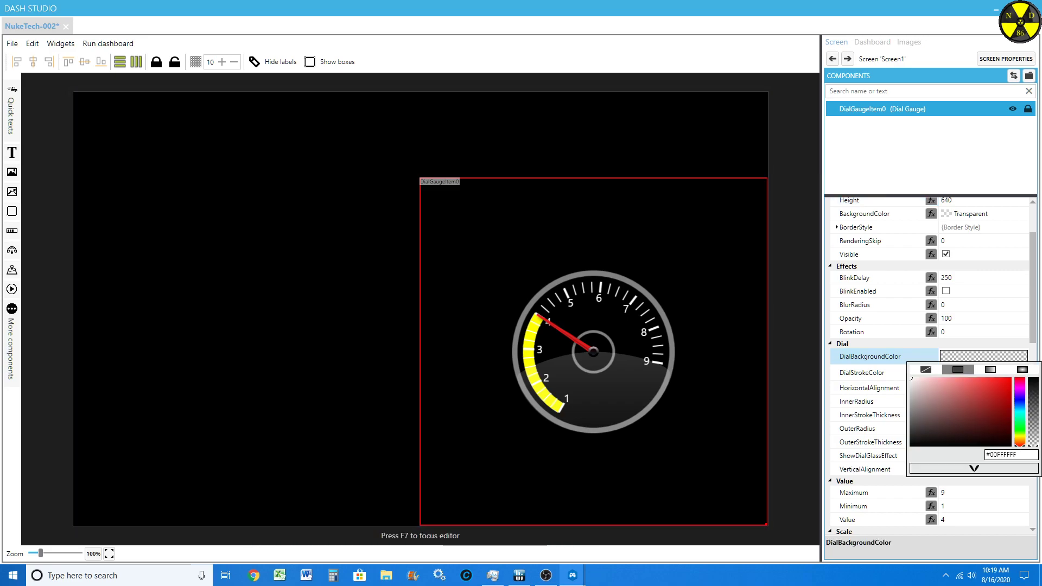
click(830, 344)
click(830, 344)
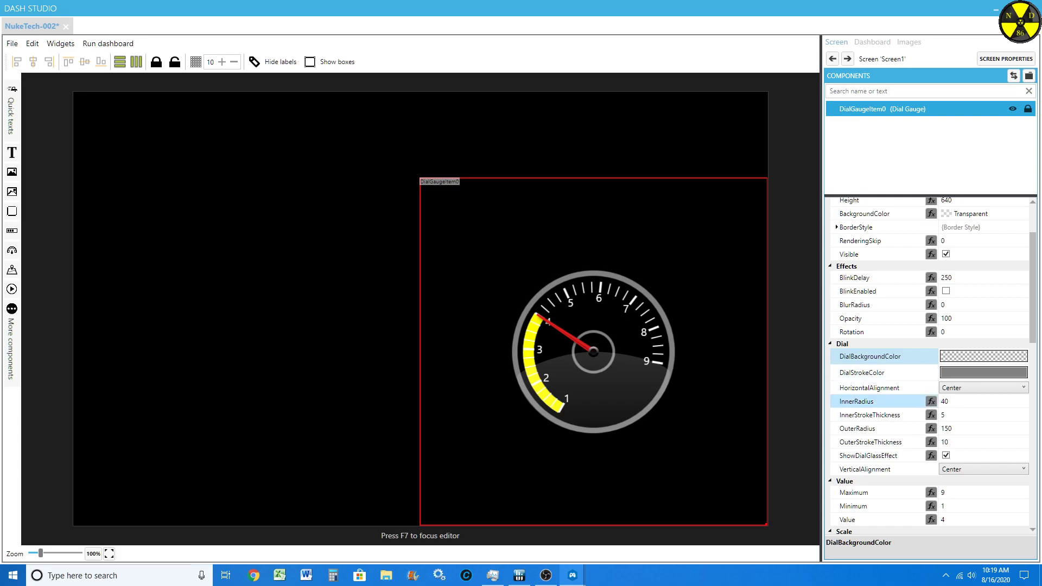
Step: Set the dial gauge's OuterRadius to 315 so the outer ring fills the gauge's frame
scroll(868, 407, down, 2)
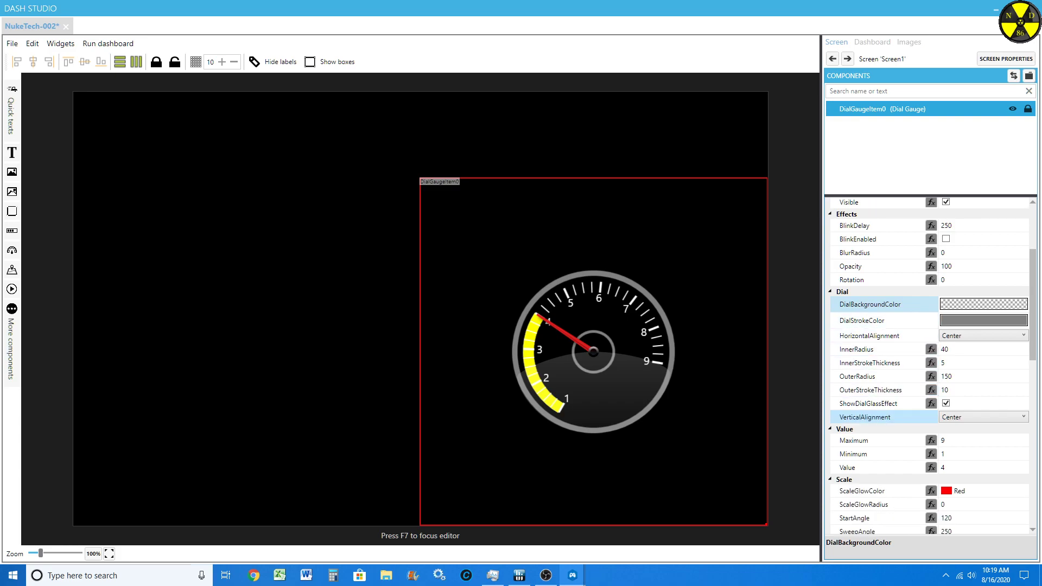
click(951, 377)
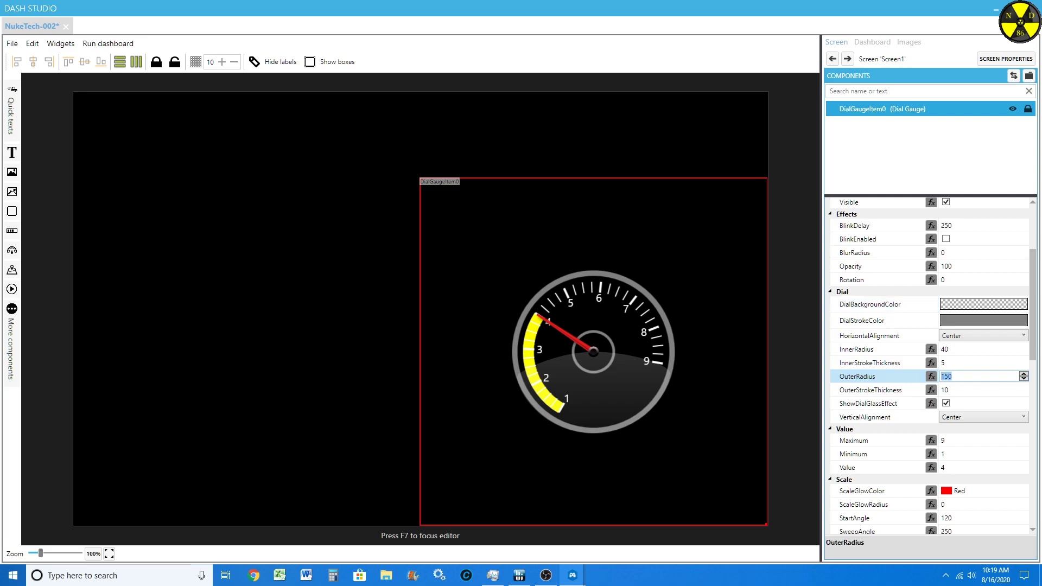
scroll(950, 376, up, 20)
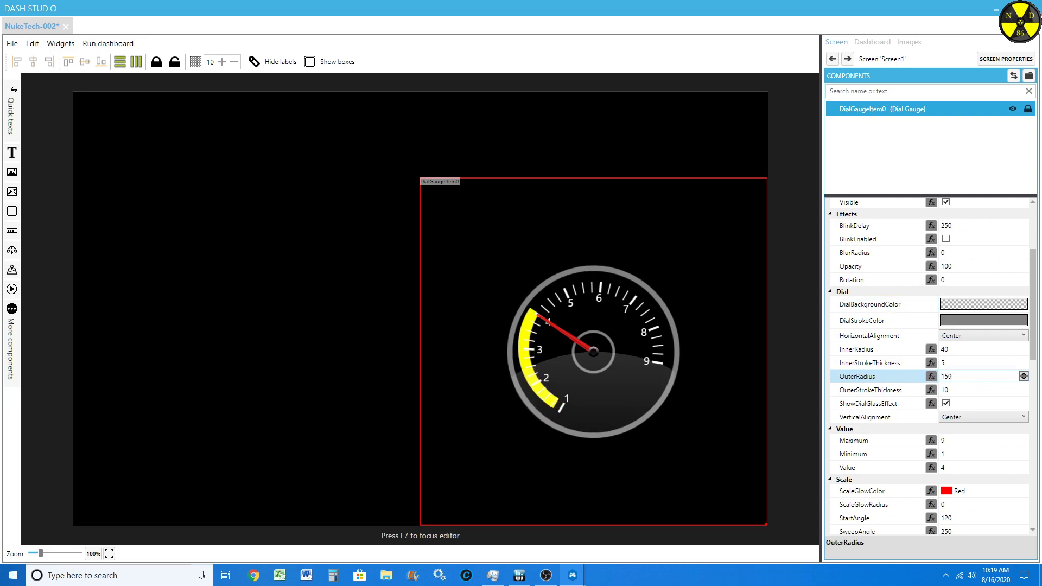
scroll(951, 376, up, 20)
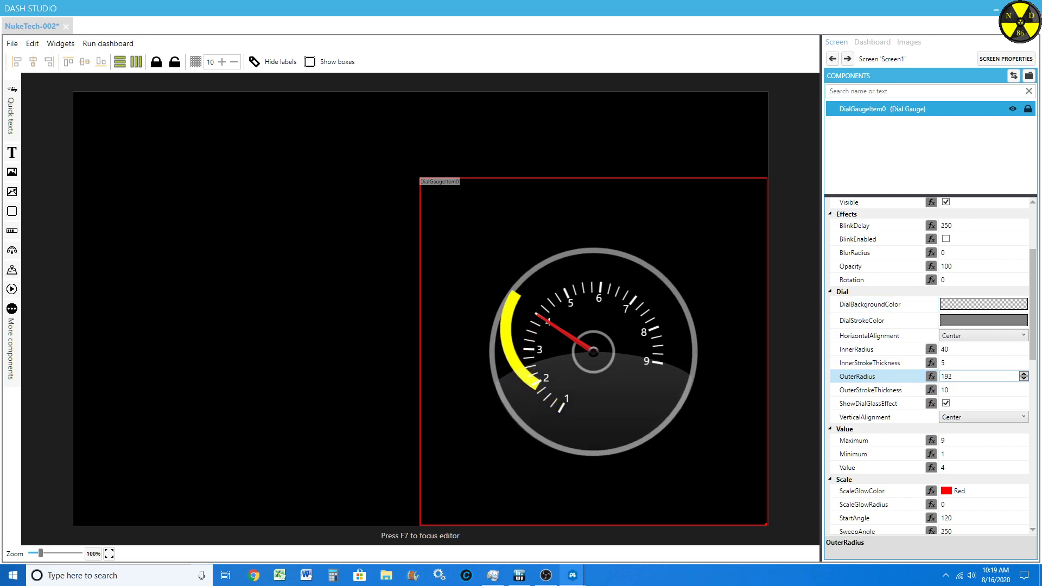
scroll(951, 377, up, 20)
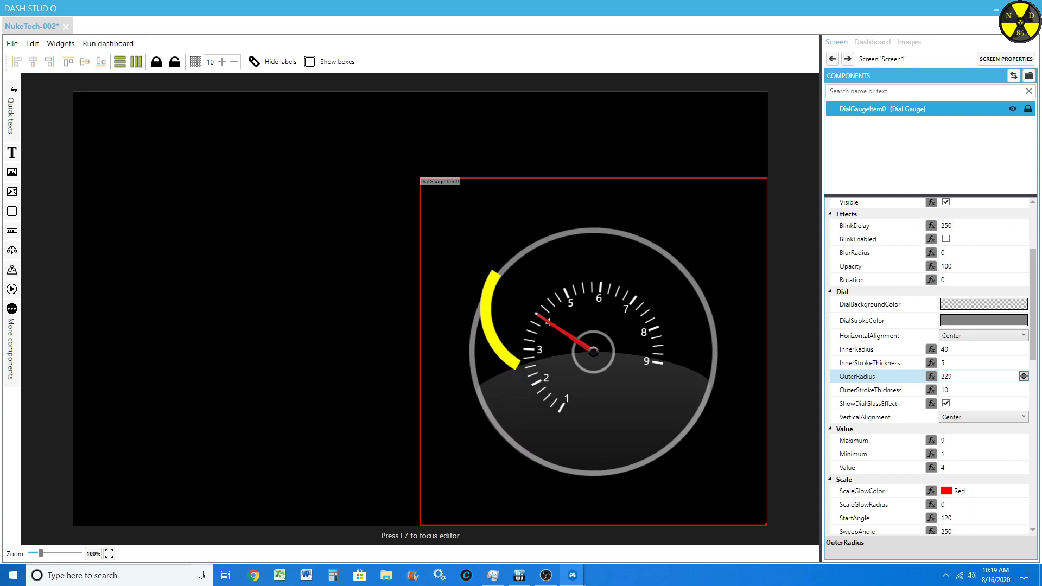
scroll(951, 376, up, 20)
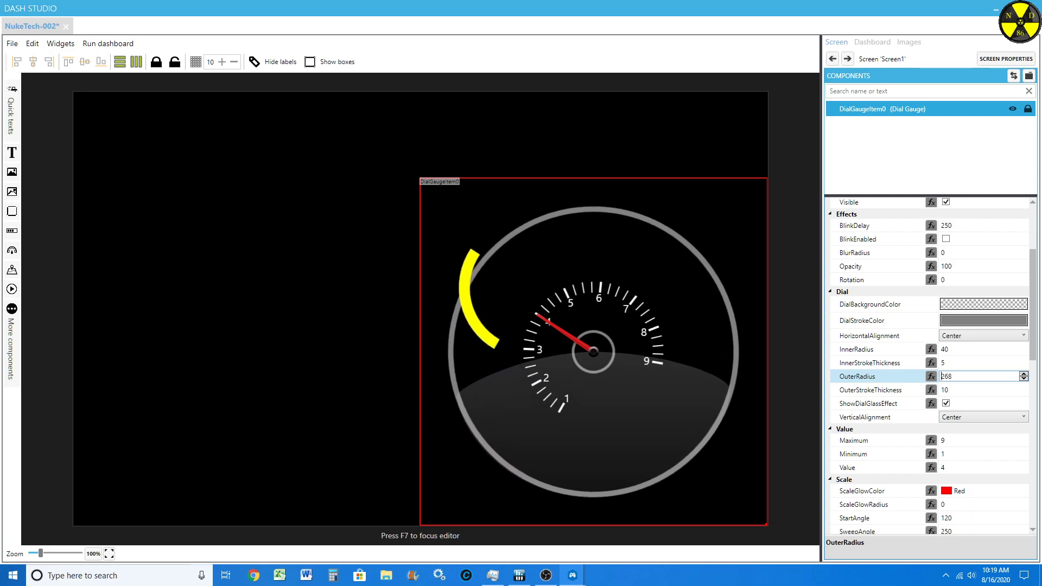
scroll(950, 376, up, 20)
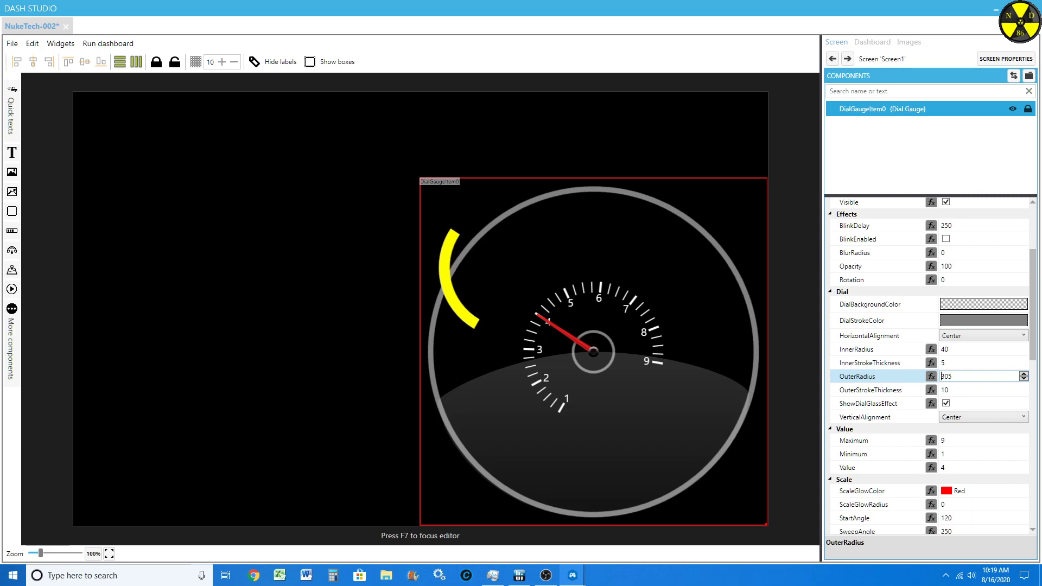
scroll(951, 376, up, 9)
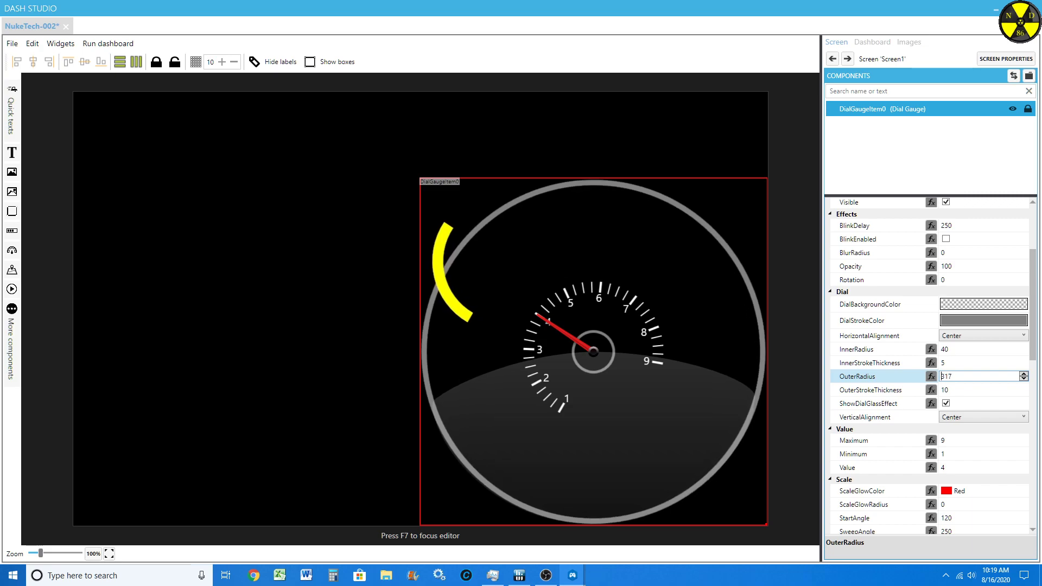
scroll(944, 376, up, 1)
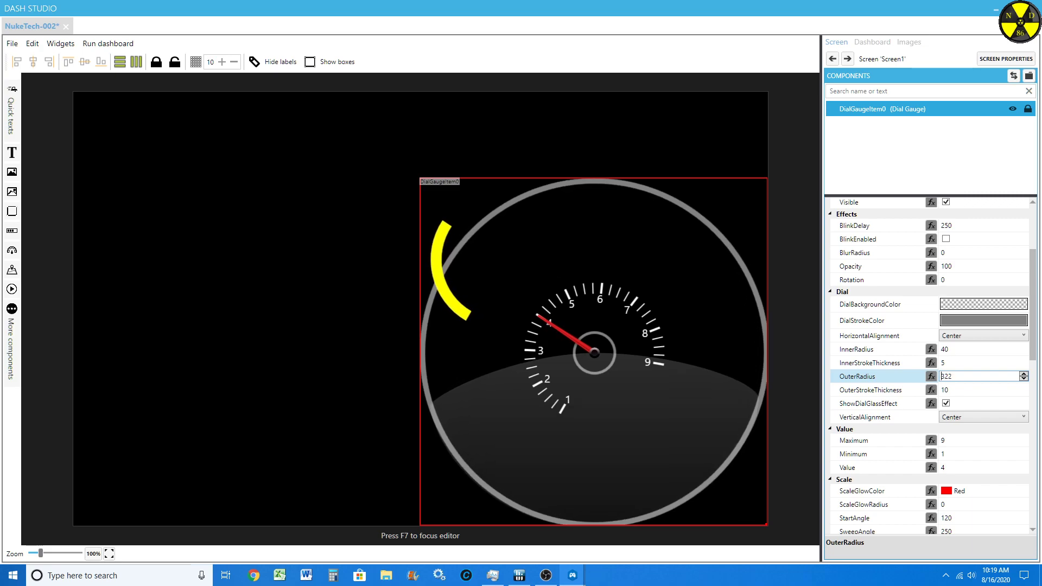
scroll(942, 376, down, 2)
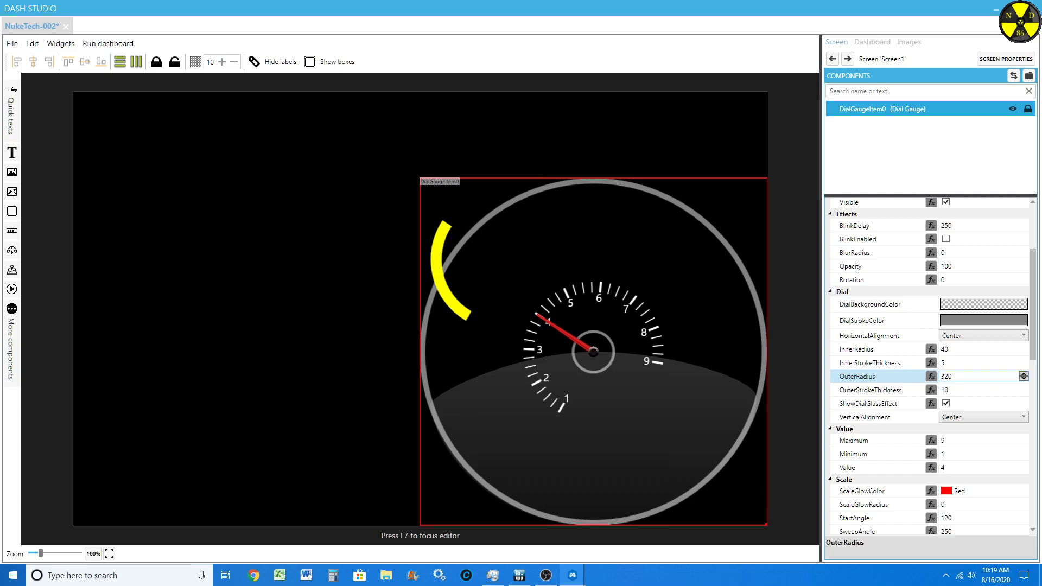
scroll(943, 376, down, 3)
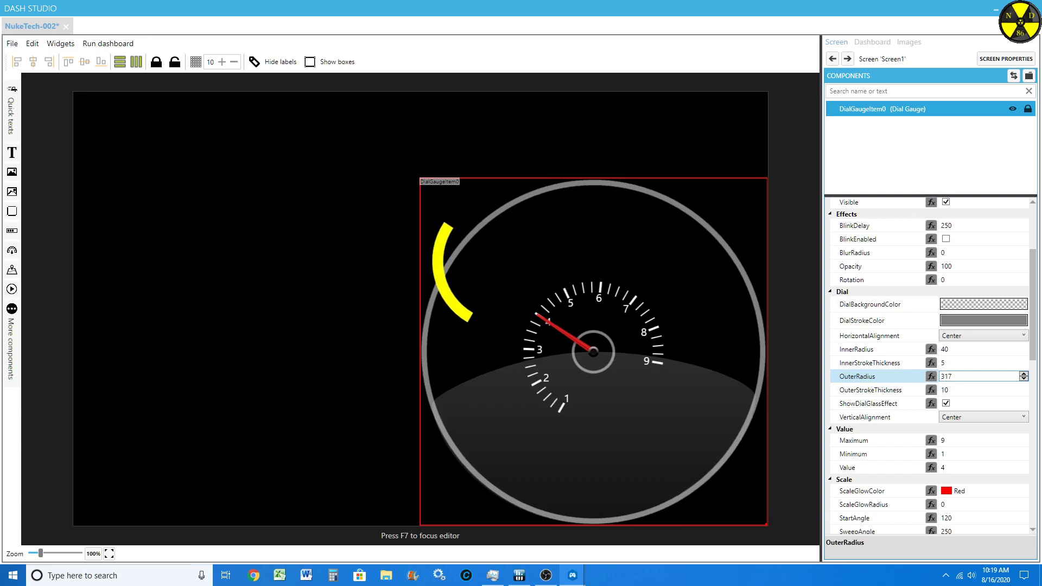
scroll(942, 376, down, 2)
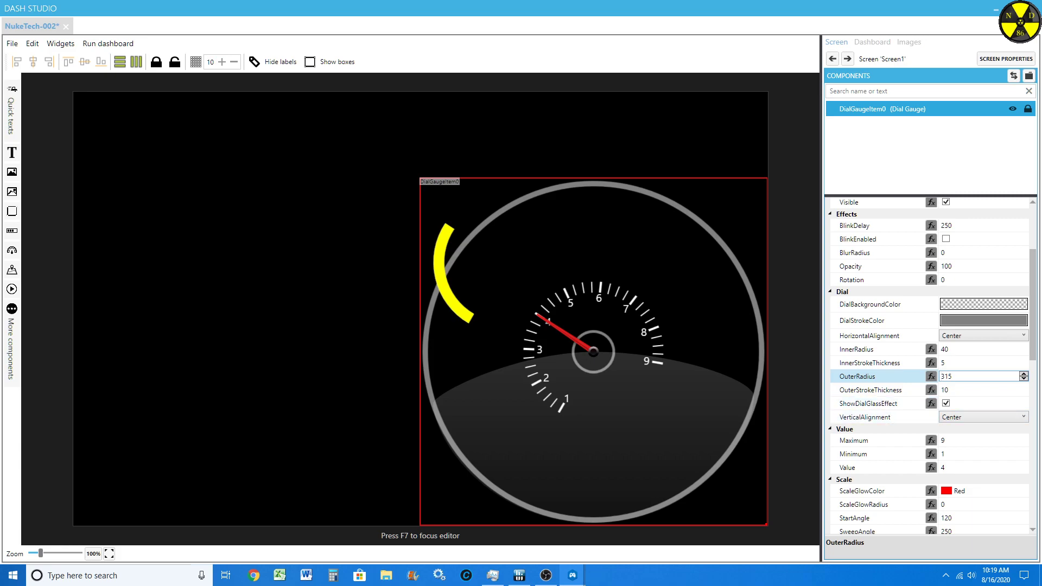
Step: Turn off the ShowDialGlassEffect option for the dial gauge
scroll(923, 438, down, 1)
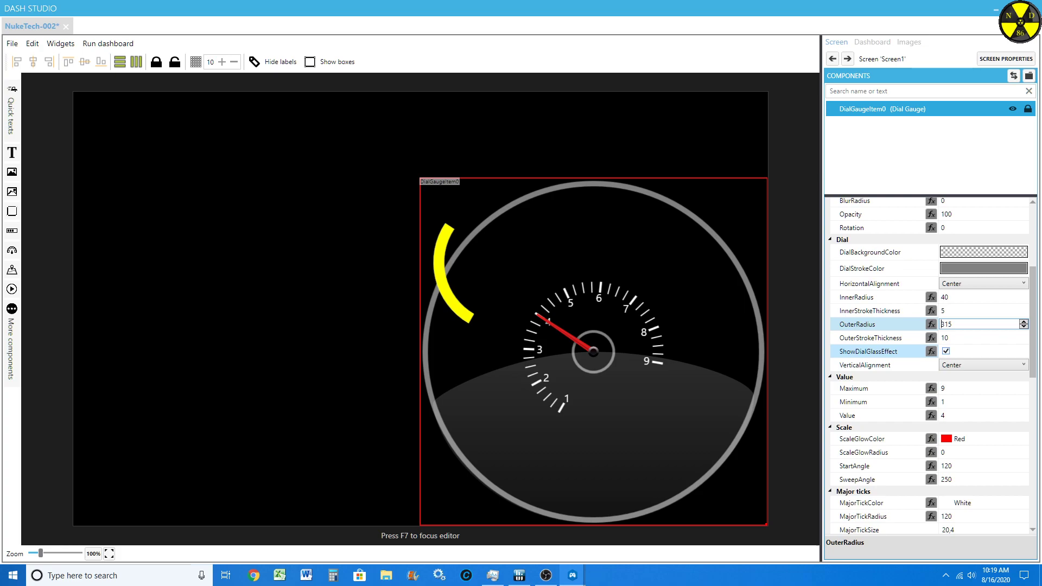
click(868, 351)
click(946, 351)
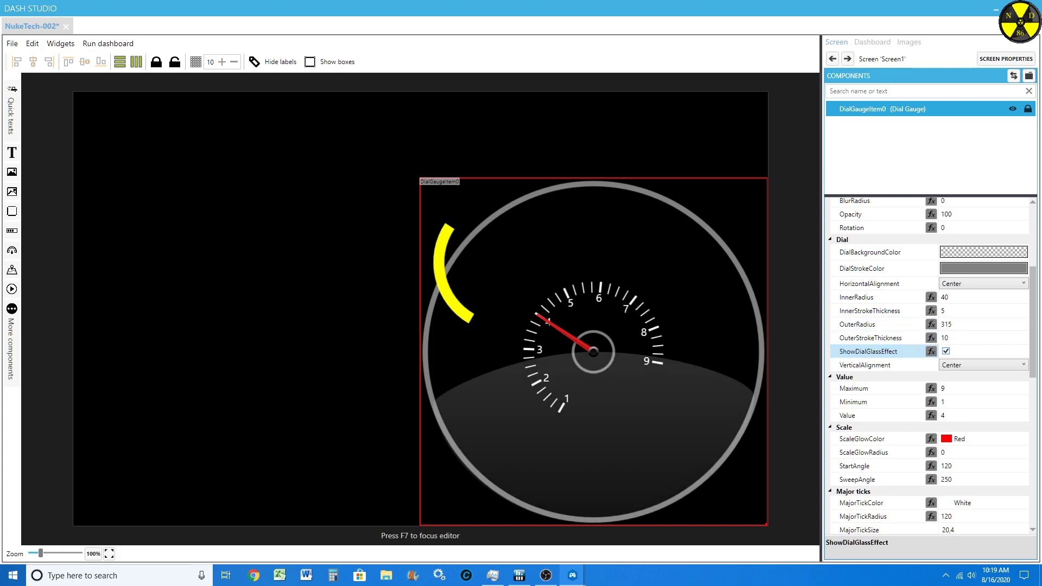
click(946, 351)
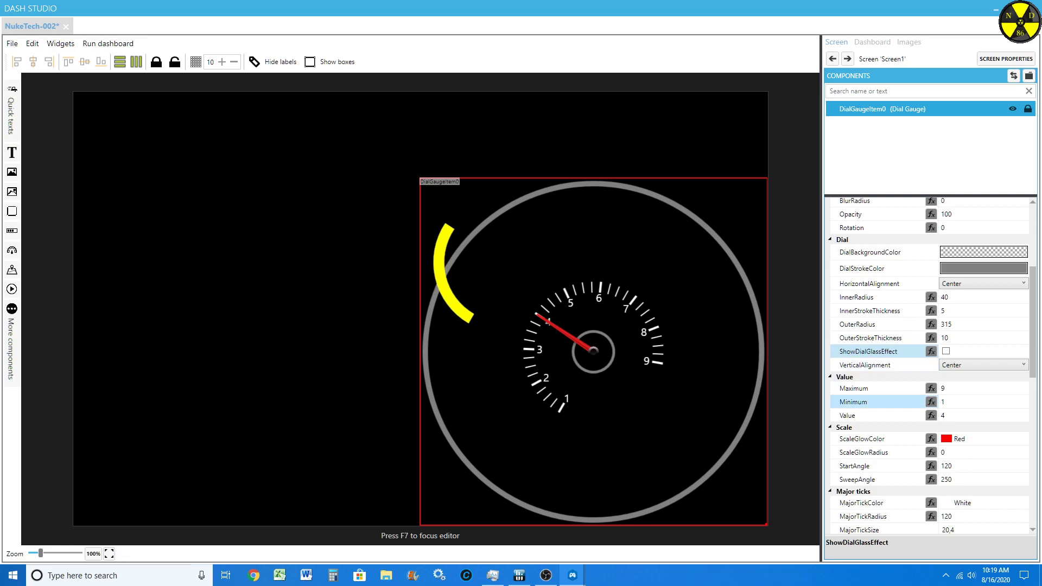
Step: Set the dial gauge's value range to a Maximum of 10 and a Minimum of 0
scroll(928, 368, down, 3)
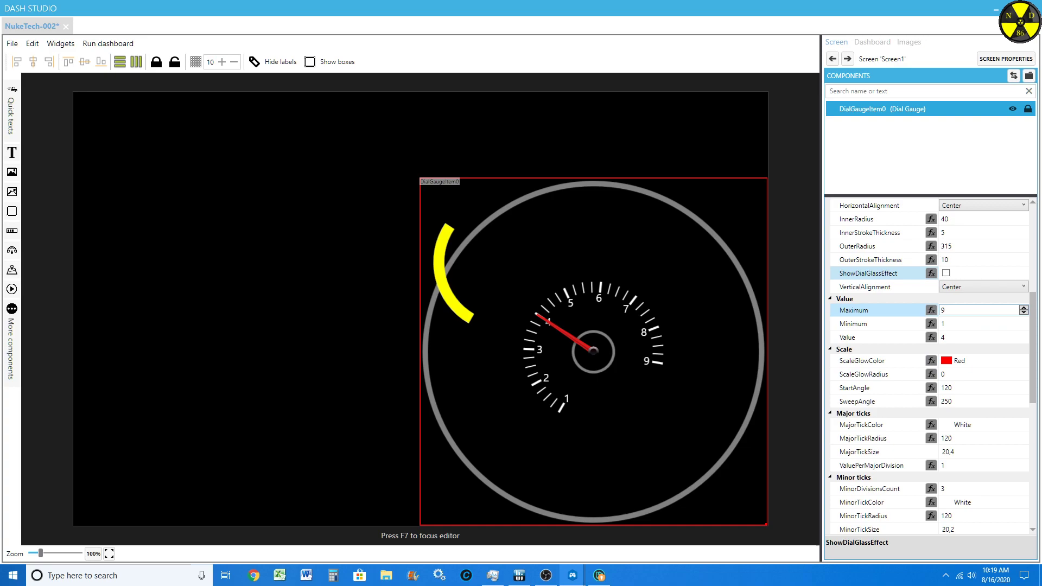
click(956, 310)
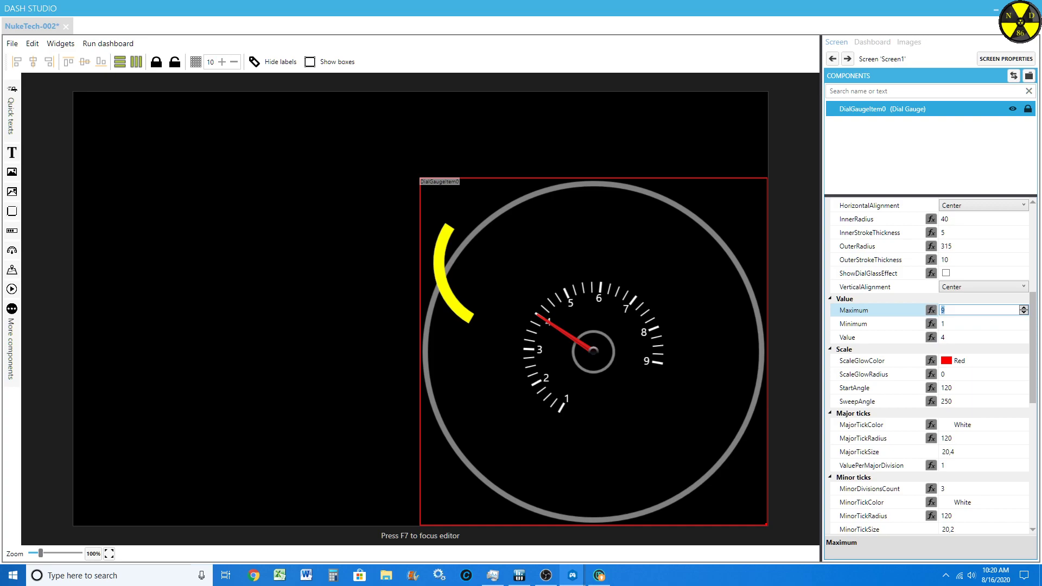
text(10)
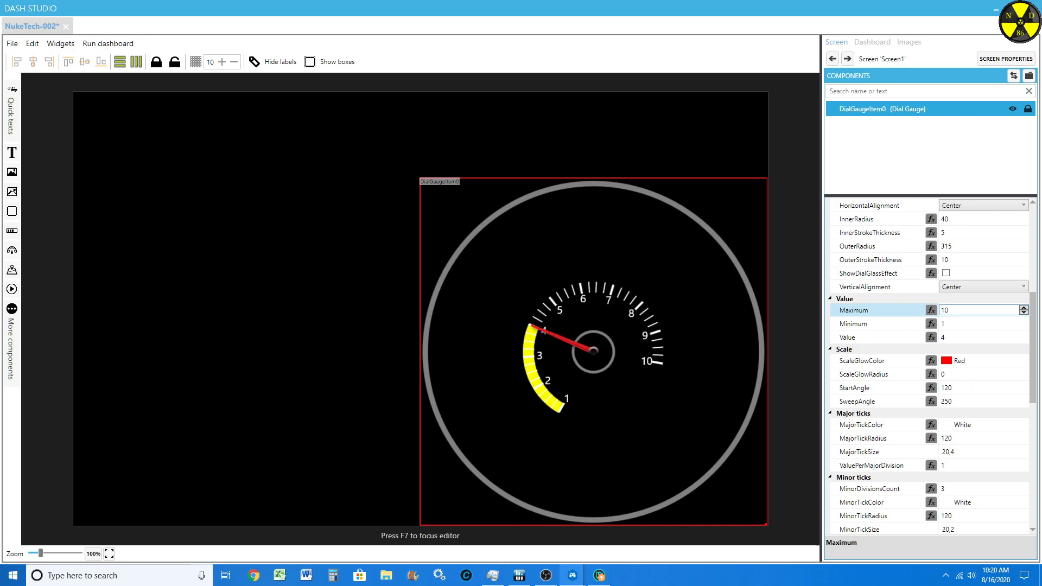
click(956, 324)
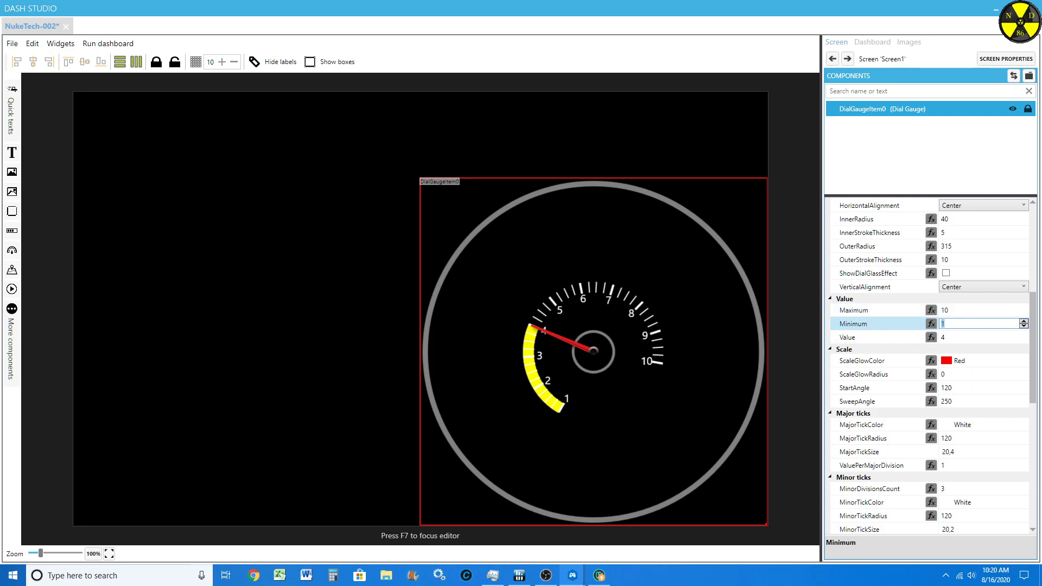
text(0)
scroll(956, 324, down, 12)
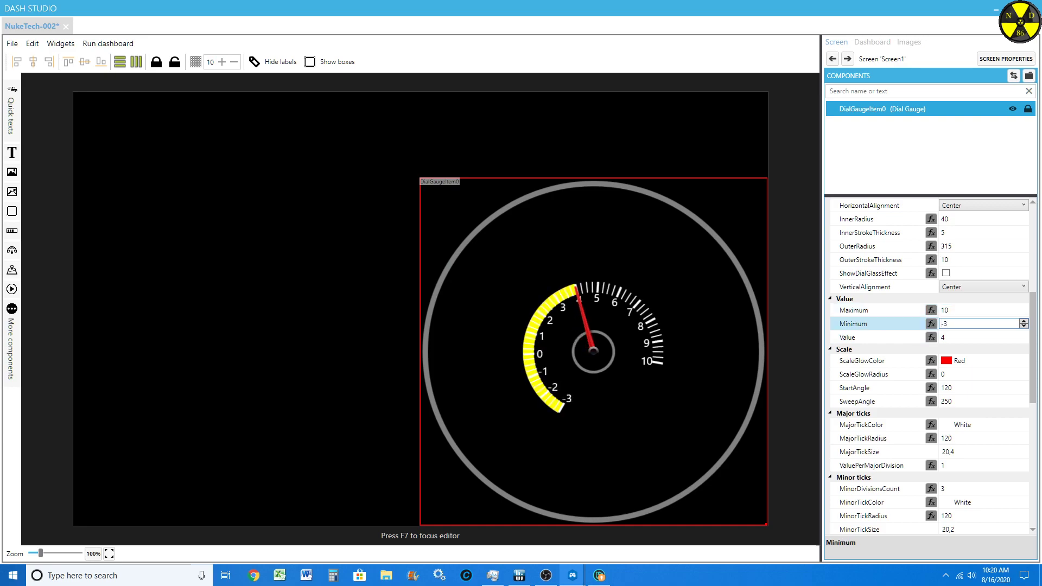
scroll(956, 324, up, 20)
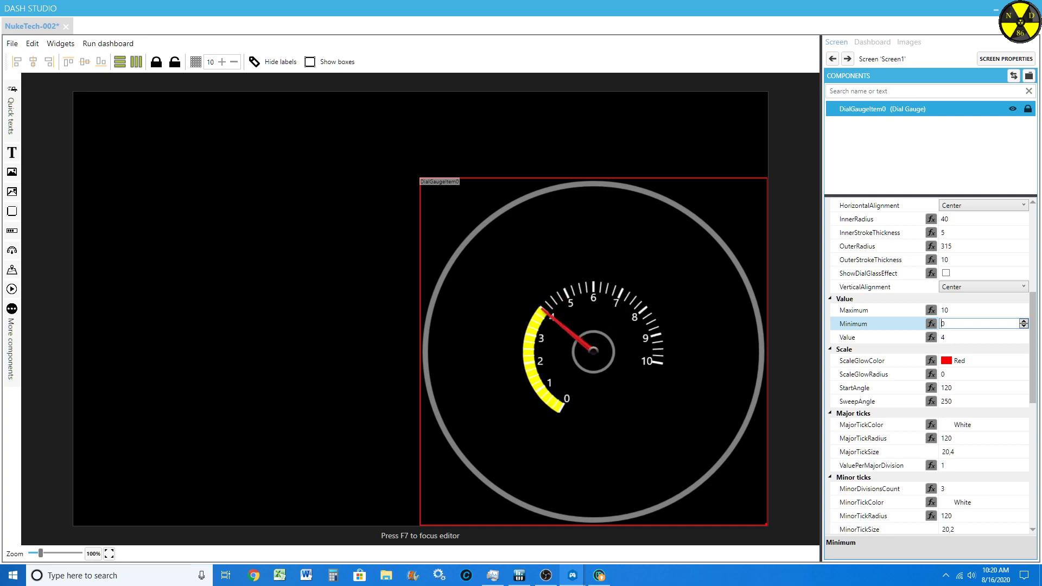
scroll(943, 323, down, 10)
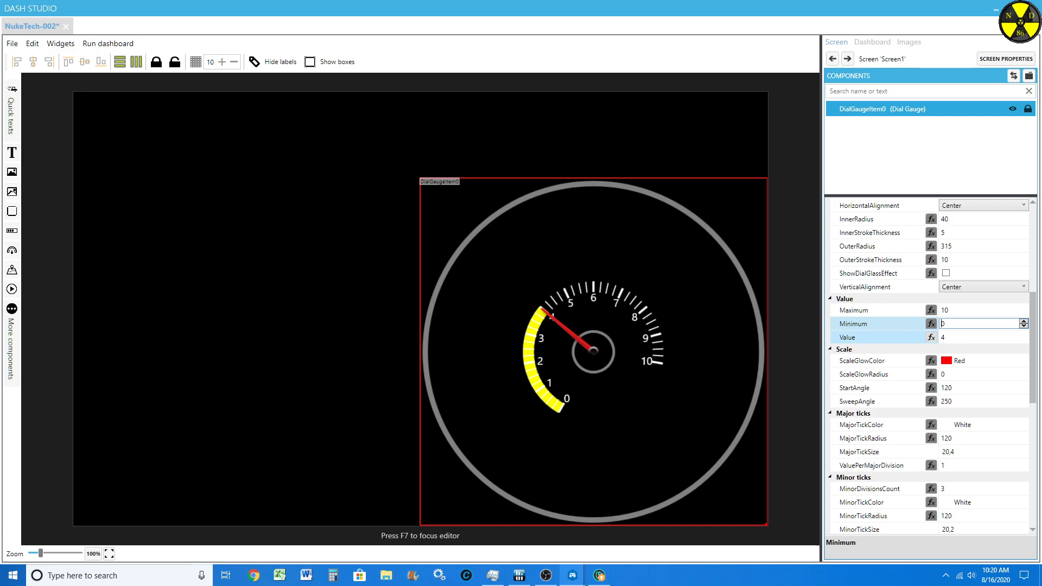
Step: Bind the gauge's Value to a computed value, filtering the properties by "rpm" and inserting GameData.Rpms into the formula
click(931, 337)
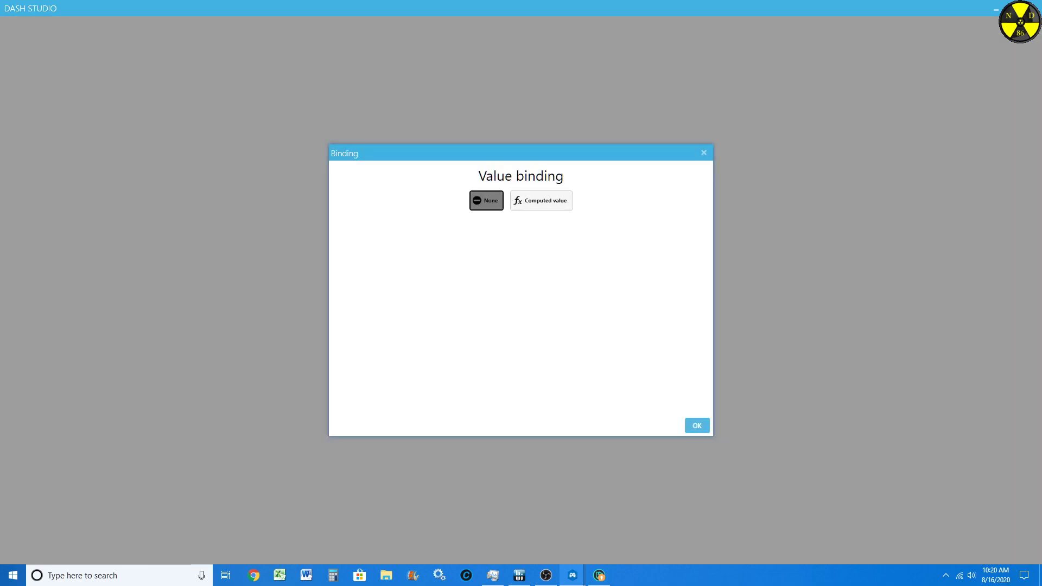
click(704, 152)
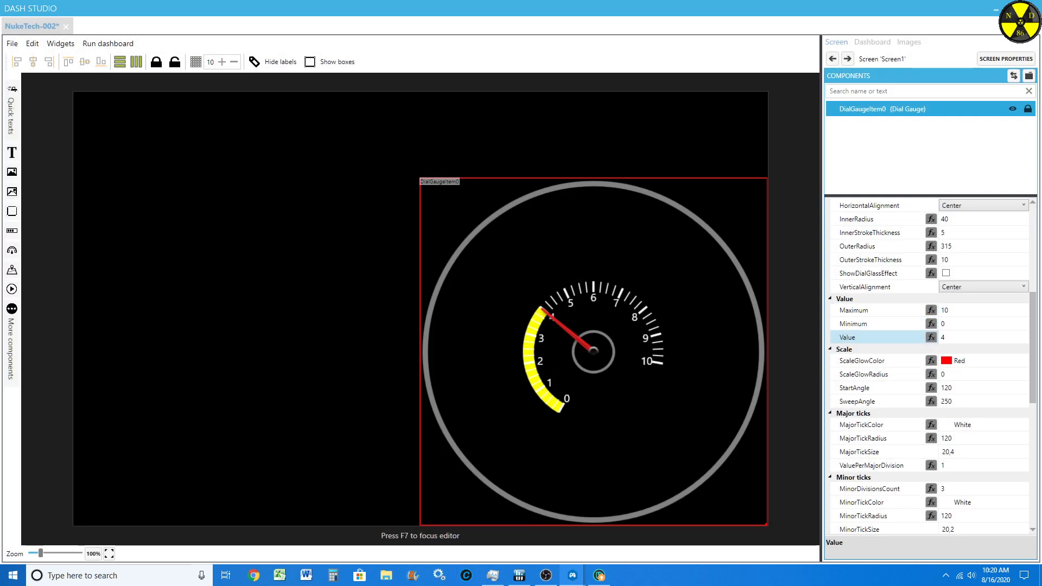
click(931, 336)
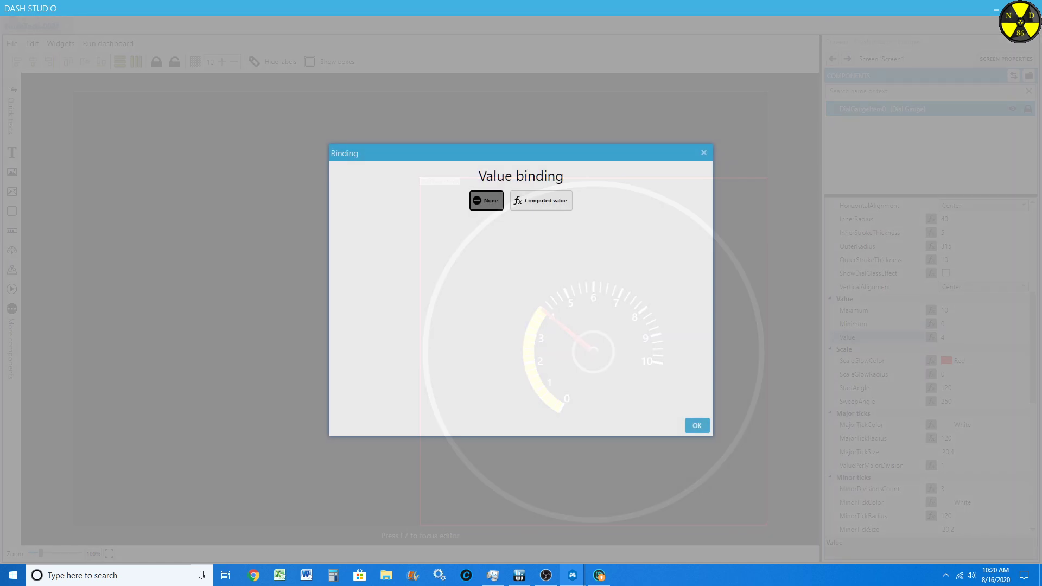
click(541, 184)
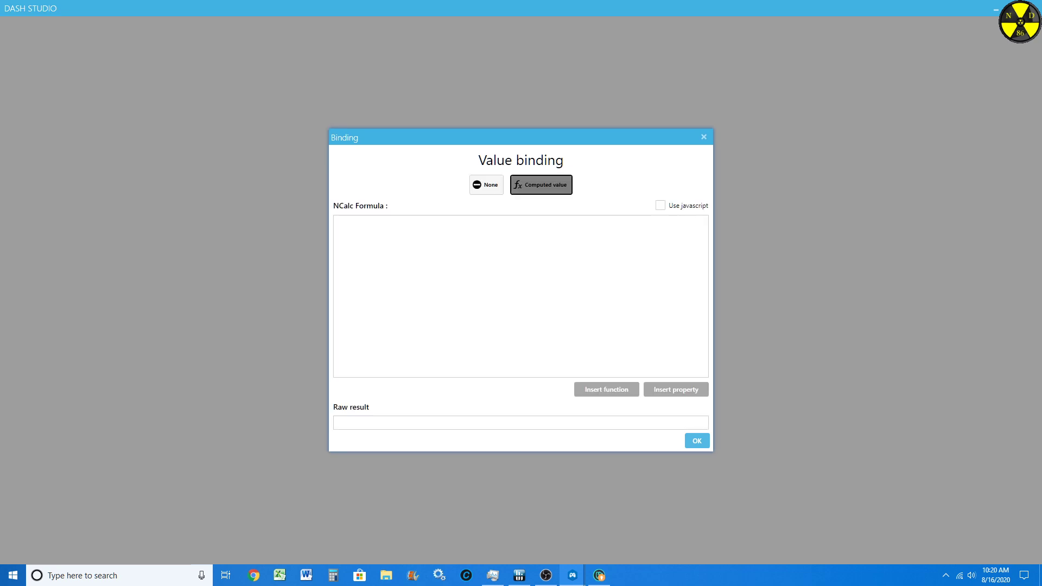
click(676, 389)
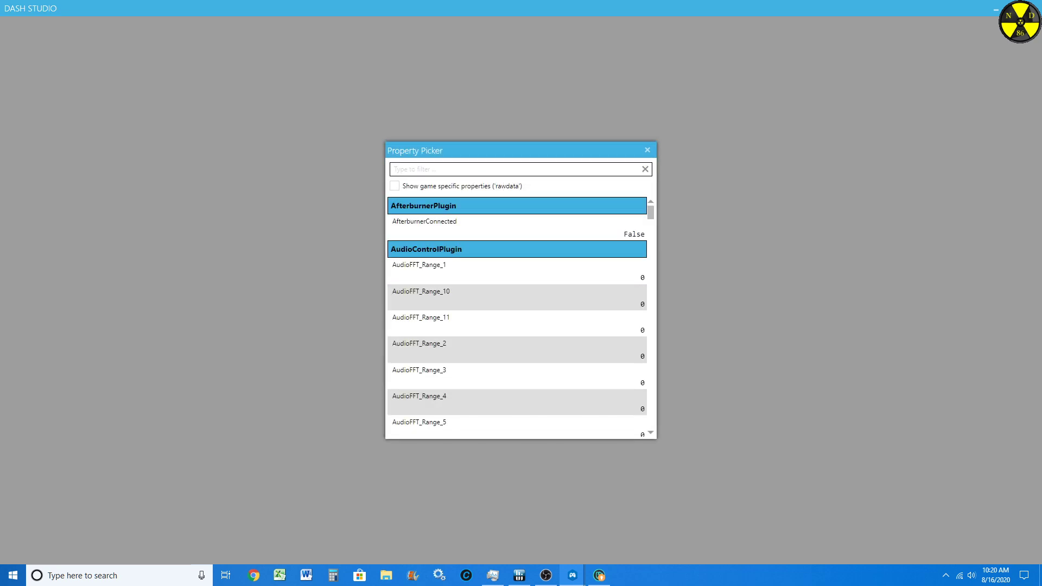
mouse_move(650, 212)
mouse_down()
mouse_move(651, 421)
mouse_move(651, 213)
mouse_up()
text(rpm)
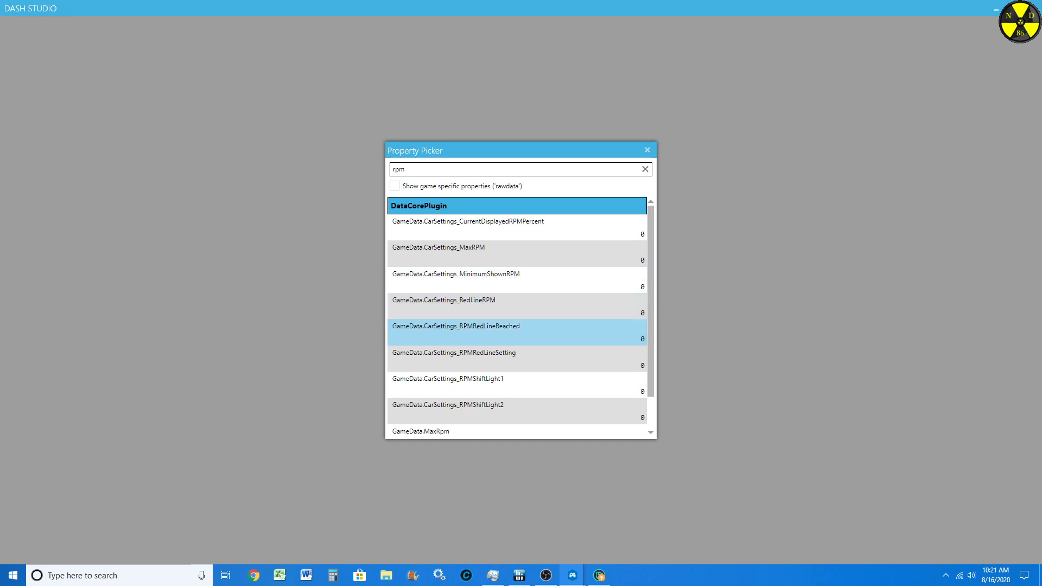
scroll(516, 328, down, 1)
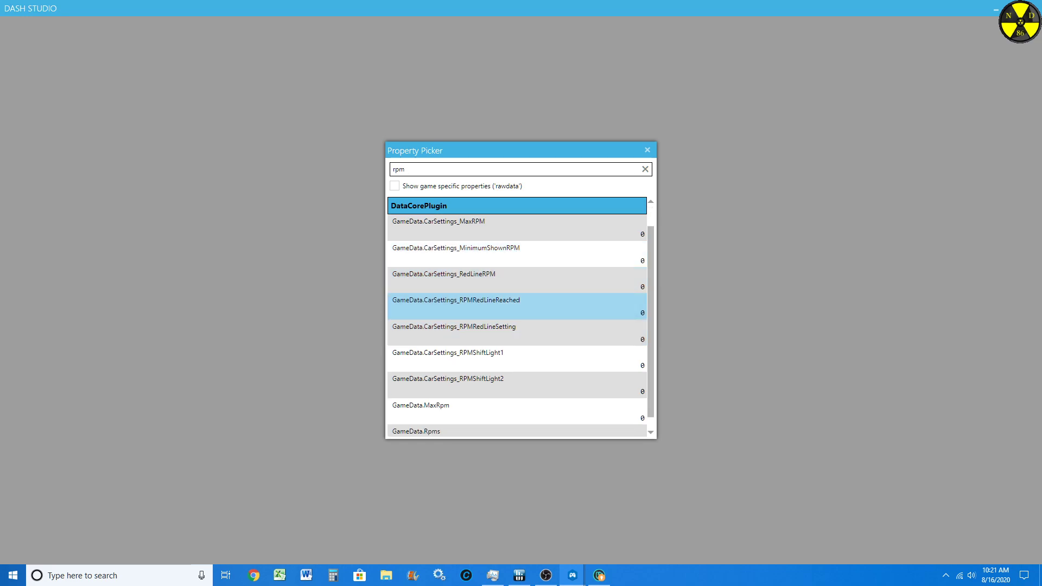
scroll(515, 320, down, 1)
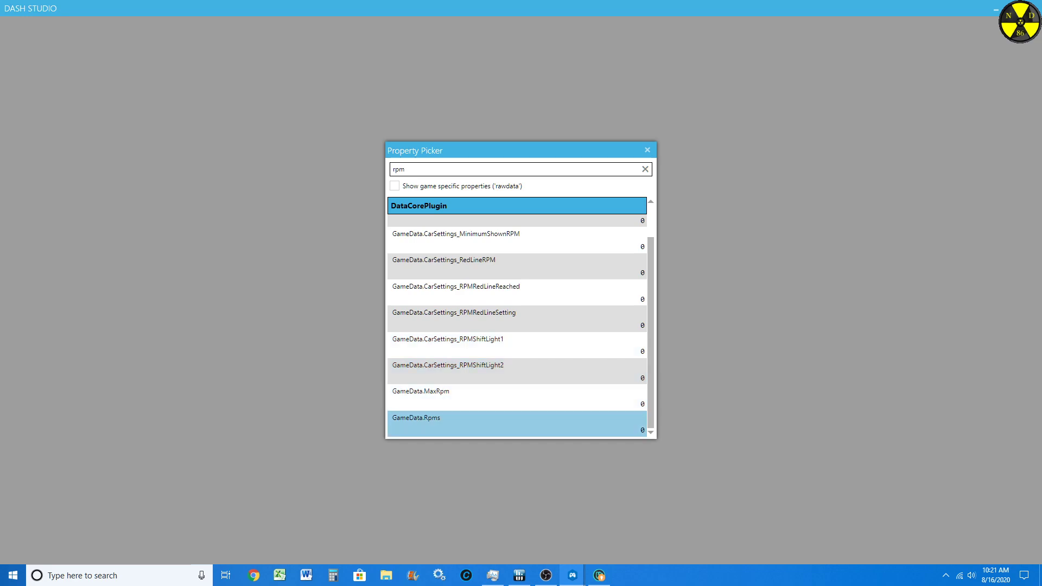
double_click(515, 423)
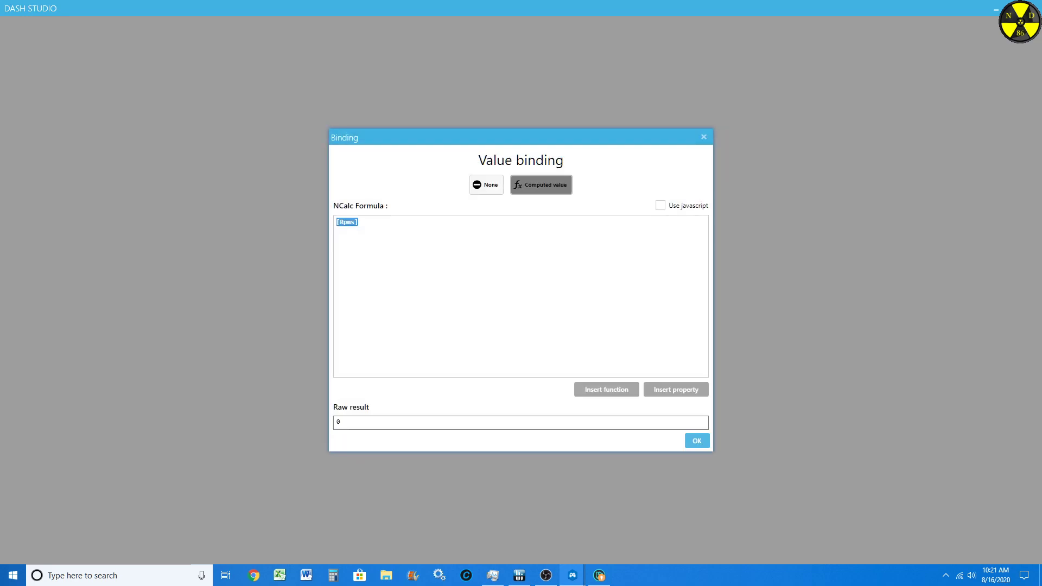
Step: Complete the Value formula as [Rpms]/1000 and accept the binding
click(359, 222)
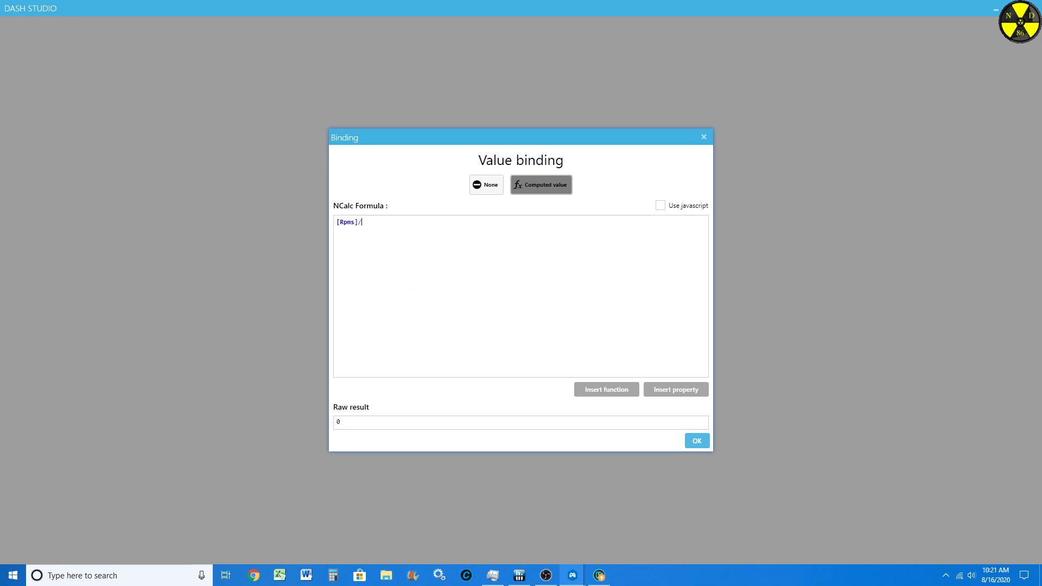
text(/1000)
click(696, 440)
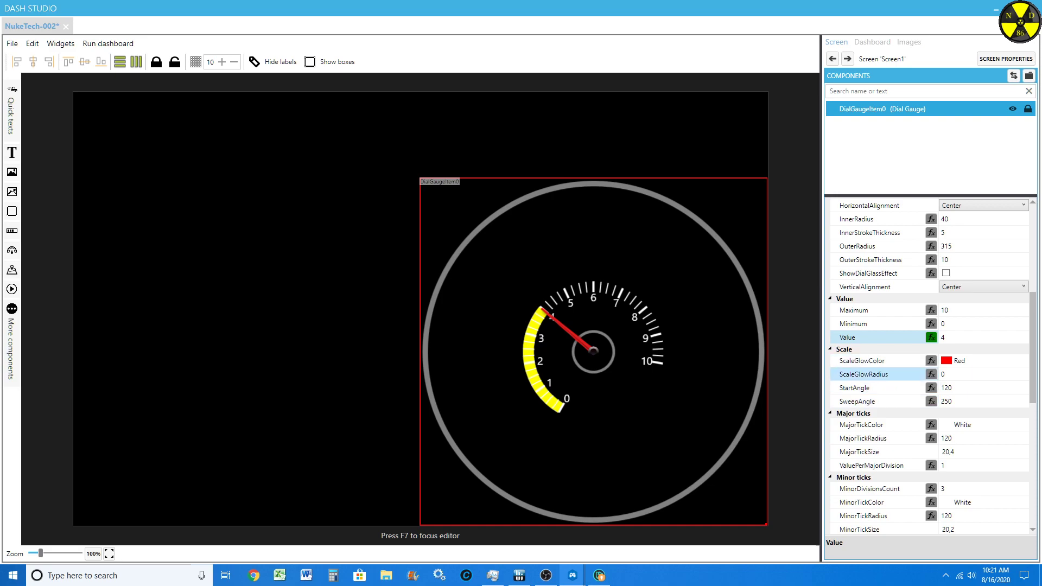
Step: Set the dial gauge's SweepAngle to 270 and its StartAngle to 90
scroll(945, 350, down, 2)
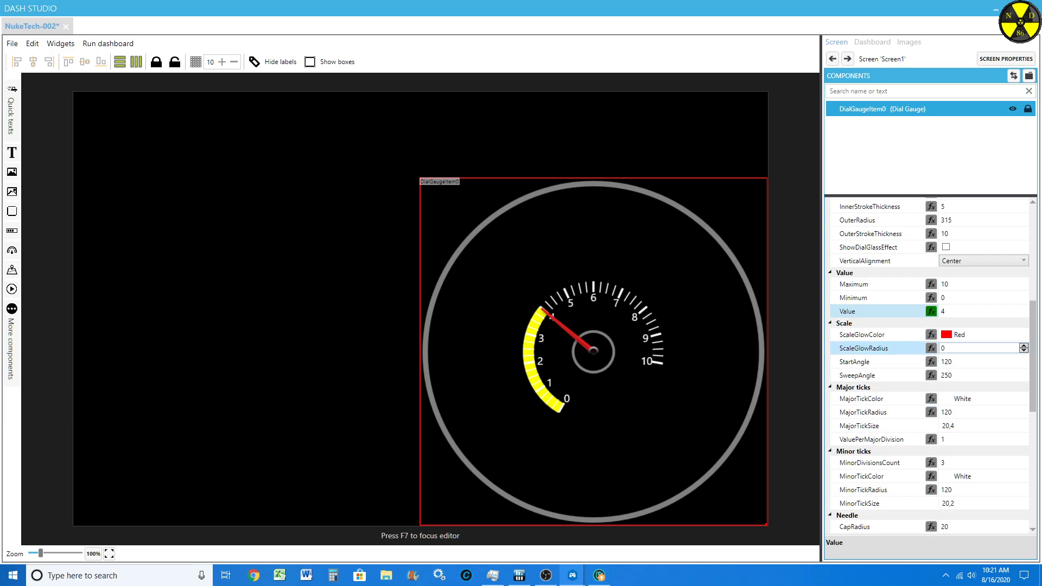
click(954, 361)
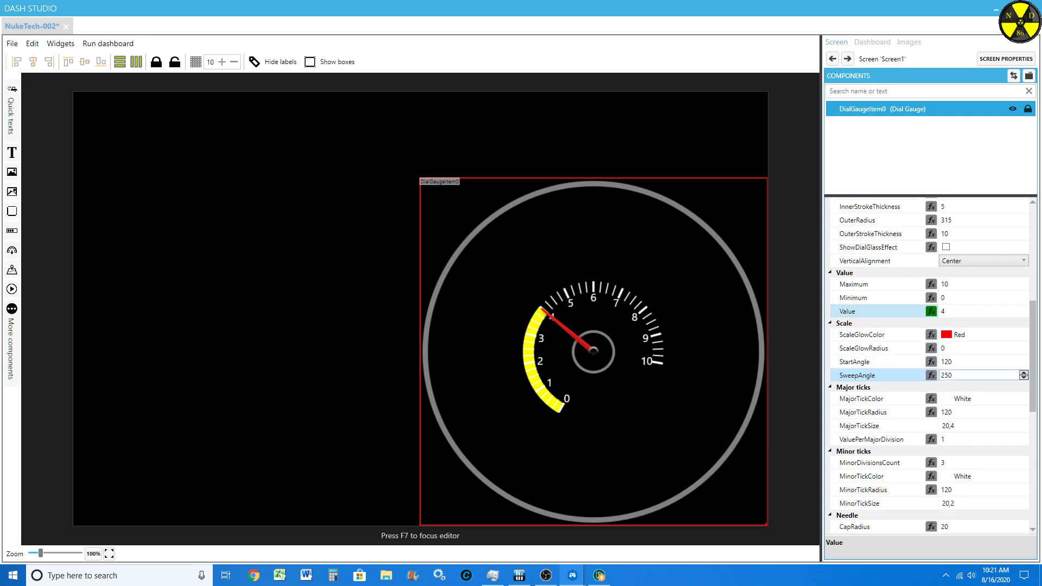
click(956, 375)
scroll(956, 375, up, 9)
scroll(956, 375, up, 13)
scroll(956, 375, down, 2)
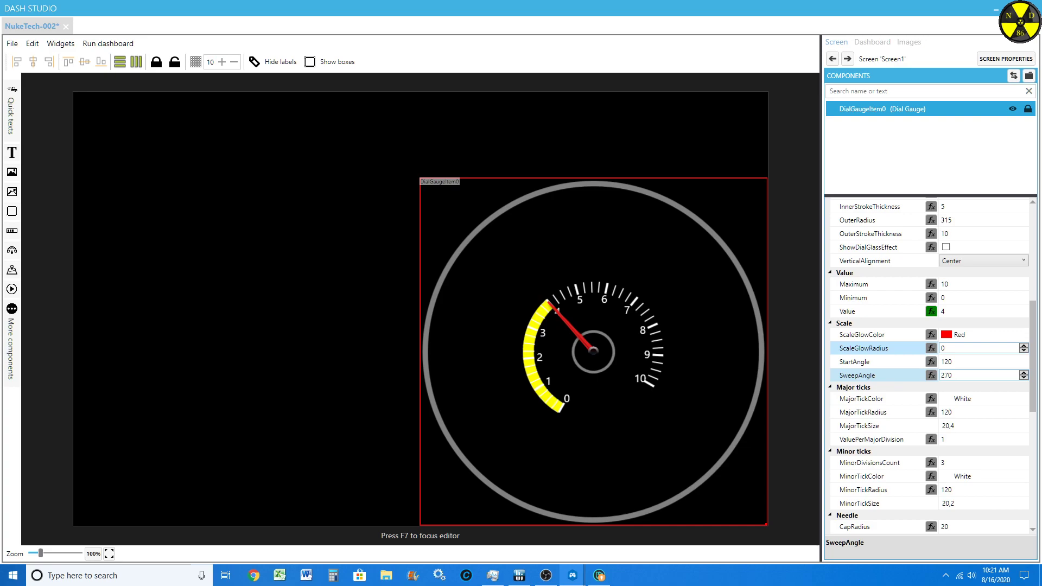
click(956, 362)
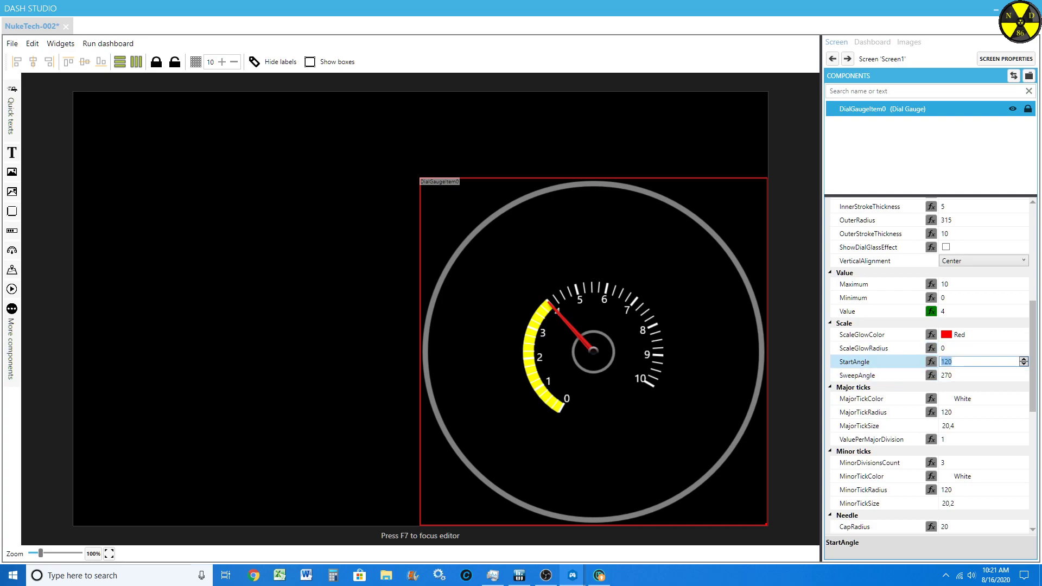
text(90)
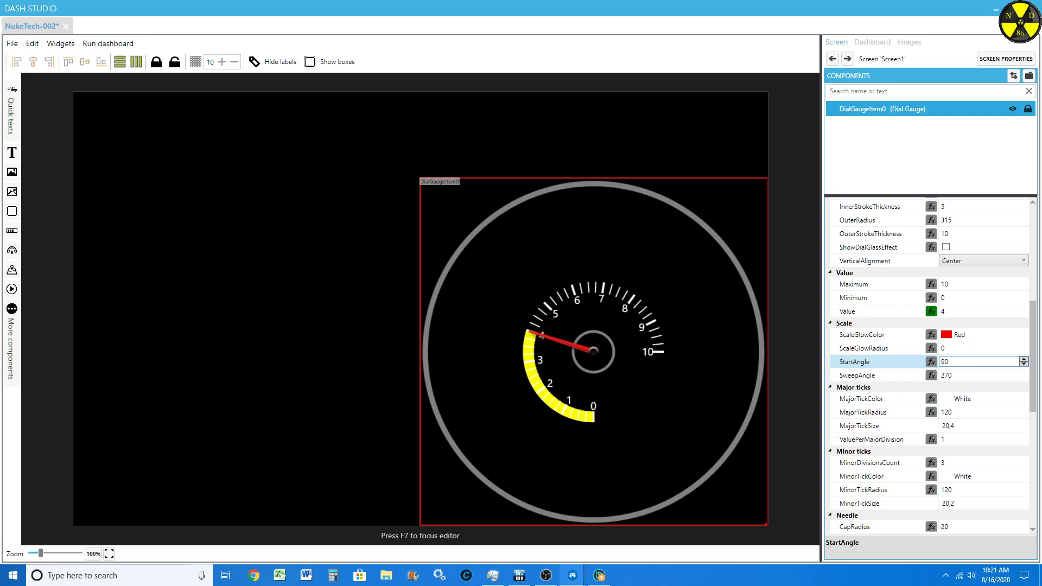
Step: Set both the MajorTickRadius and the MinorTickRadius of the dial gauge to 295
scroll(878, 423, down, 3)
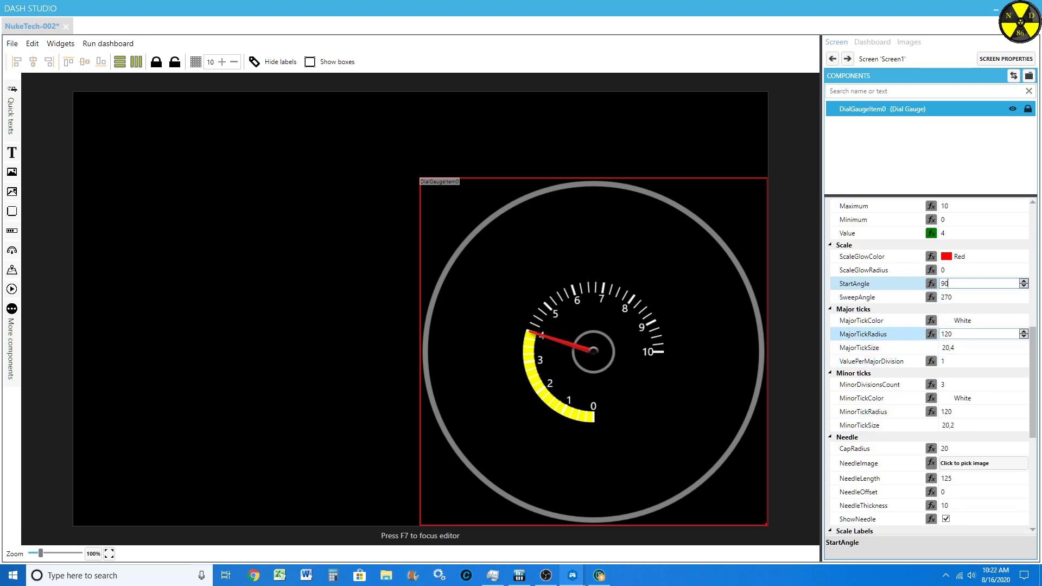
click(960, 334)
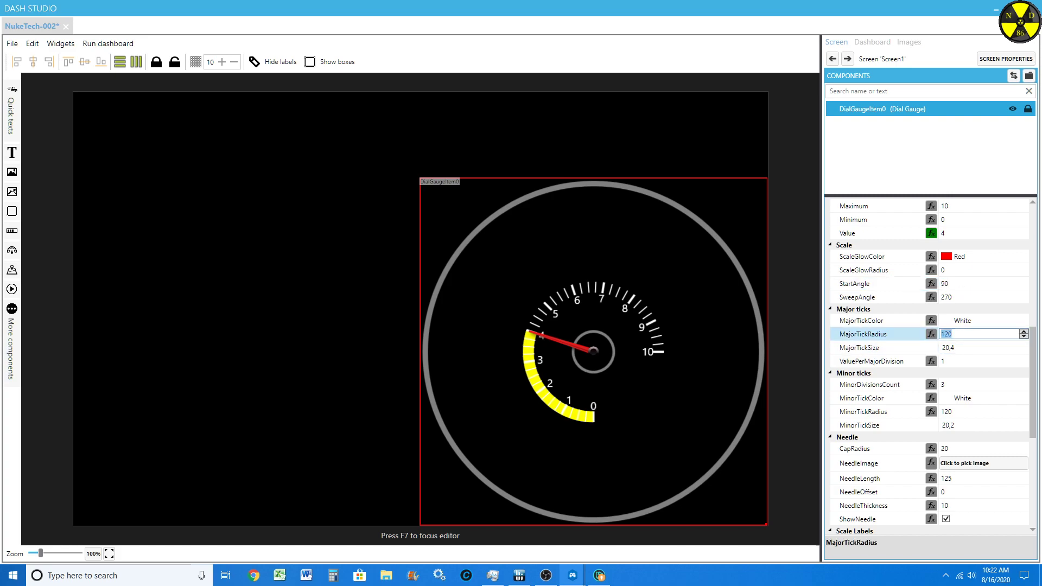
text(300)
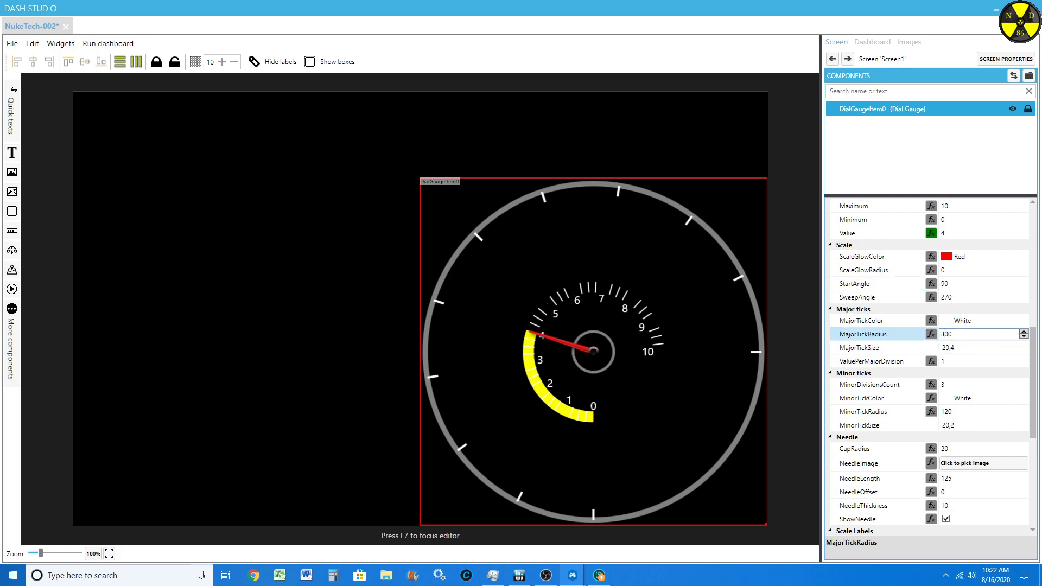
key(Down)
key(Down)
key(Down)
key(Down)
key(Down)
key(Up)
key(Down)
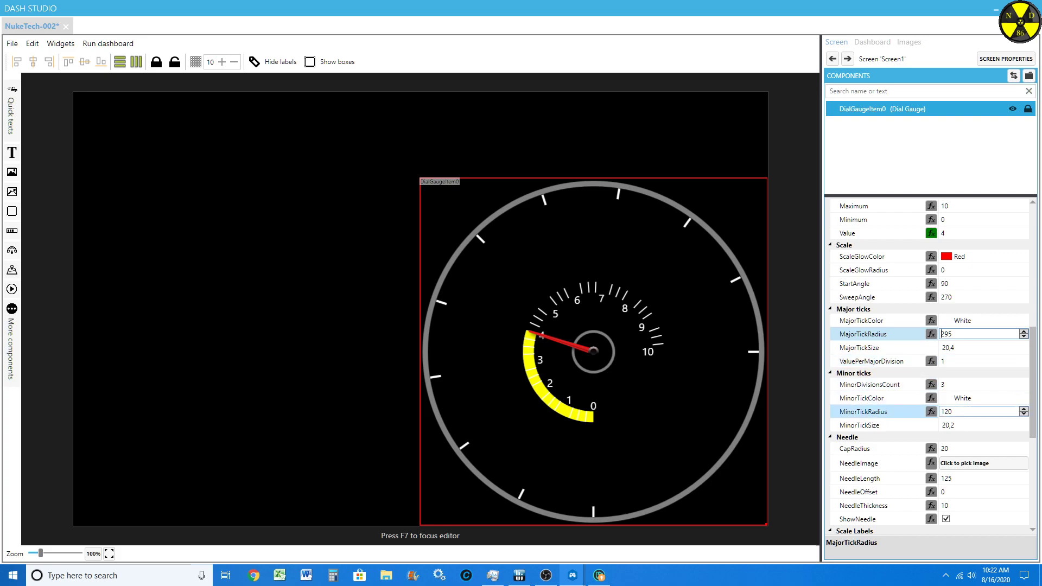
click(965, 412)
text(295)
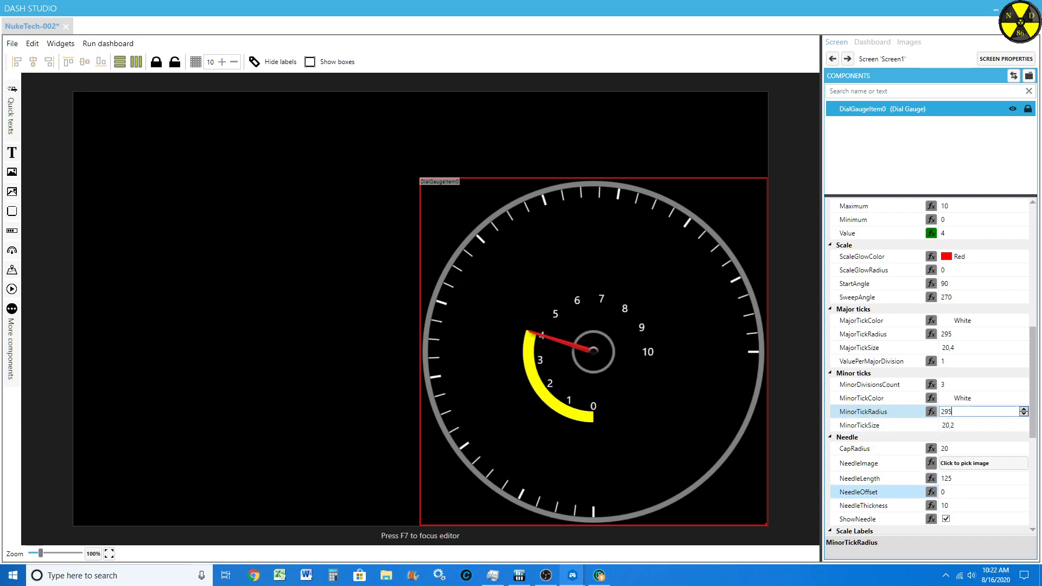
Step: Lengthen the gauge needle by setting NeedleLength to 290
scroll(878, 491, down, 3)
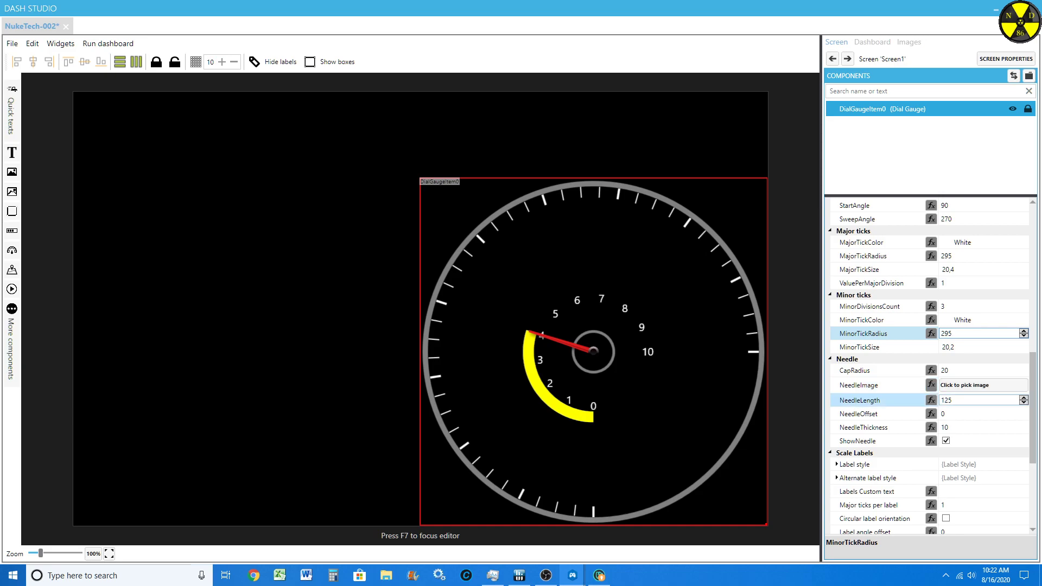
double_click(946, 400)
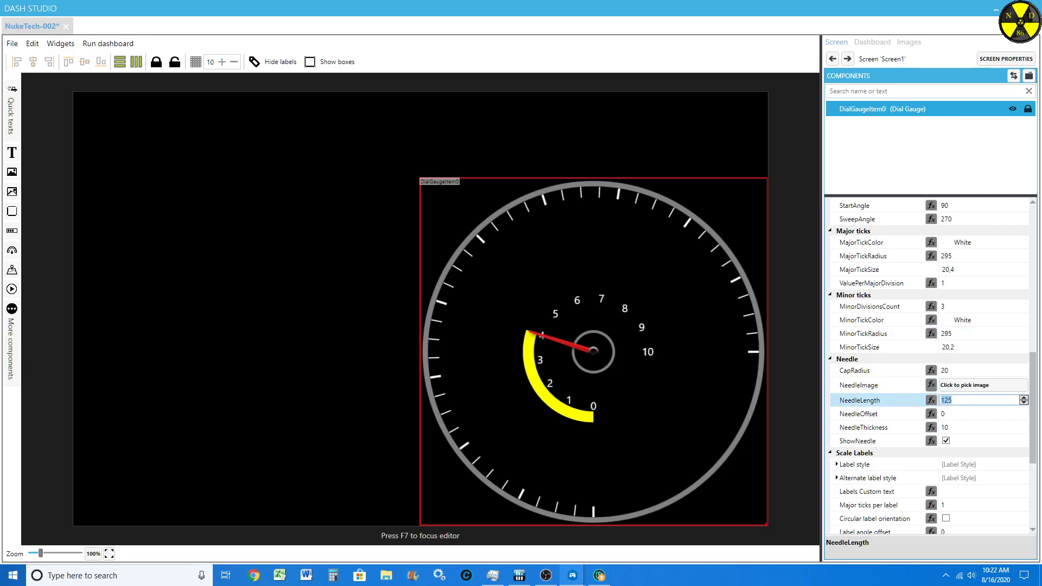
text(250)
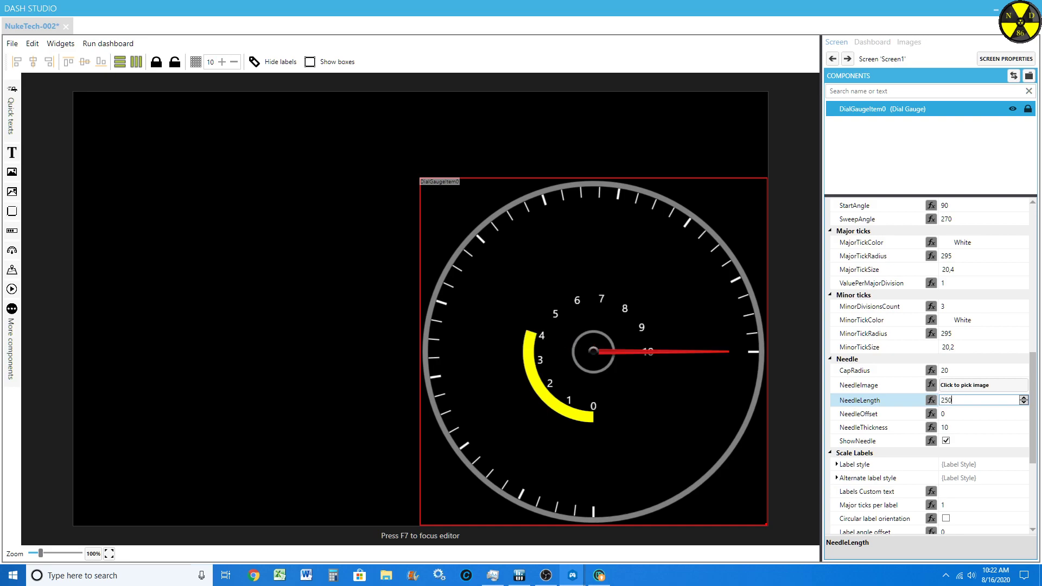
key(Up)
key(Up)
key(Up)
key(Up)
key(Up)
key(Up)
key(Up)
key(Up)
key(Up)
key(Up)
key(Up)
key(Up)
key(Up)
key(Up)
key(Up)
key(Up)
key(Up)
key(Up)
key(Up)
key(Up)
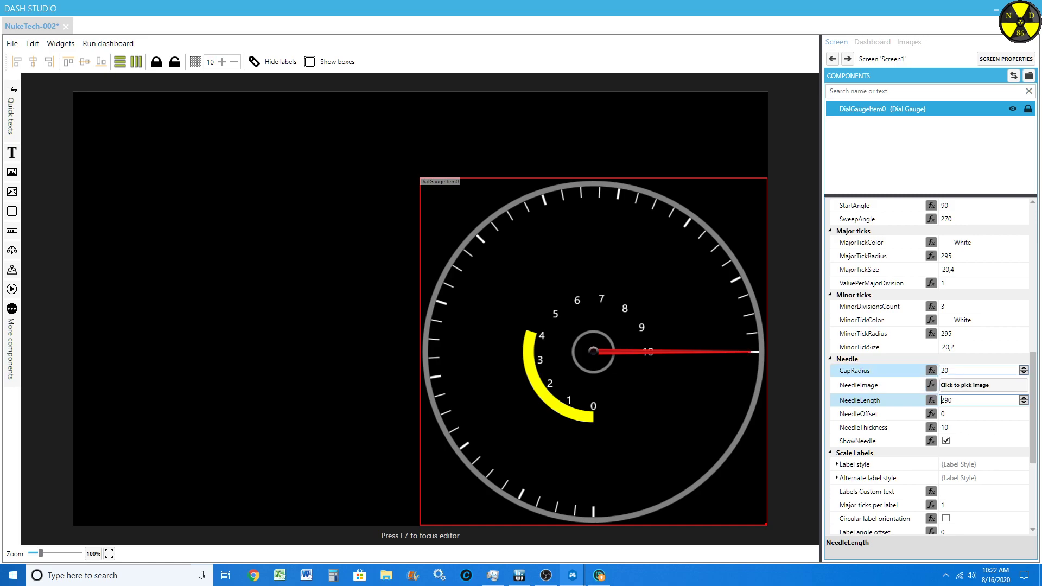
Step: Set the gauge's preview Value to 3
scroll(935, 307, up, 5)
click(944, 284)
text(3)
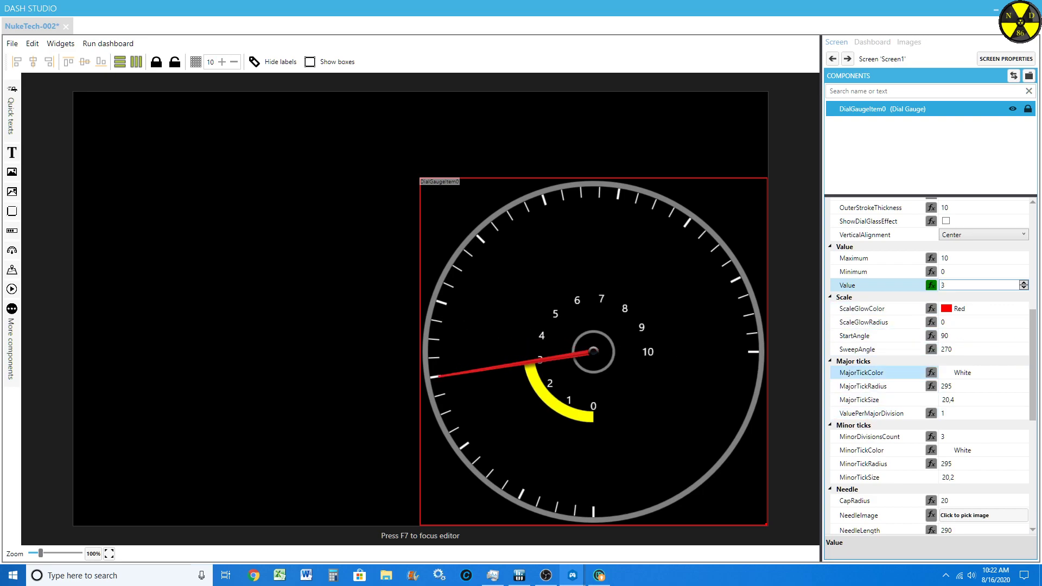
Step: Try a ValuePerMajorDivision of 2 for the major ticks, and restore it to 1
scroll(890, 372, down, 1)
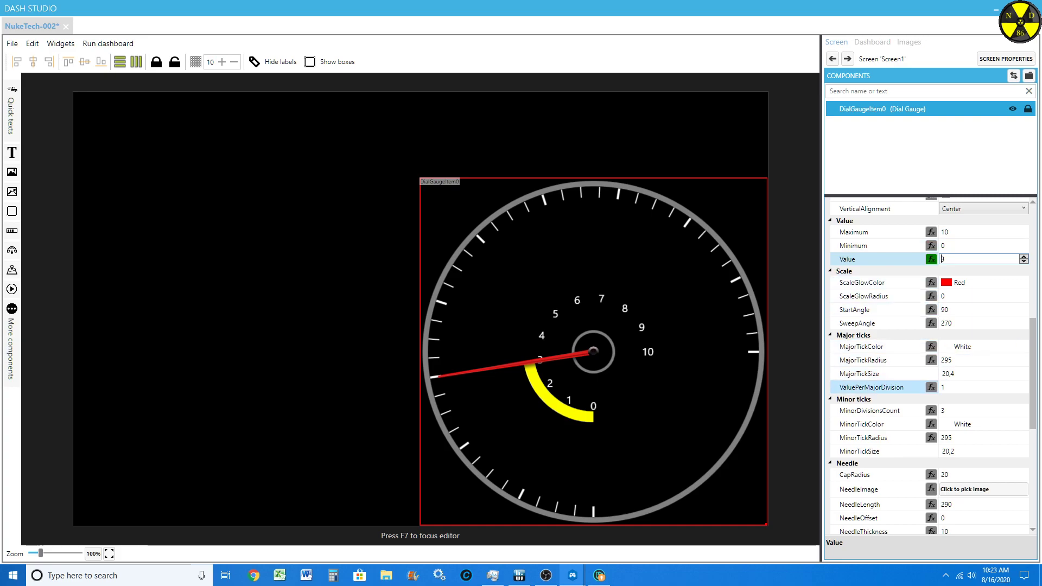
scroll(874, 388, down, 11)
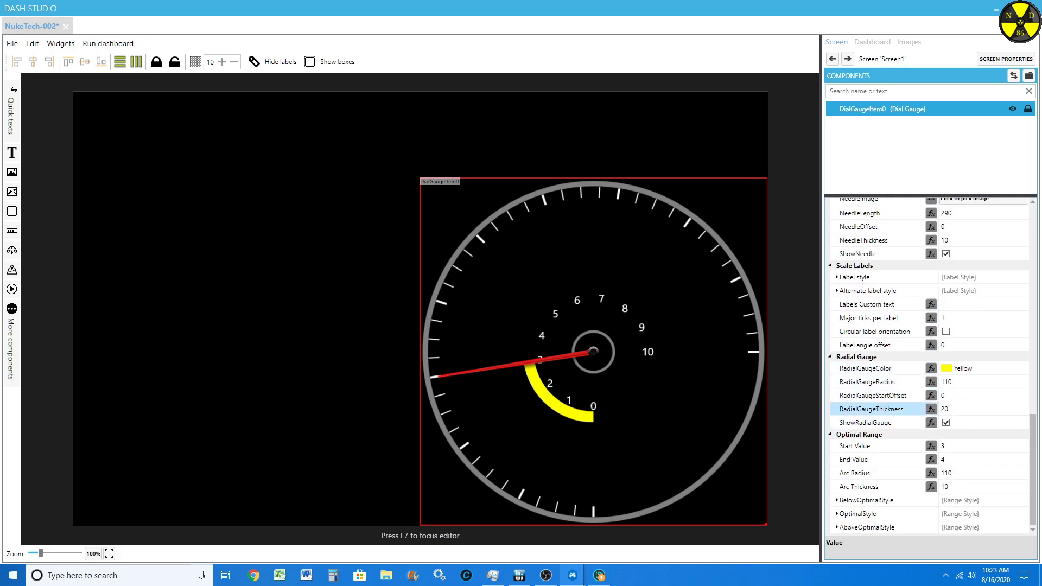
scroll(874, 422, up, 4)
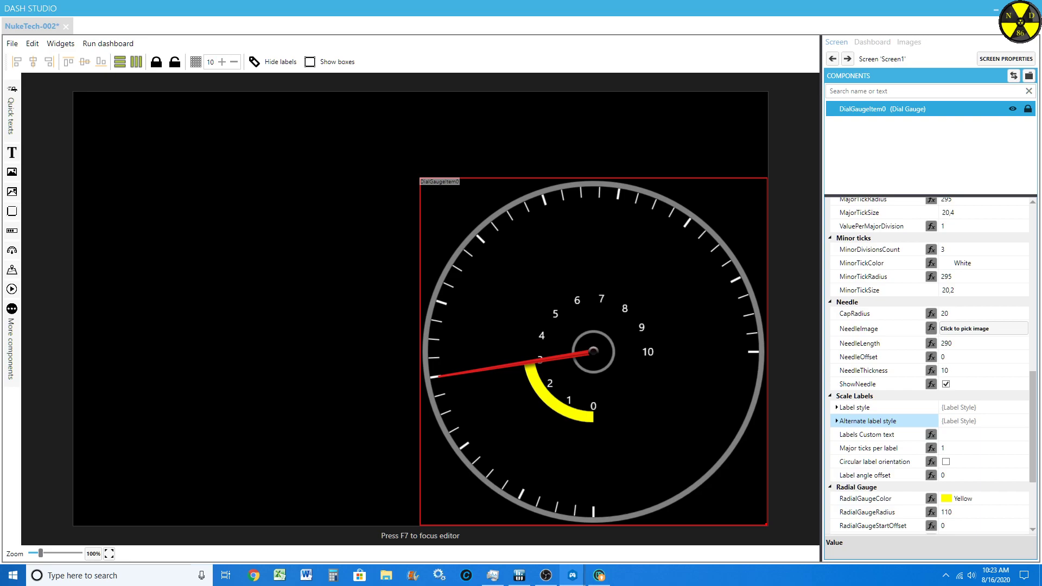
click(942, 226)
text(2)
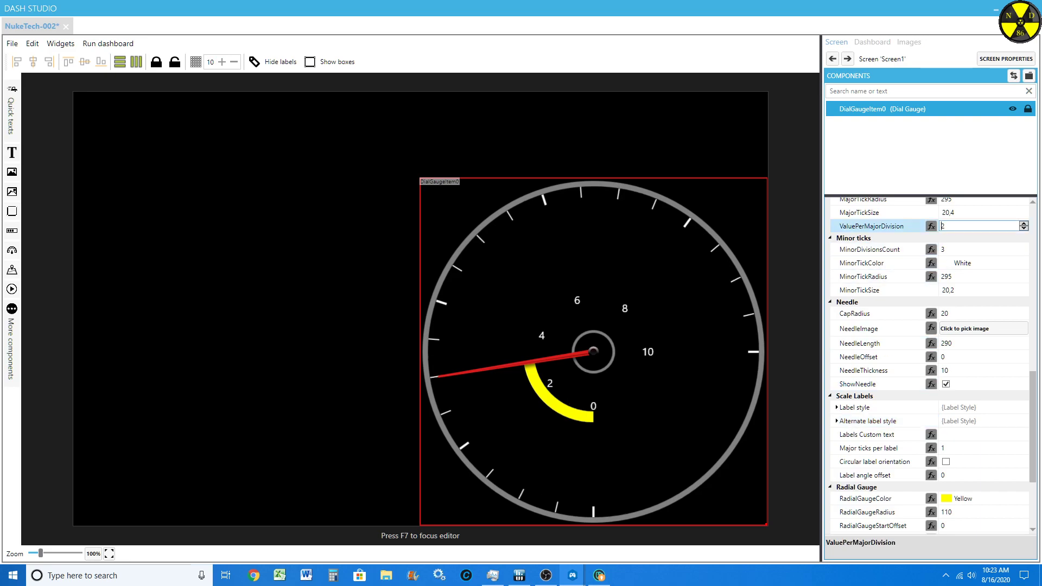
key(BackSpace)
text(1)
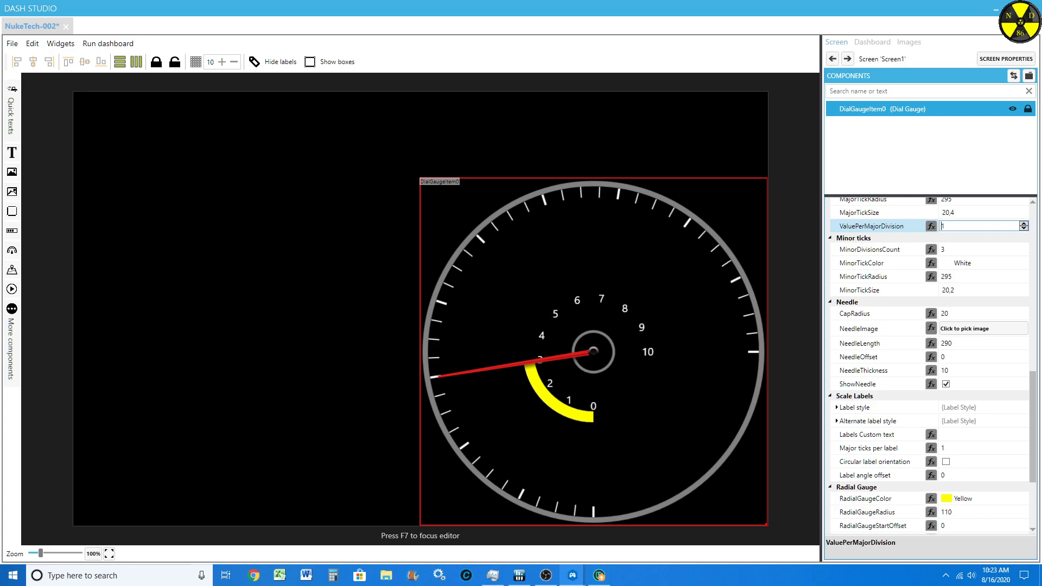
Step: Try raising ValuePerMajorDivision in single steps up to 5, and bring it back down to 1
scroll(928, 363, up, 9)
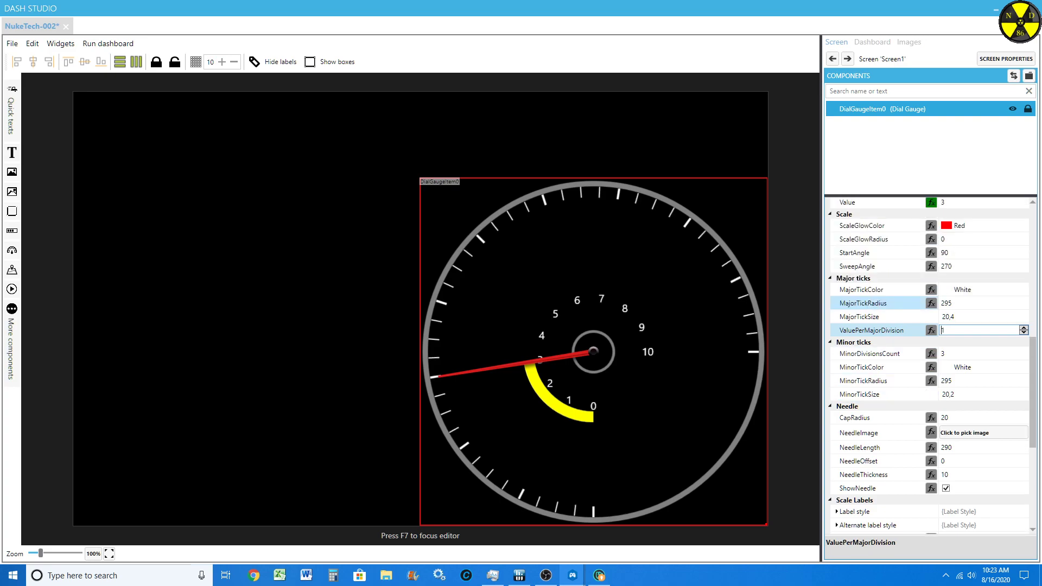
scroll(868, 305, up, 3)
scroll(868, 305, up, 7)
scroll(868, 301, down, 9)
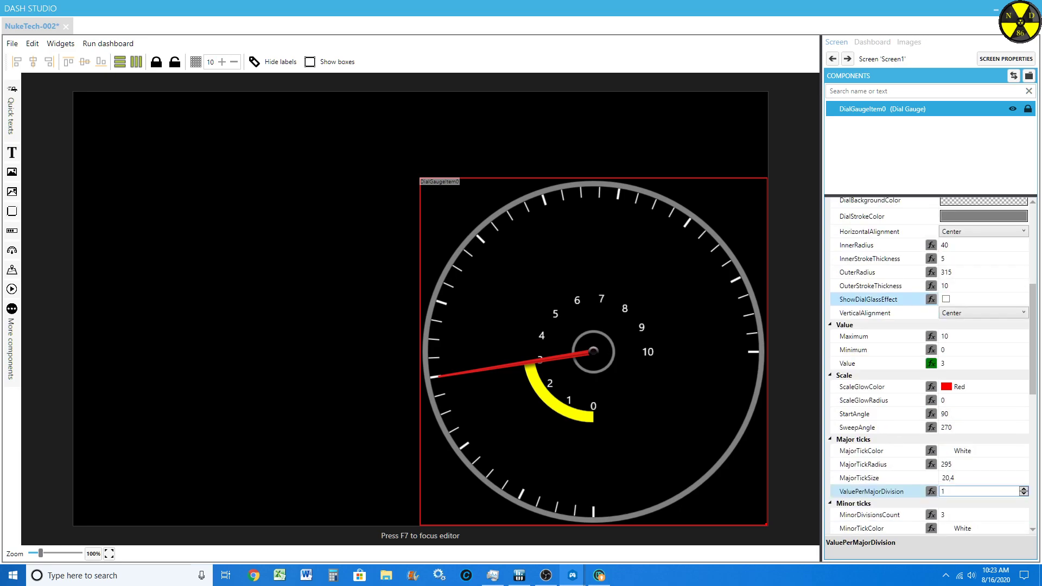
scroll(868, 304, down, 4)
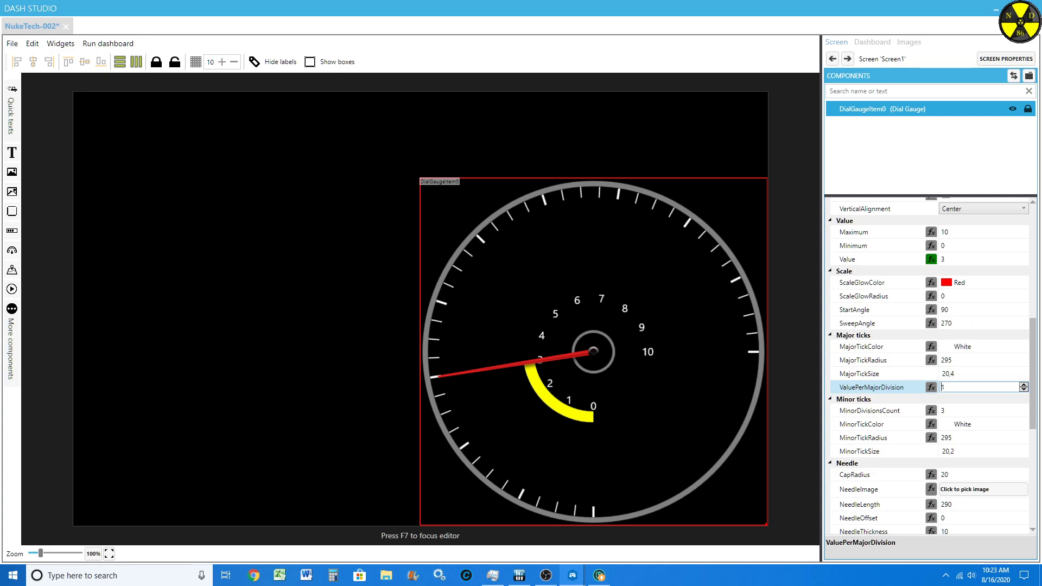
key(Up)
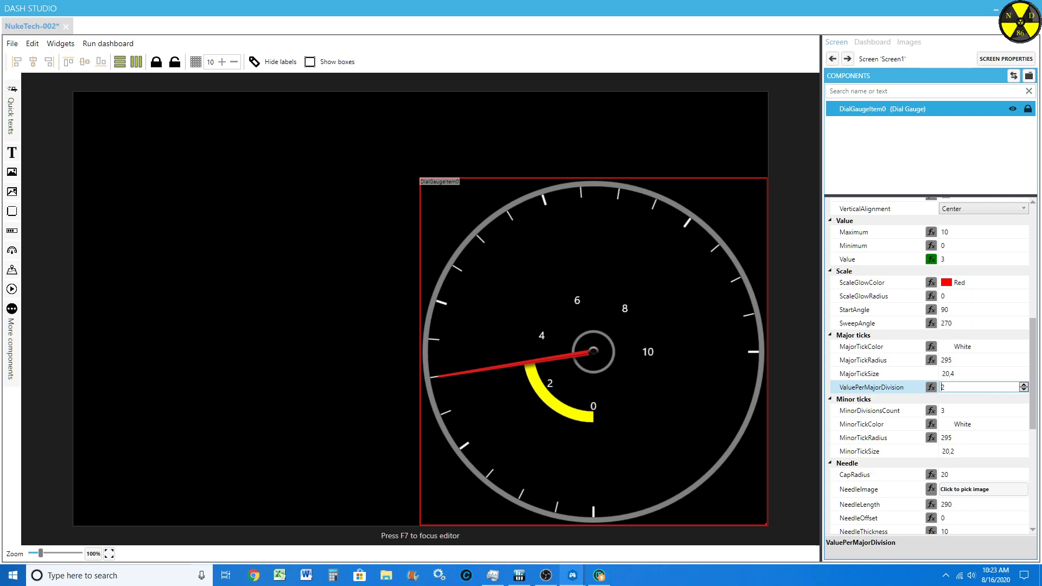
key(Up)
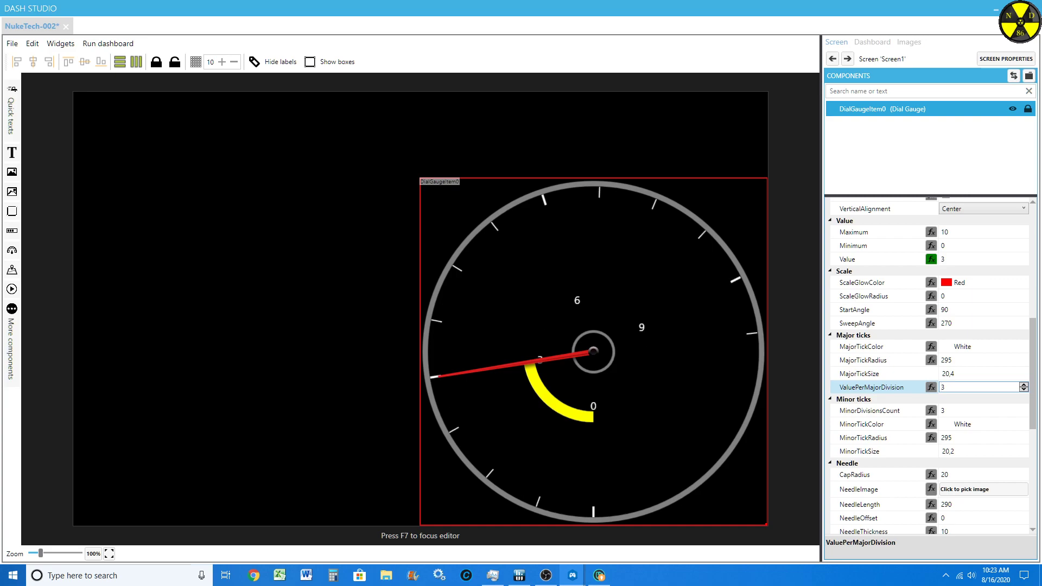
key(Up)
key(Up)
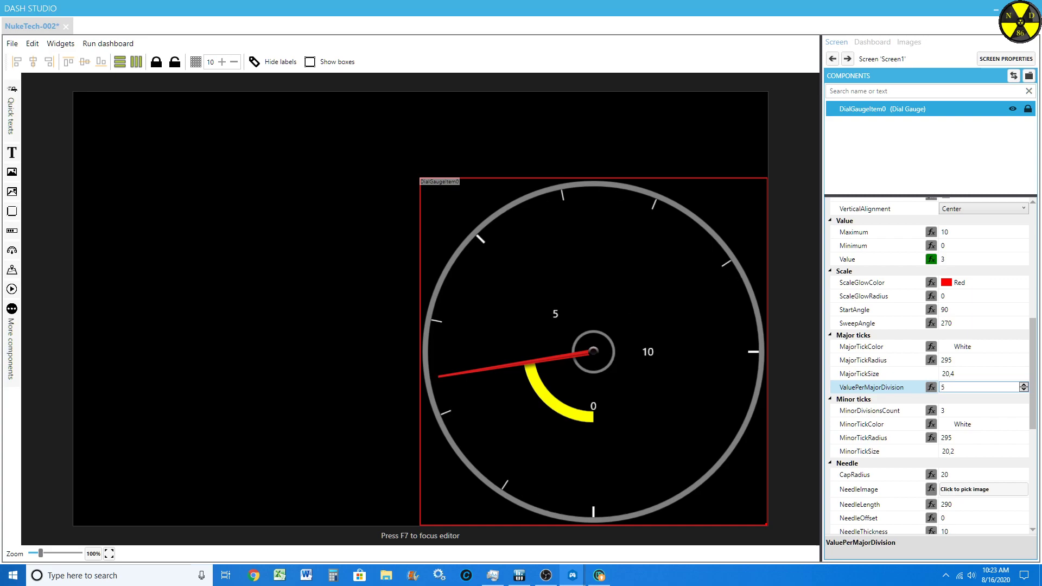
key(Down)
key(Down)
key(Down)
key(Down)
key(Down)
key(Up)
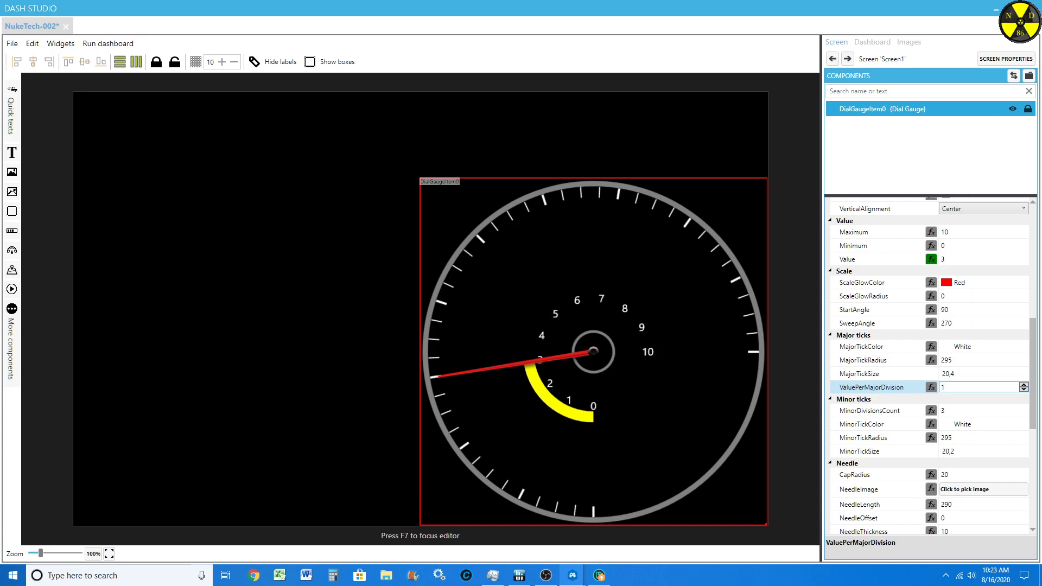
Step: Reduce the minor ticks' MinorDivisionsCount to 1
scroll(945, 372, down, 1)
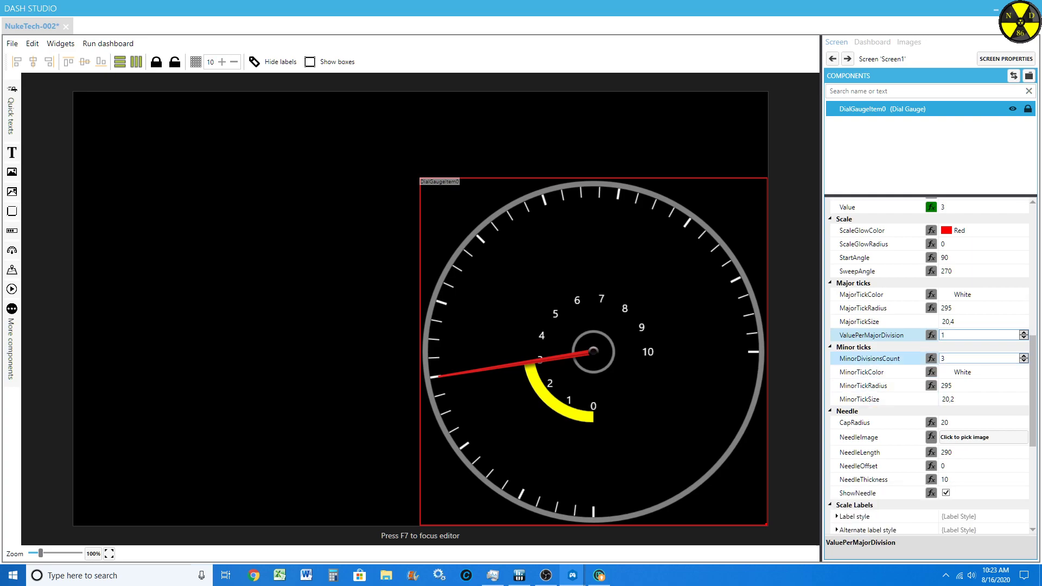
click(1023, 361)
click(1023, 361)
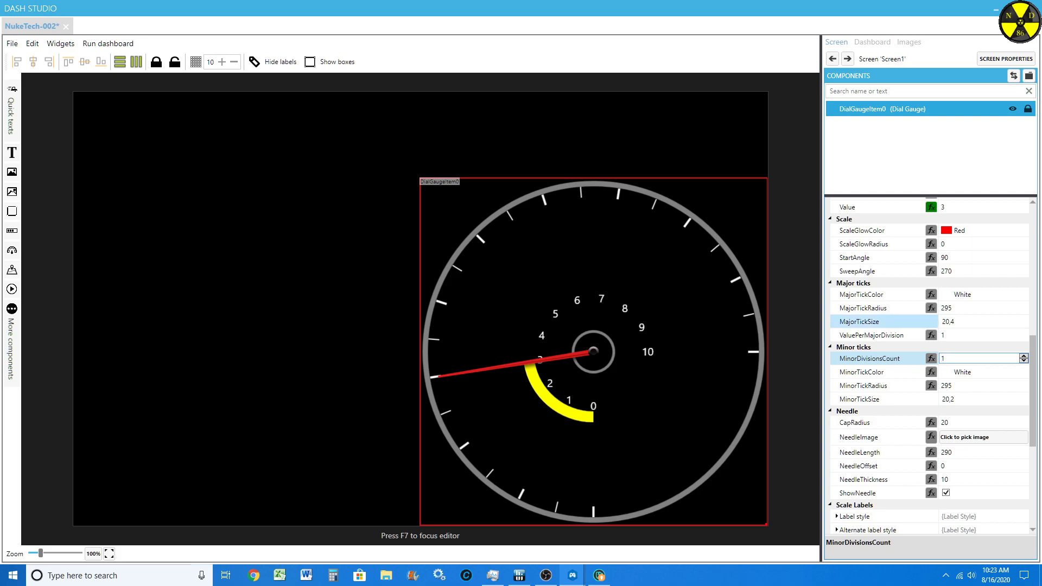
Step: Try a Major ticks per label value of 2 for the scale labels, and return it to 1
scroll(868, 400, down, 3)
scroll(868, 400, down, 1)
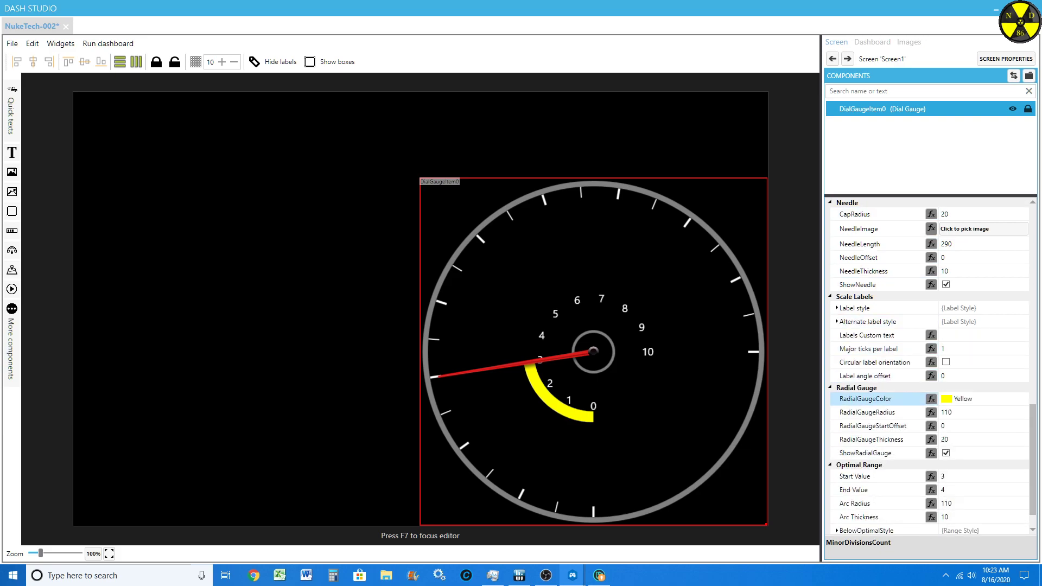
click(1023, 346)
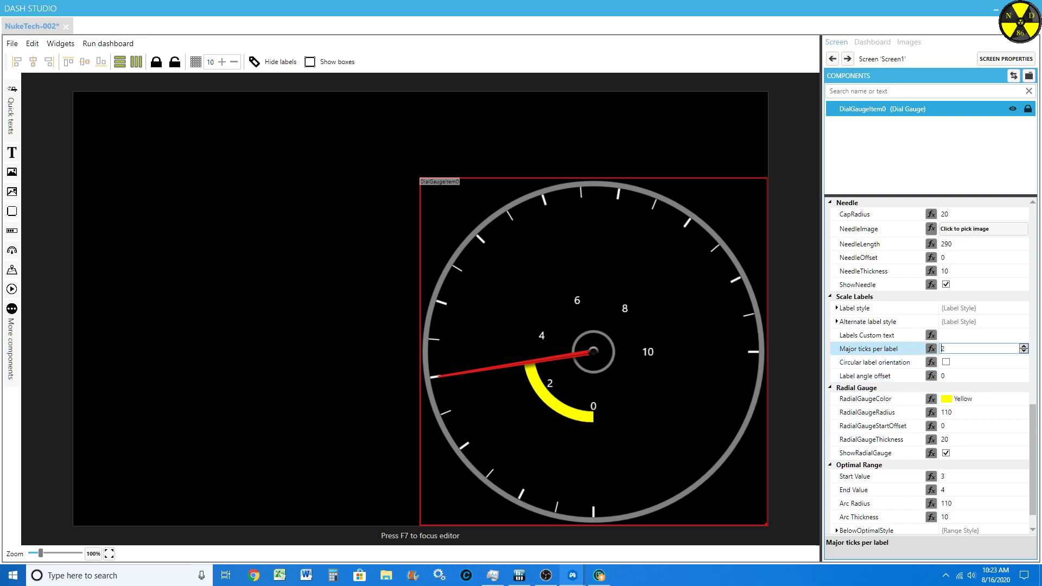
click(1023, 351)
click(1023, 346)
click(1023, 351)
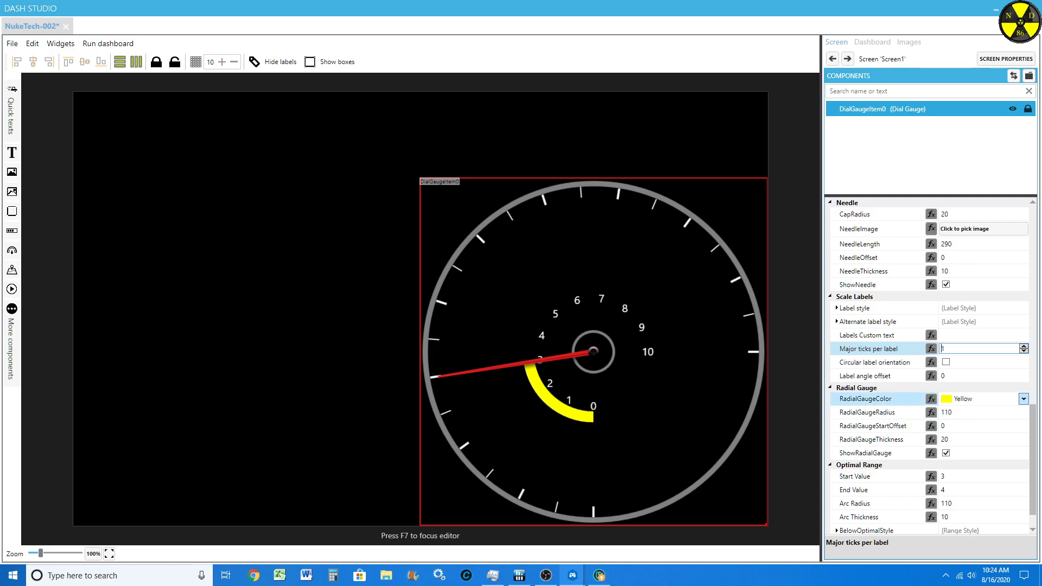
Step: Hide the yellow radial gauge arc by setting RadialGaugeColor to Transparent
click(1023, 399)
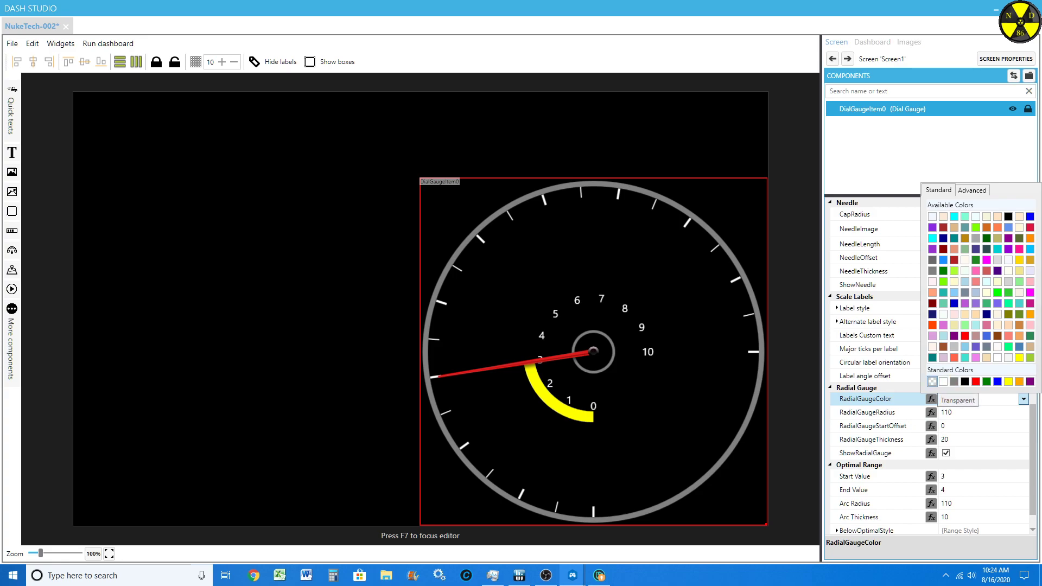
click(932, 381)
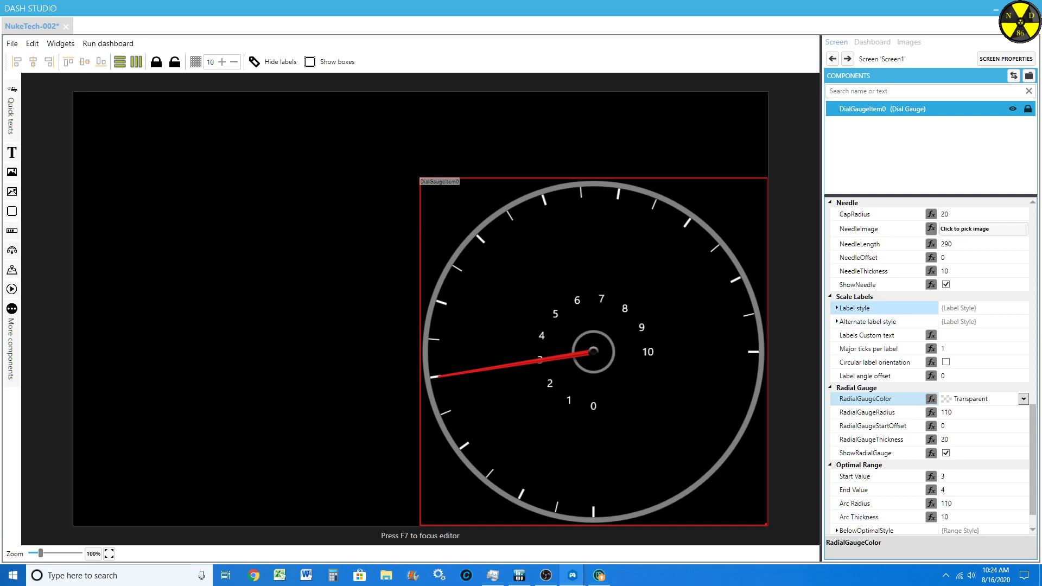
Step: Expand the scale labels' Label style and set its Position Radius to 240
click(836, 309)
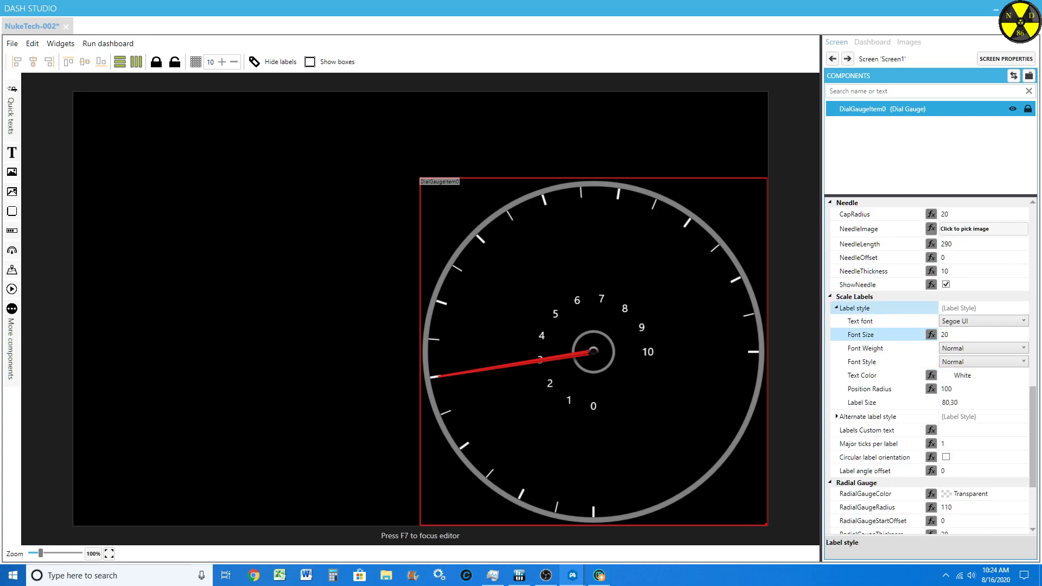
click(958, 389)
key(Up)
key(Up)
key(Up)
key(Up)
key(Up)
key(Up)
key(Up)
key(Up)
key(Up)
key(Up)
key(Up)
key(Up)
key(Up)
key(Up)
key(Up)
key(Up)
key(Up)
key(Up)
key(Up)
key(Up)
key(Up)
key(Up)
key(Up)
key(Up)
key(Up)
key(Up)
key(Up)
key(Up)
key(Up)
key(Up)
key(Up)
key(Up)
key(Up)
key(Up)
key(Up)
key(Up)
key(Up)
key(Up)
key(Up)
key(Up)
key(Up)
key(Up)
key(Up)
key(Up)
key(Up)
key(Up)
key(Up)
key(Up)
key(Up)
key(Up)
key(Up)
key(Up)
key(Up)
key(Up)
key(Up)
key(Up)
key(Up)
key(Up)
key(Up)
key(Up)
key(Up)
key(Up)
key(Up)
key(Up)
key(Up)
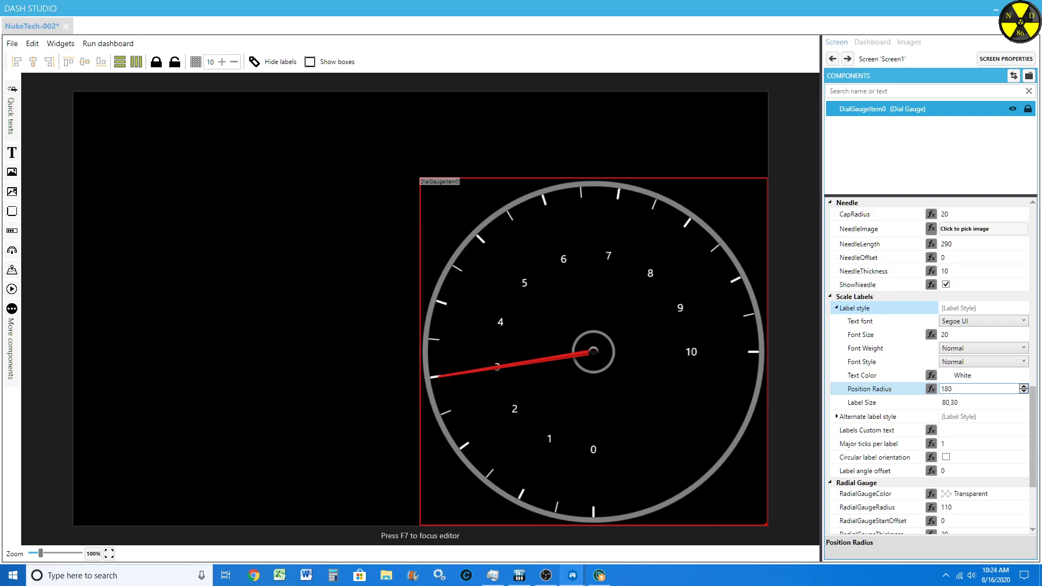
key(Up)
key(Up)
key(Up)
key(Up)
key(Up)
key(Up)
key(Up)
key(Up)
key(Up)
key(Up)
key(Up)
key(Up)
key(Up)
key(Up)
key(Up)
key(Up)
key(Up)
key(Up)
key(Up)
key(Up)
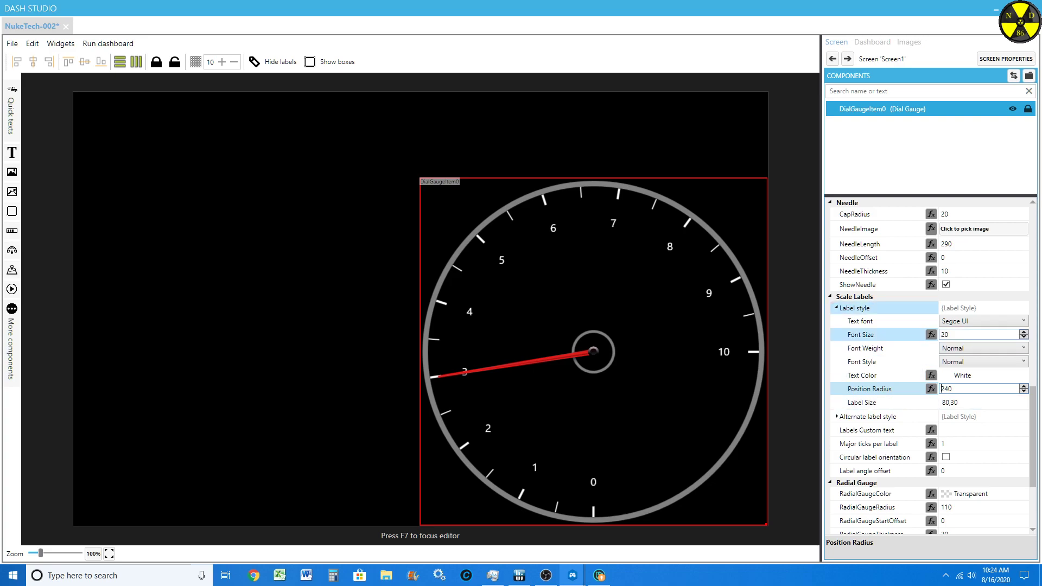
Step: Try out label fonts one after another in alphabetical order, from Agency FB through Goudy Old Style
click(983, 321)
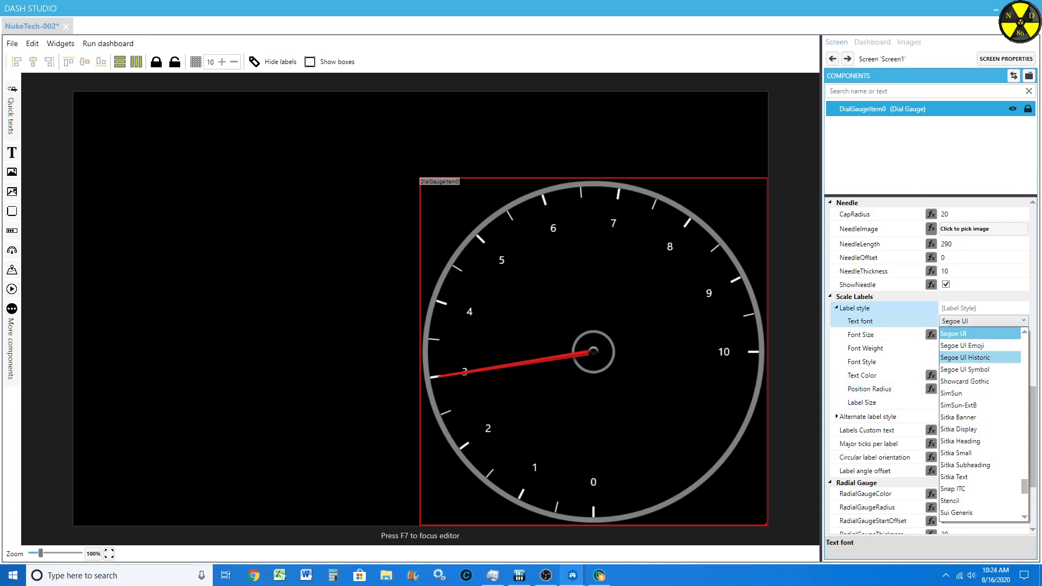
drag(1024, 487, 1024, 337)
click(971, 333)
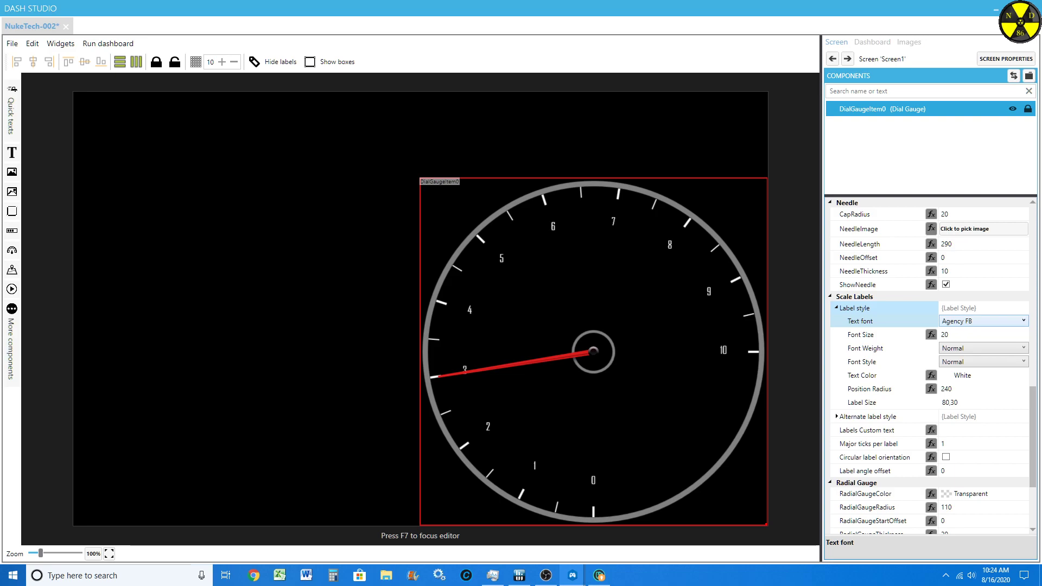
key(Down)
key(Down)
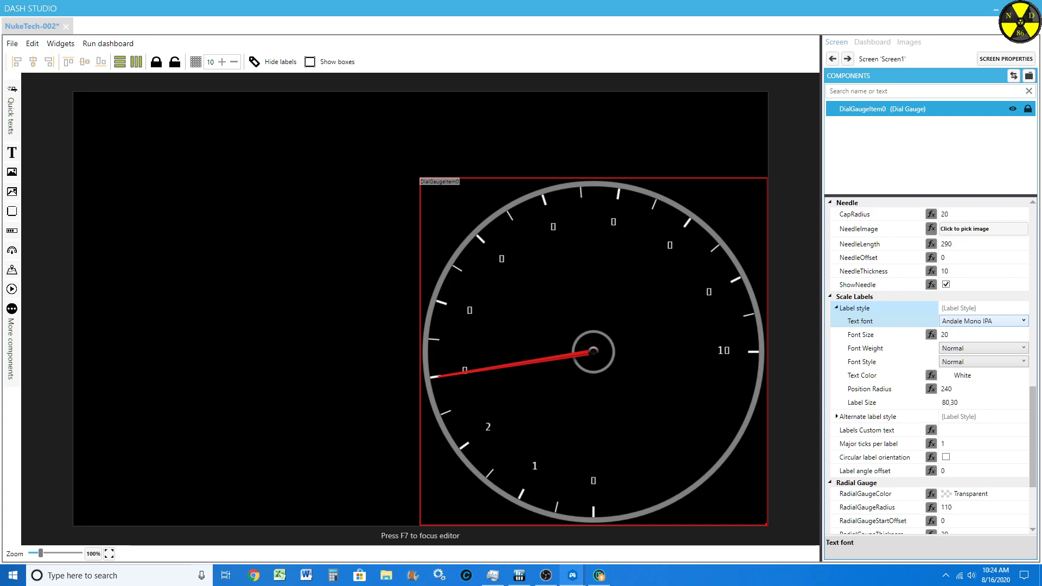
key(Down)
key(Down)
key(Down)
key(Down)
key(Down)
key(Down)
key(Down)
key(Down)
key(Down)
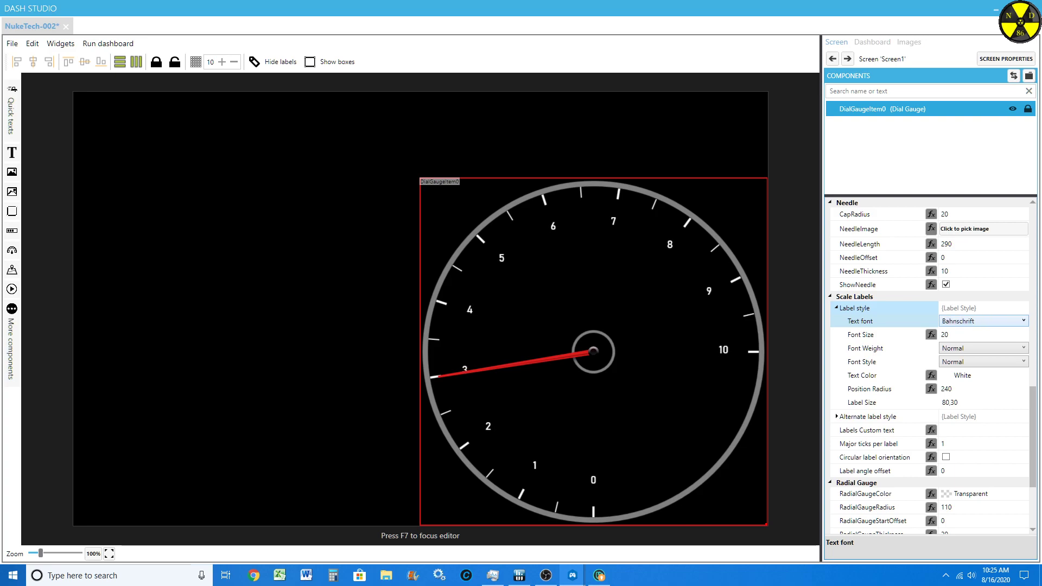
key(Down)
key(Down)
key(Down)
key(Down)
key(Down)
key(Down)
key(Down)
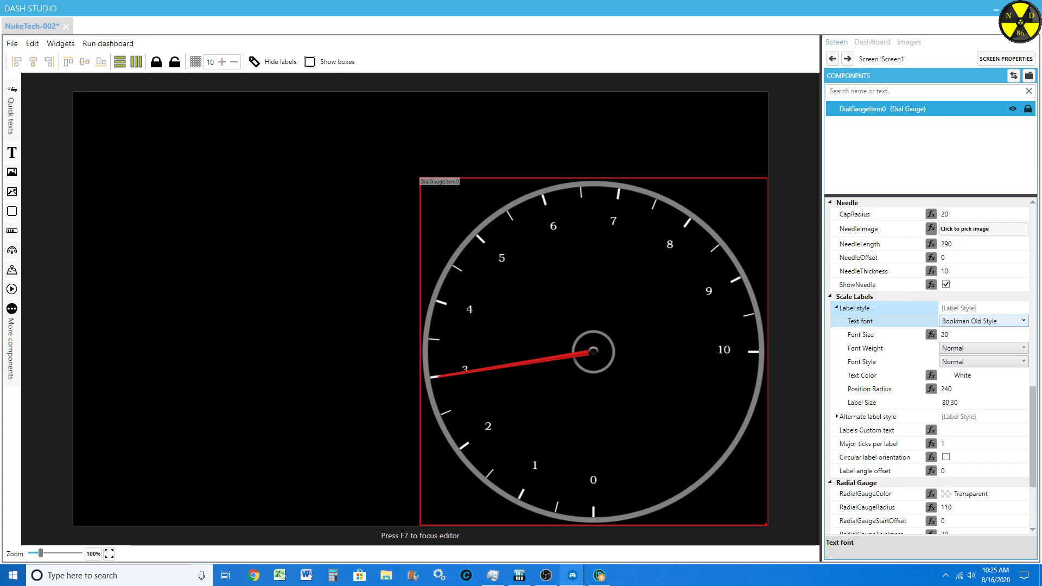
key(Down)
key(Down)
key(Down)
key(Down)
key(Down)
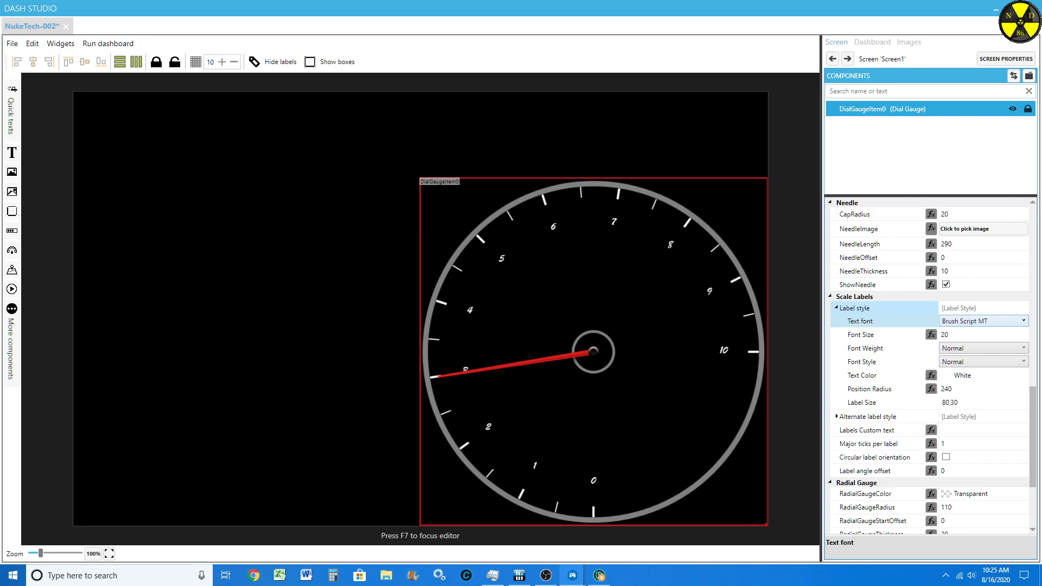
key(Down)
key(Down)
key(Down)
key(Down)
key(Down)
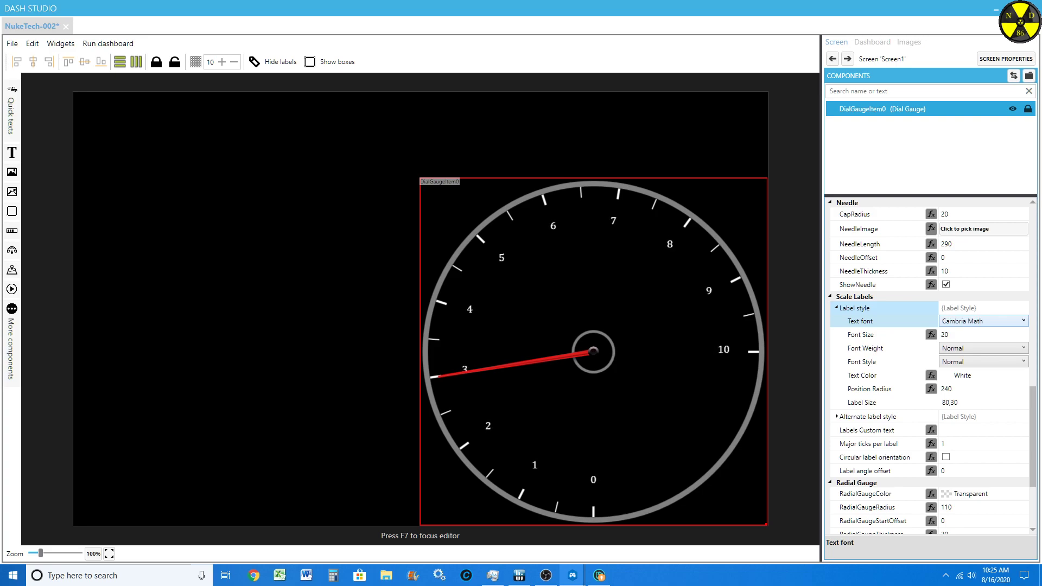
key(Down)
key(Down)
key(Down)
key(Down)
key(Down)
key(Up)
key(Up)
key(Down)
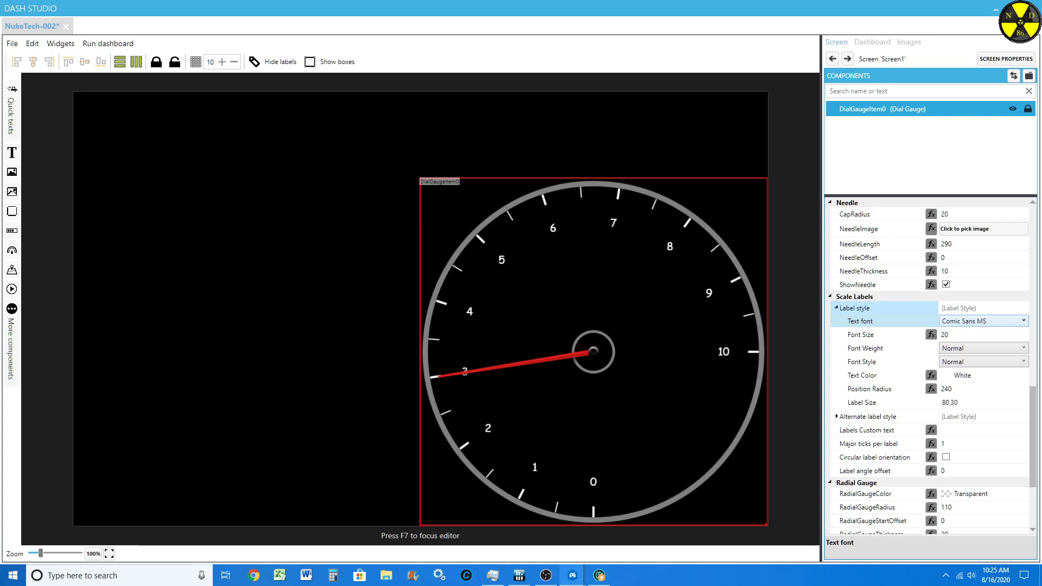
key(Down)
key(Down)
key(Down)
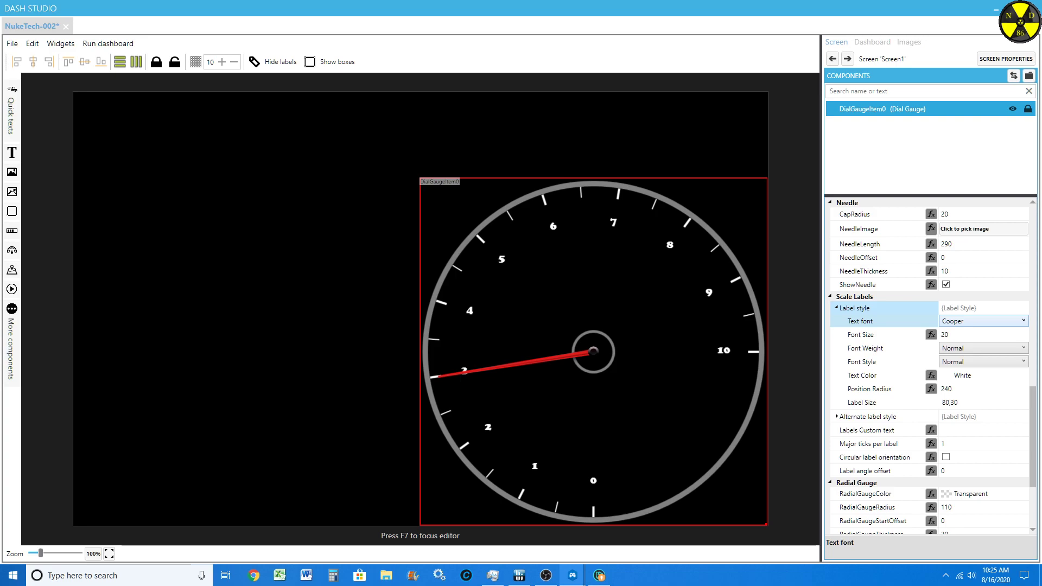
key(Down)
key(Down)
key(Down)
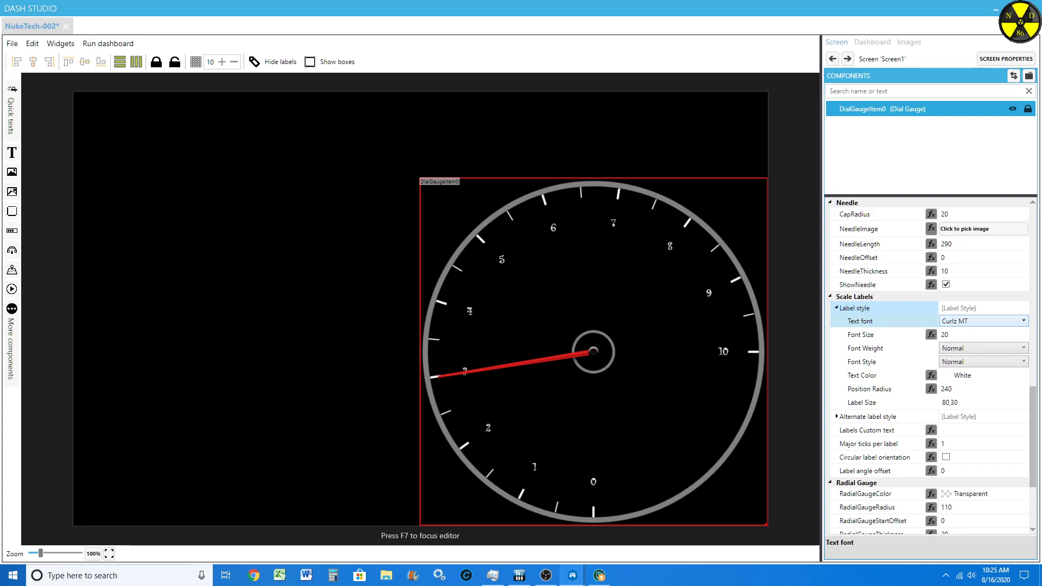
key(Down)
key(Down)
key(Down)
key(Up)
key(Down)
key(Down)
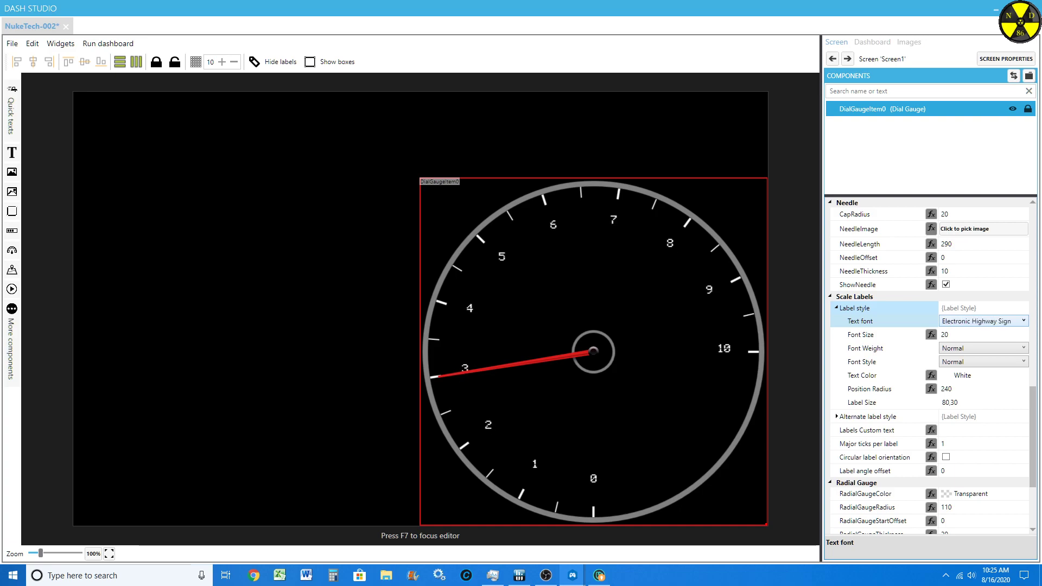
key(Down)
key(Down)
key(Down)
key(Down)
key(Down)
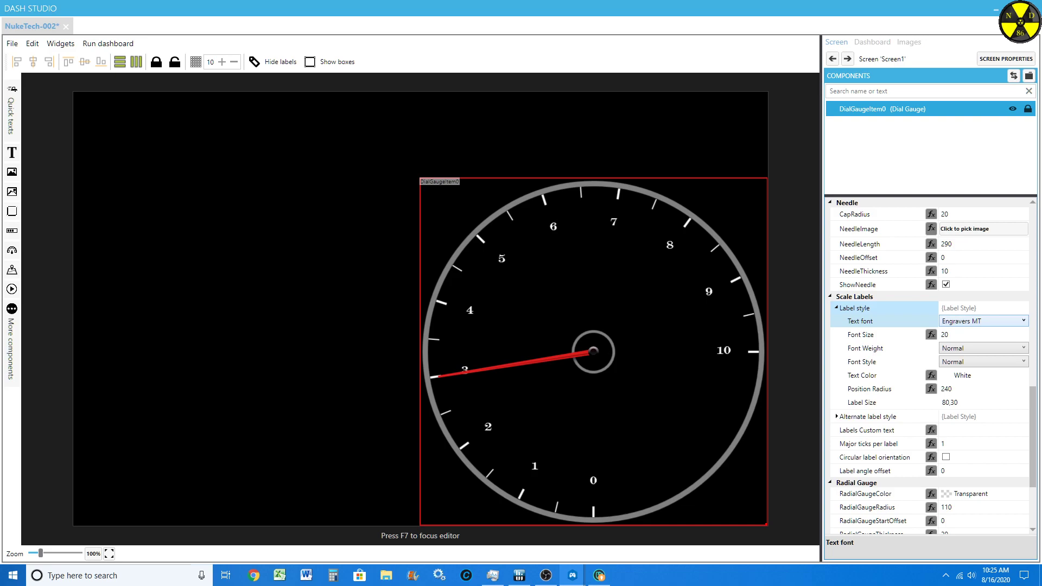
key(Down)
key(Down)
key(Down)
key(Down)
key(Down)
key(Down)
key(Down)
key(Down)
key(Down)
key(Down)
key(Down)
key(Down)
key(Down)
key(Down)
key(Down)
key(Down)
key(Down)
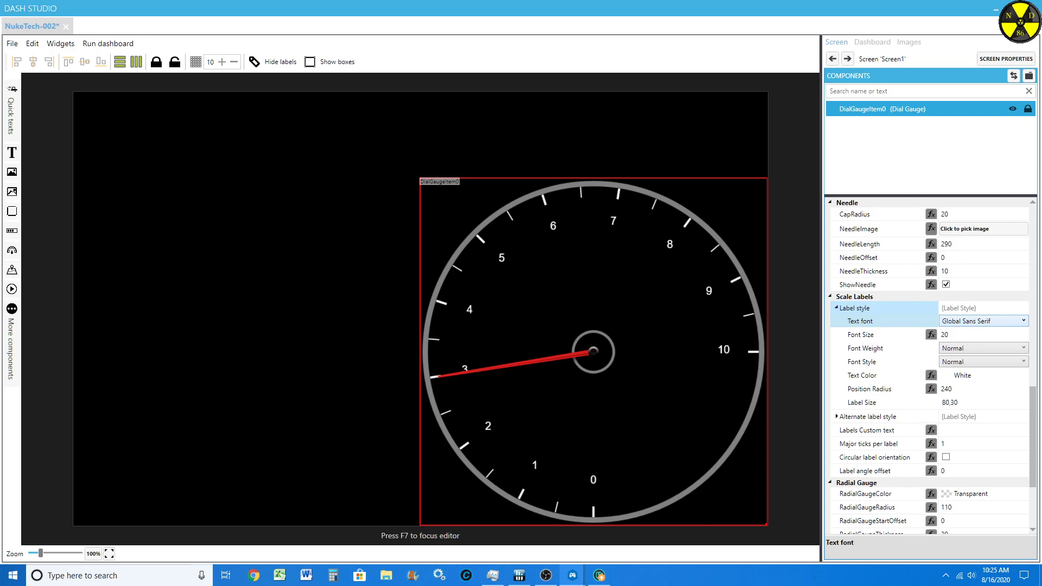
key(Down)
Step: Look further through the available label fonts and set the text font back to Segoe UI
click(983, 321)
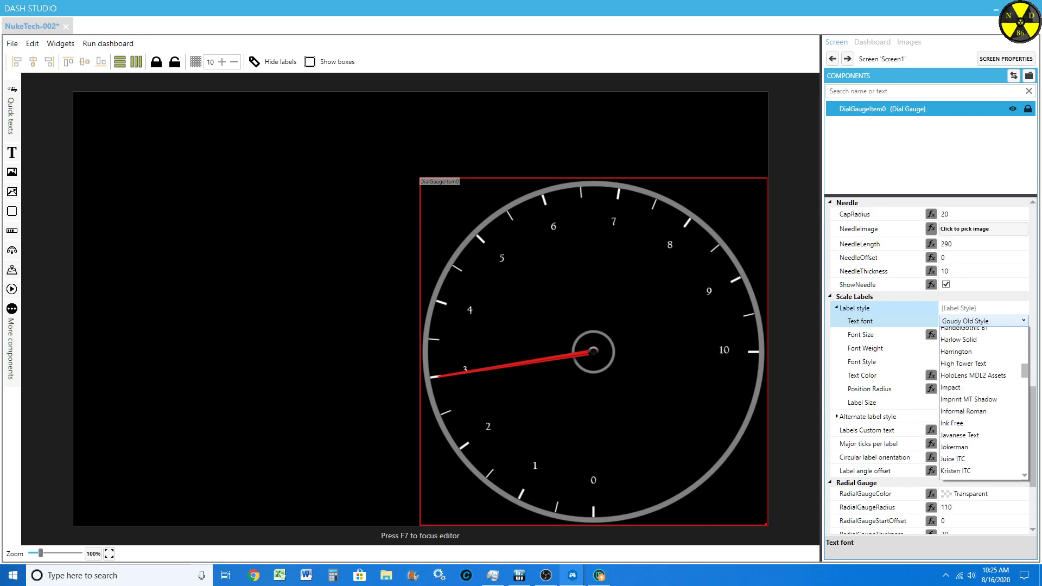
scroll(979, 417, down, 4)
scroll(979, 424, down, 20)
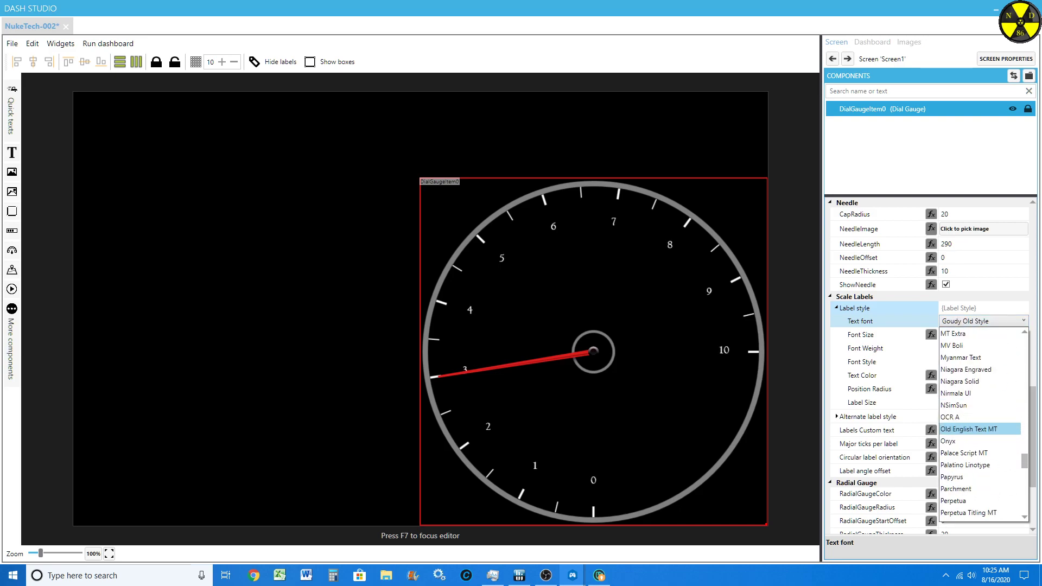
scroll(980, 429, down, 2)
scroll(980, 428, up, 12)
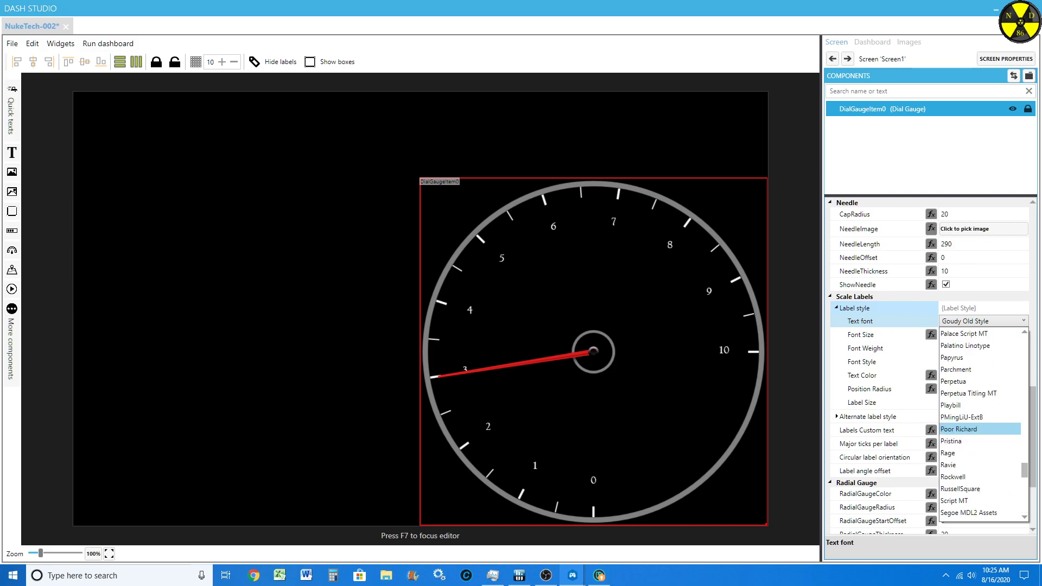
scroll(979, 429, down, 6)
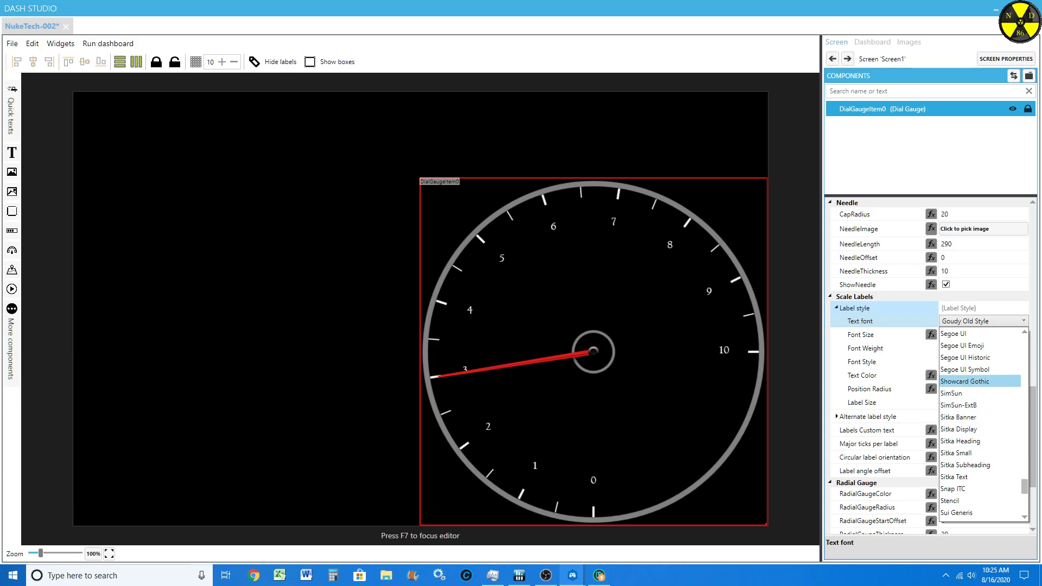
scroll(976, 392, up, 2)
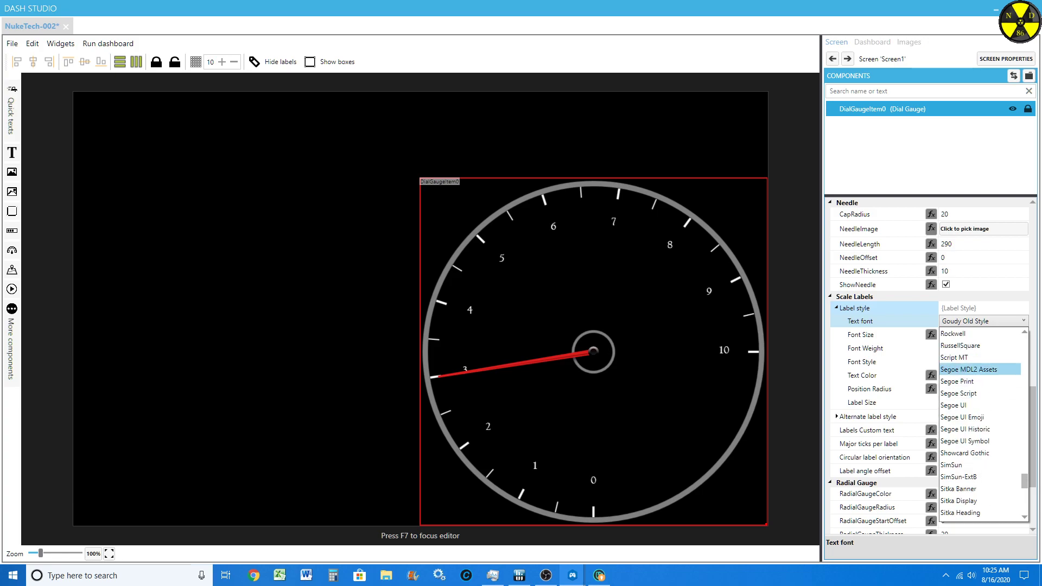
click(971, 405)
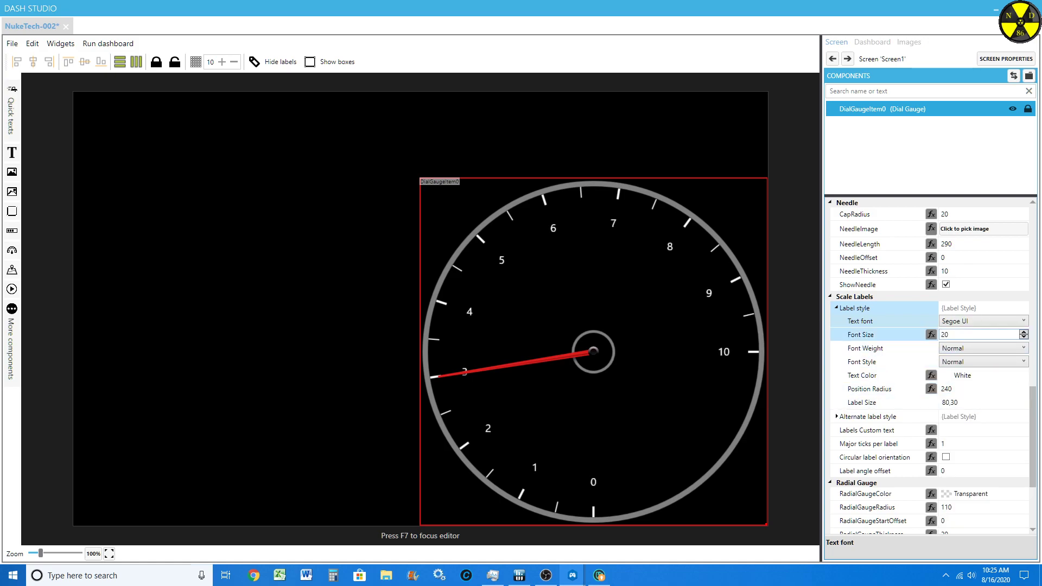
Step: Set the scale labels' Font Size to 45
click(977, 335)
scroll(976, 335, up, 20)
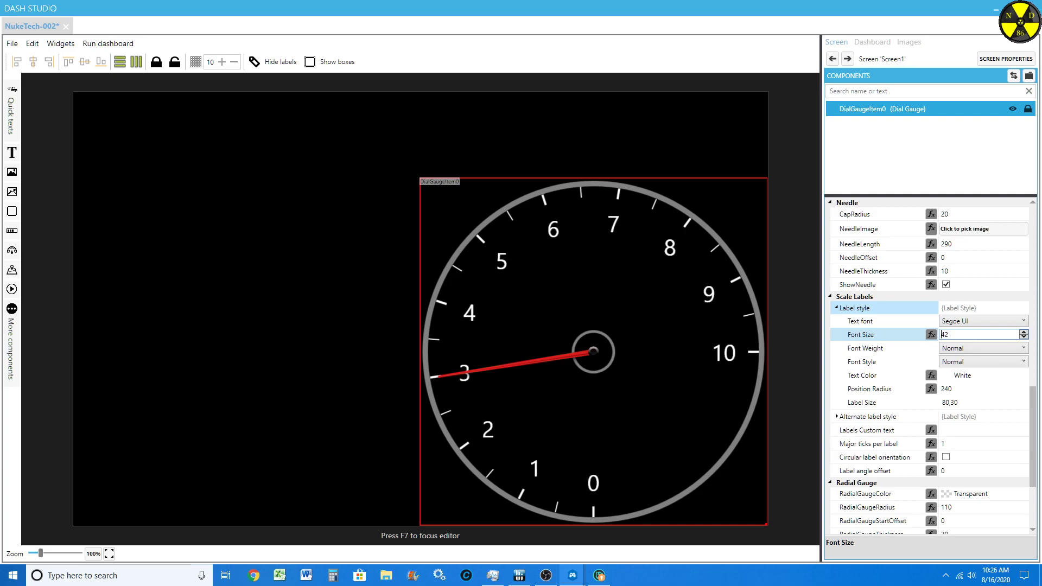
scroll(942, 335, up, 3)
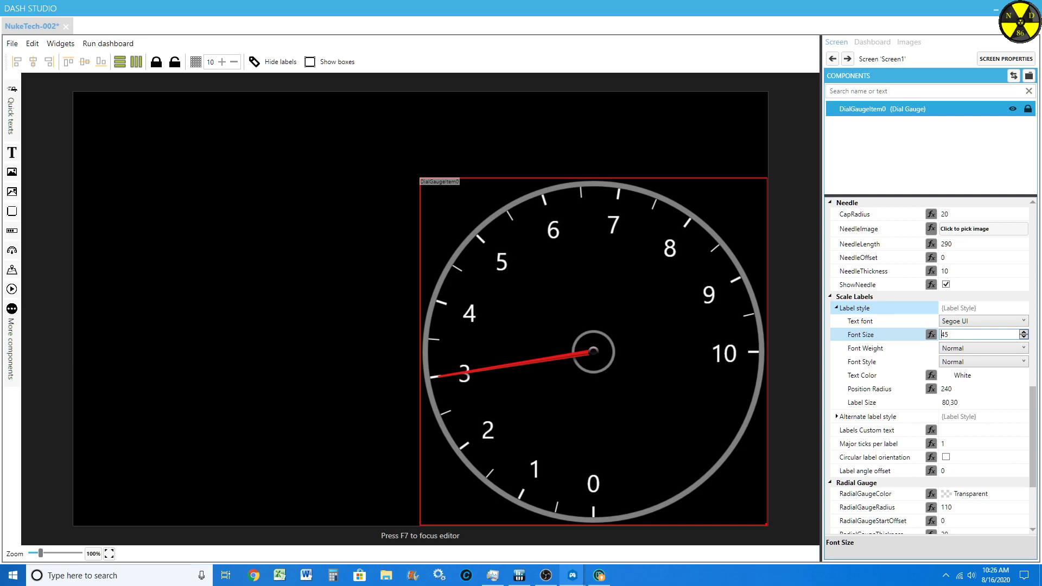
Step: Try the Segoe UI Symbol and SimSun fonts on the scale labels
click(982, 321)
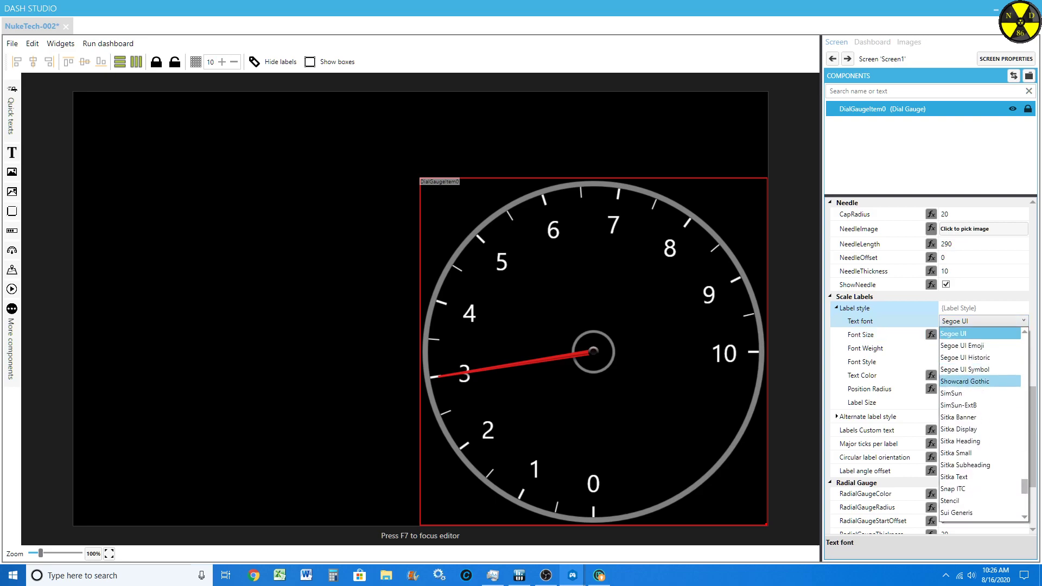
click(964, 381)
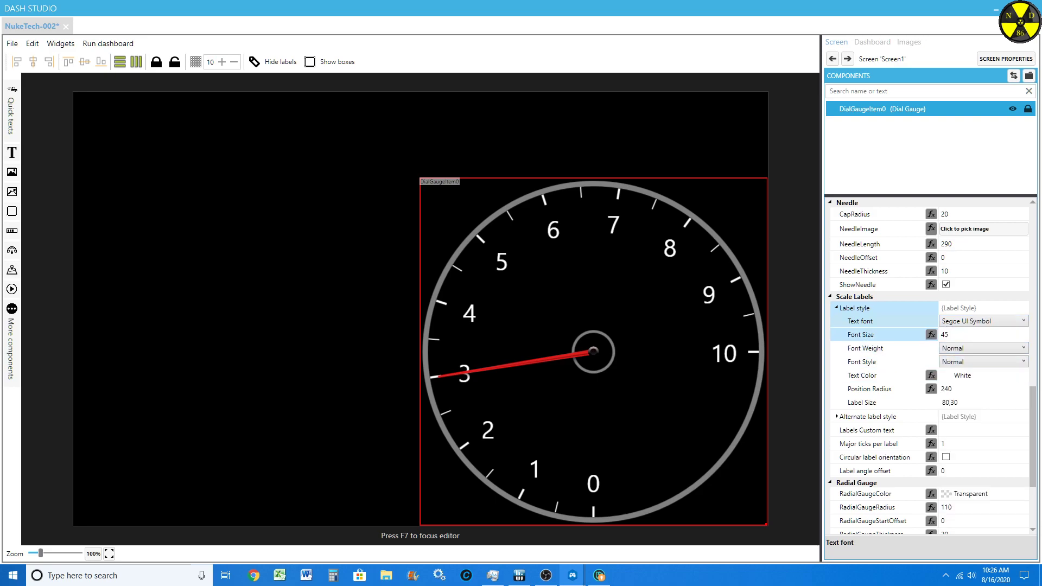
scroll(978, 320, down, 1)
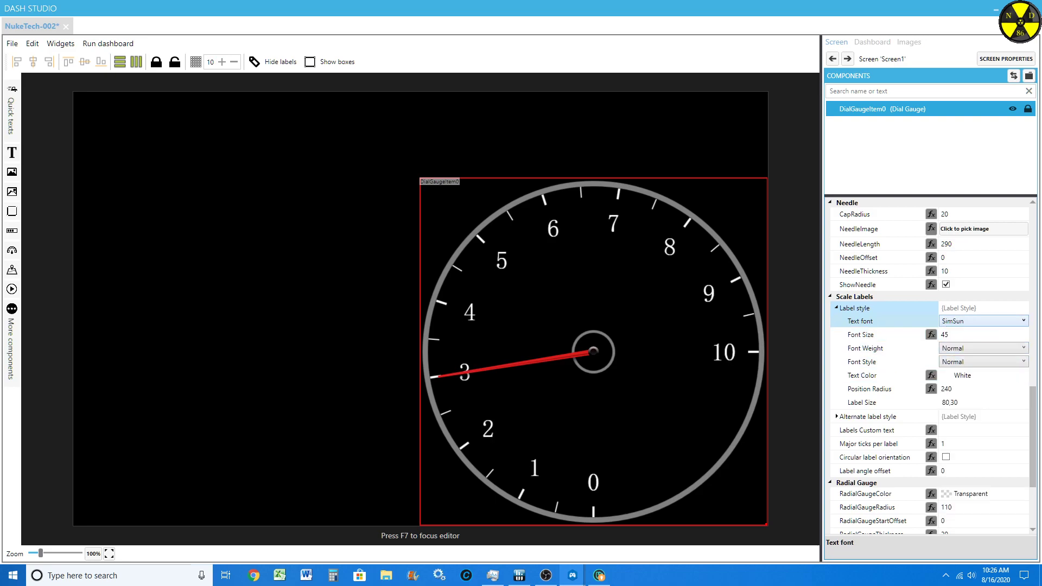
click(978, 321)
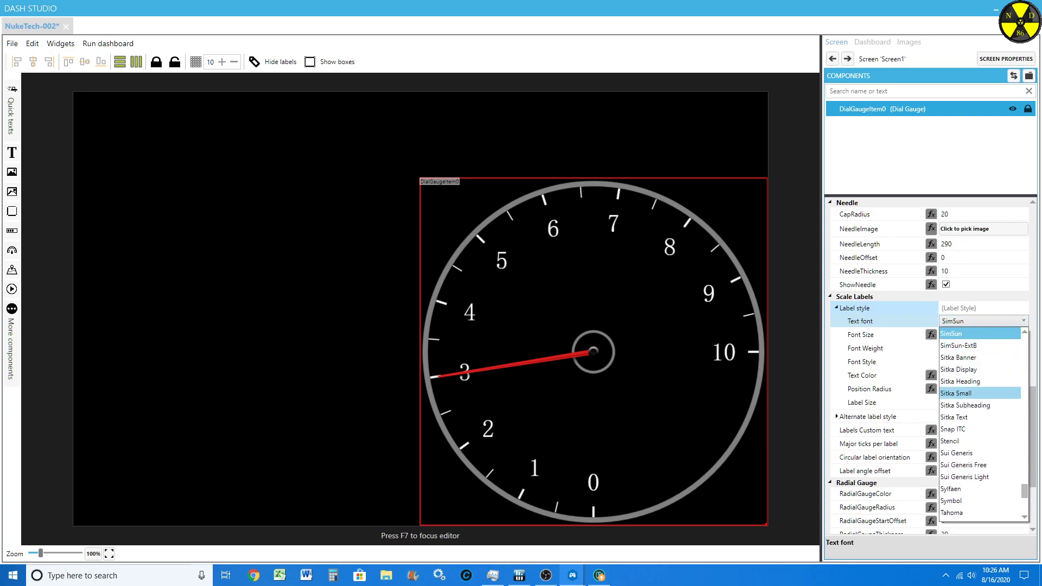
scroll(977, 405, down, 1)
scroll(977, 405, up, 1)
click(974, 345)
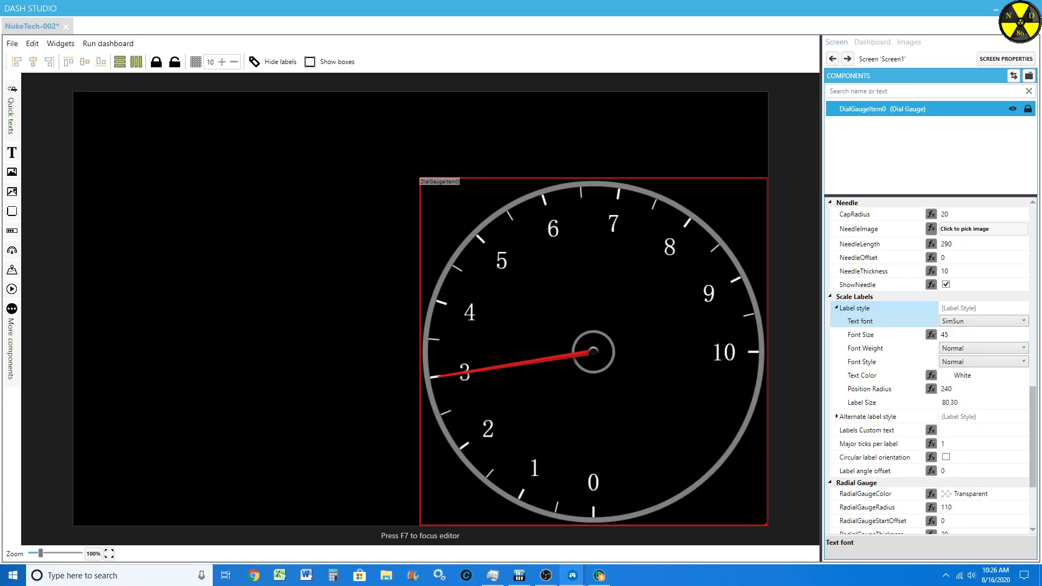
Step: Try the Sui Generis Light and Sui Generis Free fonts on the scale labels
click(981, 321)
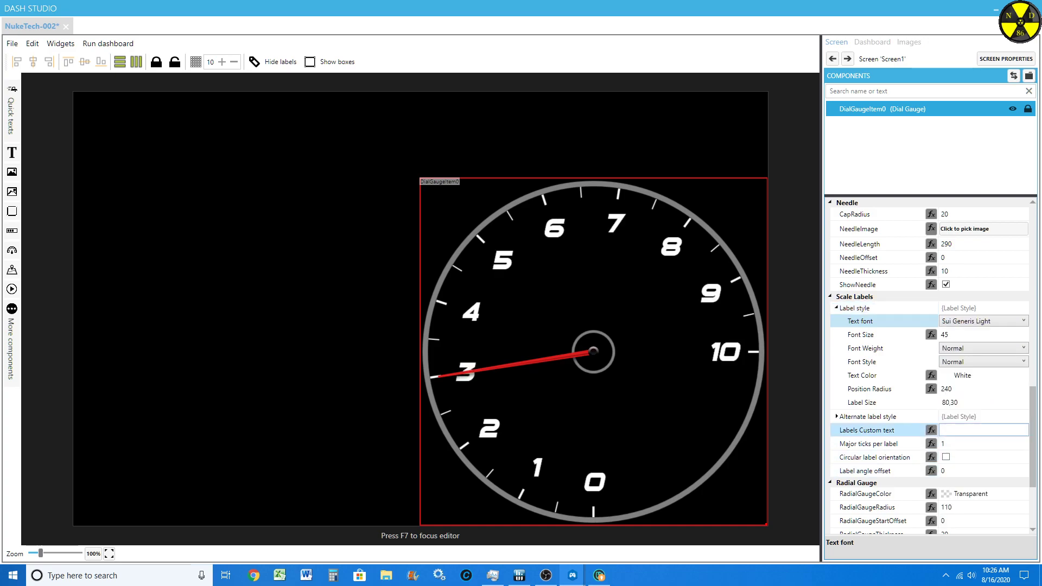
click(982, 320)
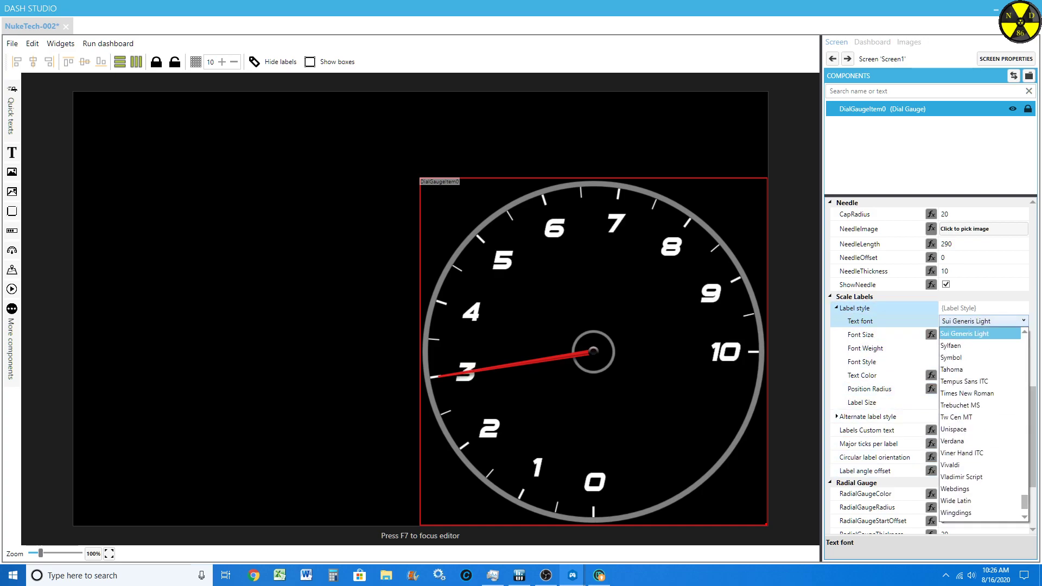
scroll(980, 410, up, 2)
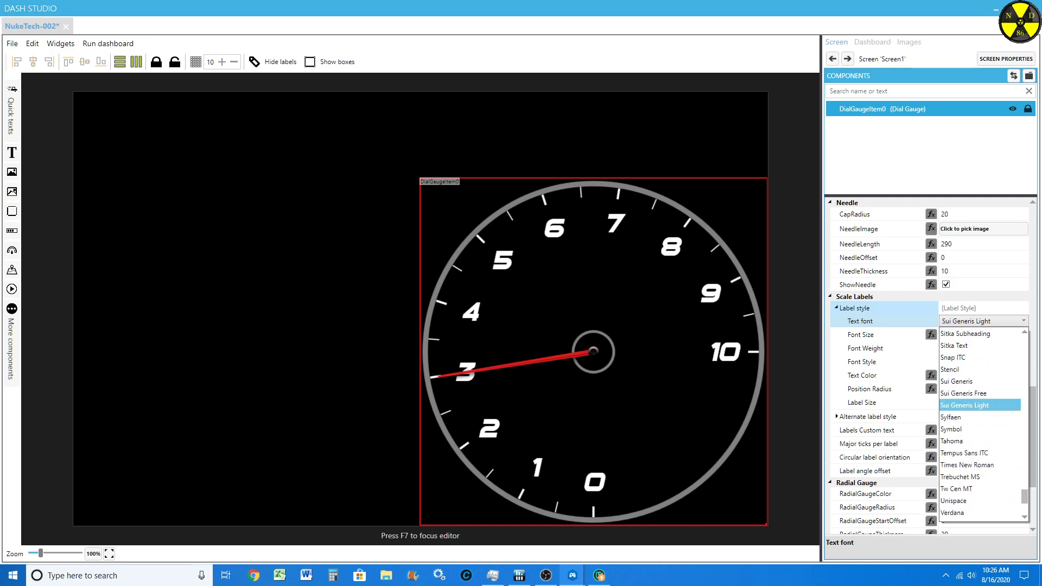
click(980, 393)
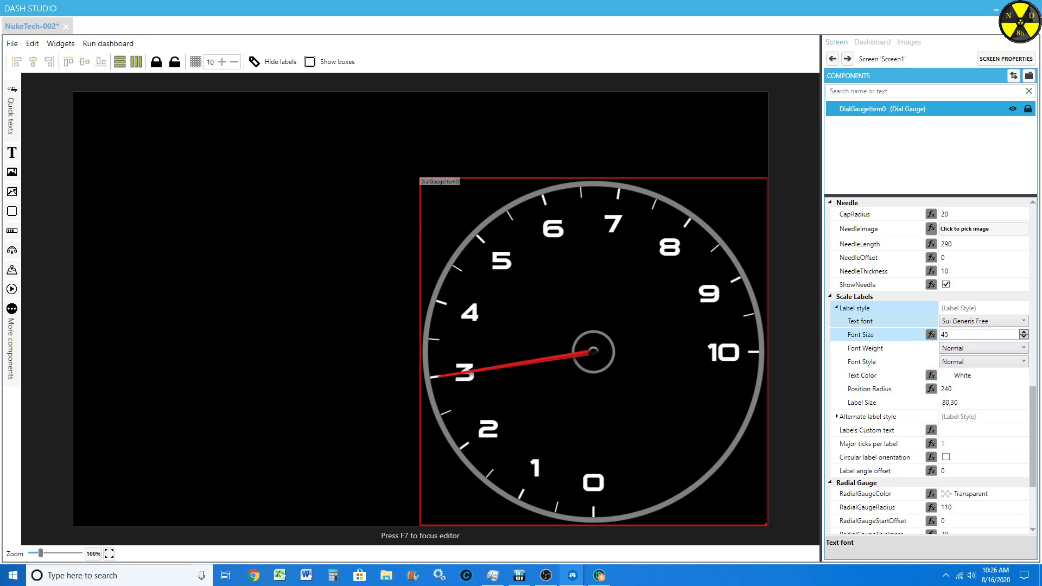
Step: Set the scale labels' text font to Sui Generis
click(982, 320)
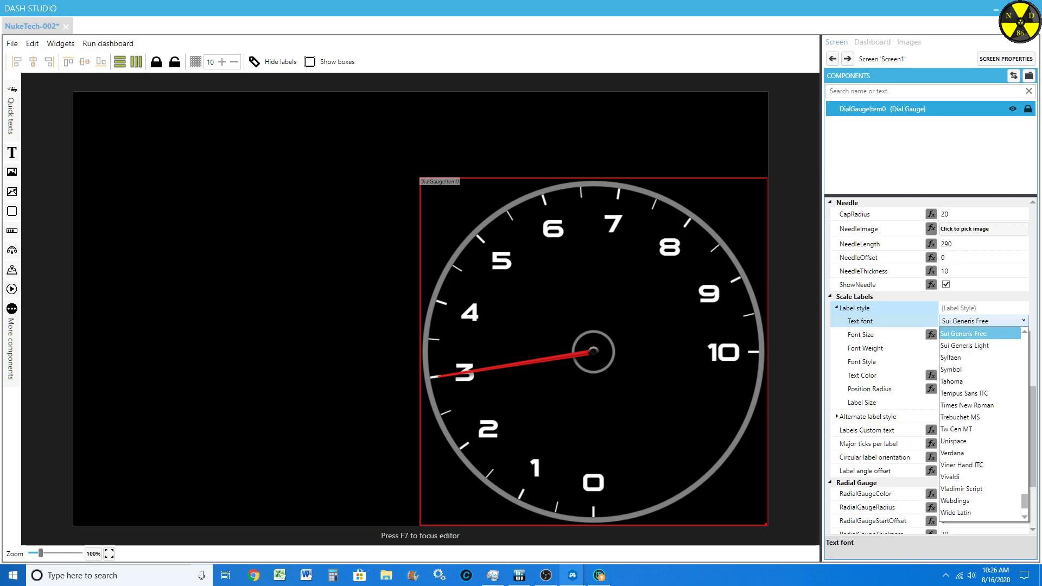
scroll(976, 357, up, 1)
click(956, 356)
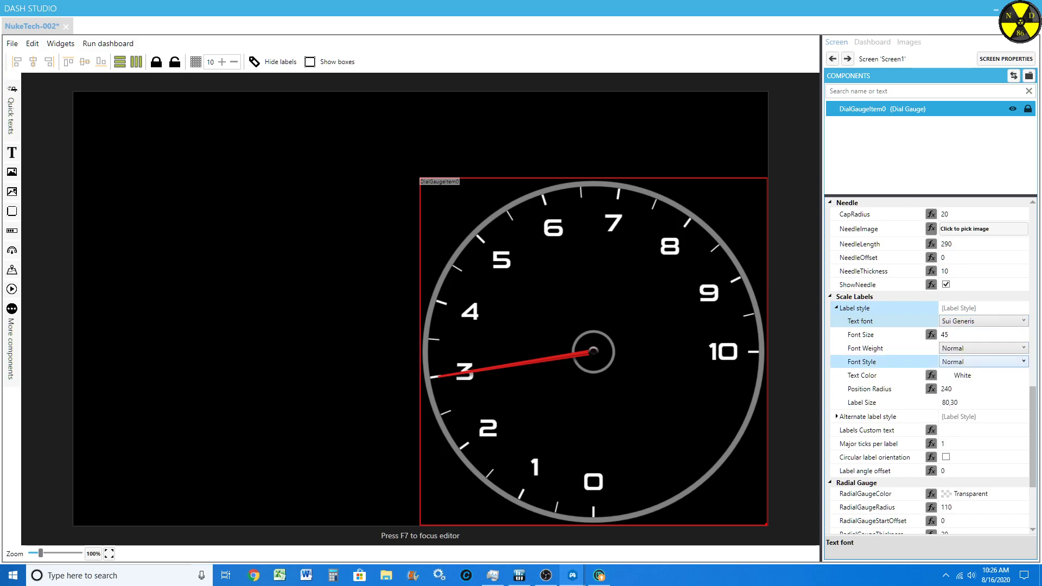
Step: Set the scale labels' text font to Sui Generis Light
click(982, 321)
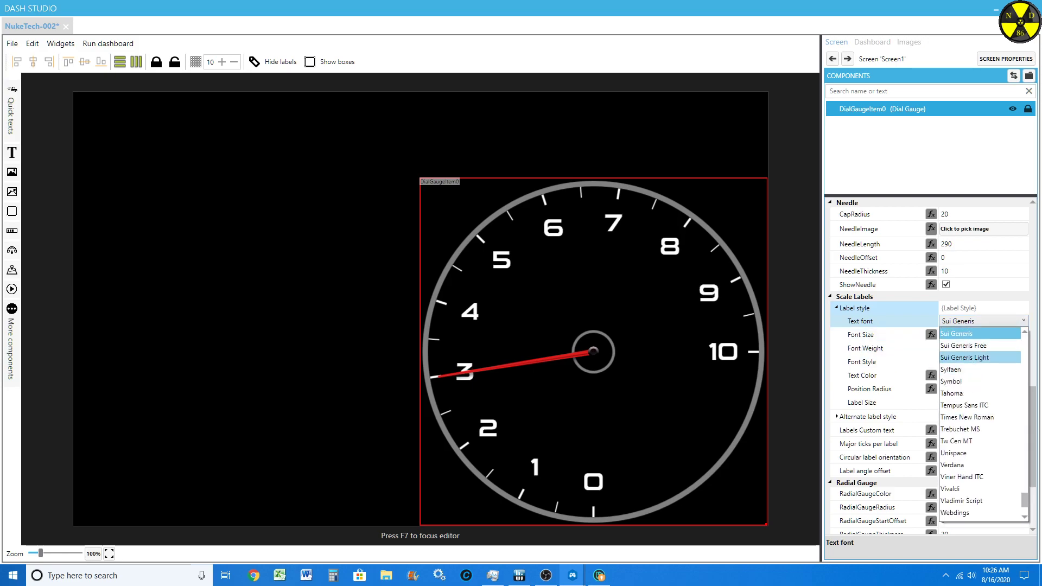
click(963, 357)
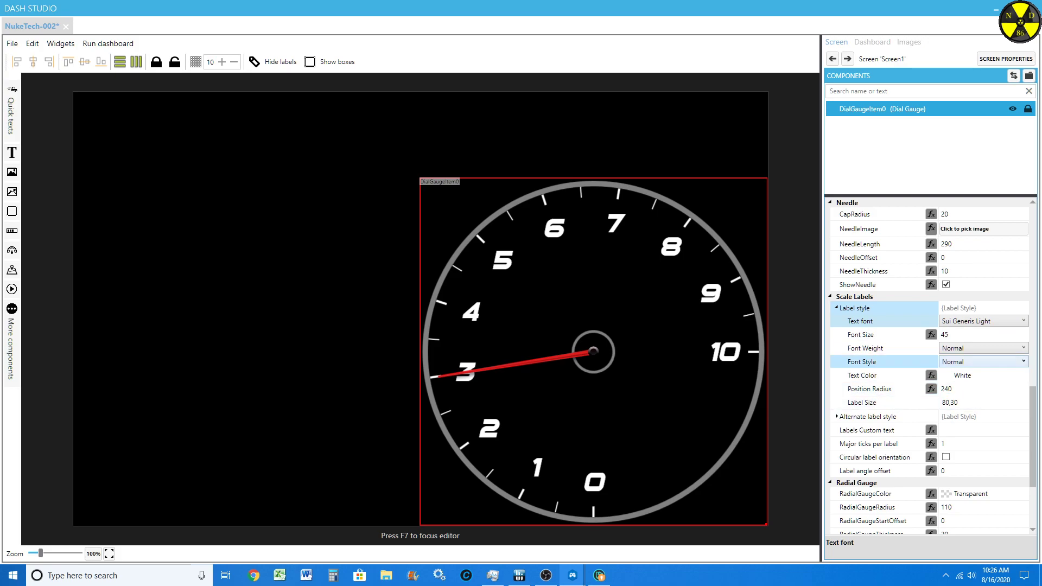
Step: Try the Light and Black font weights on the scale labels, and return the weight to Normal
click(982, 348)
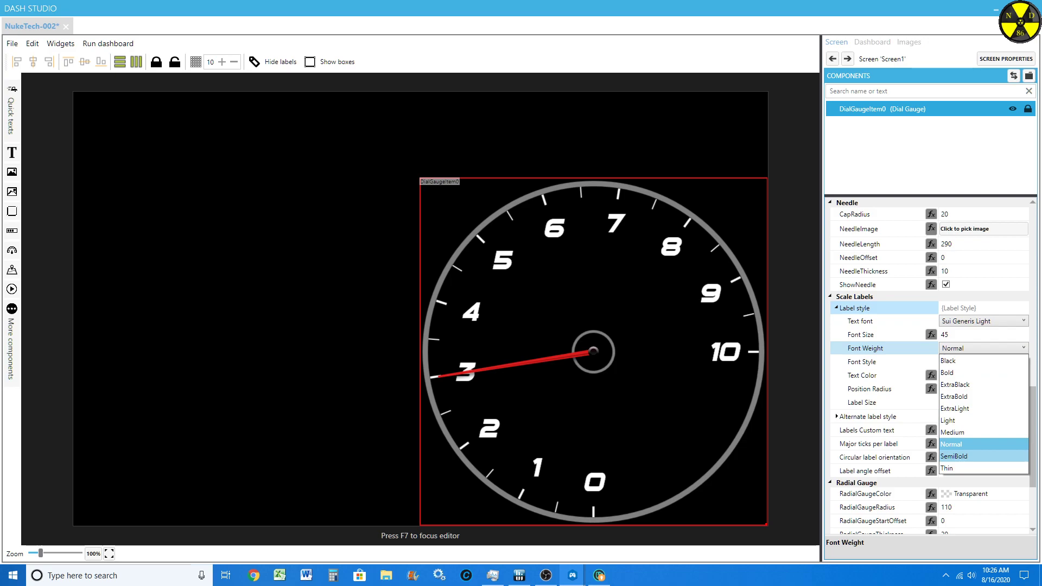
click(966, 420)
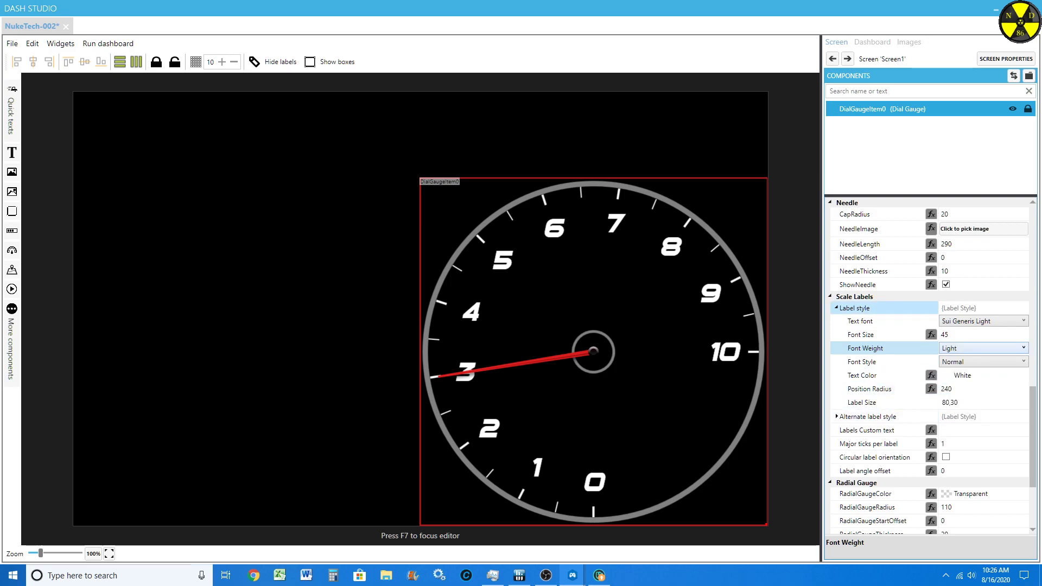
click(982, 348)
click(965, 360)
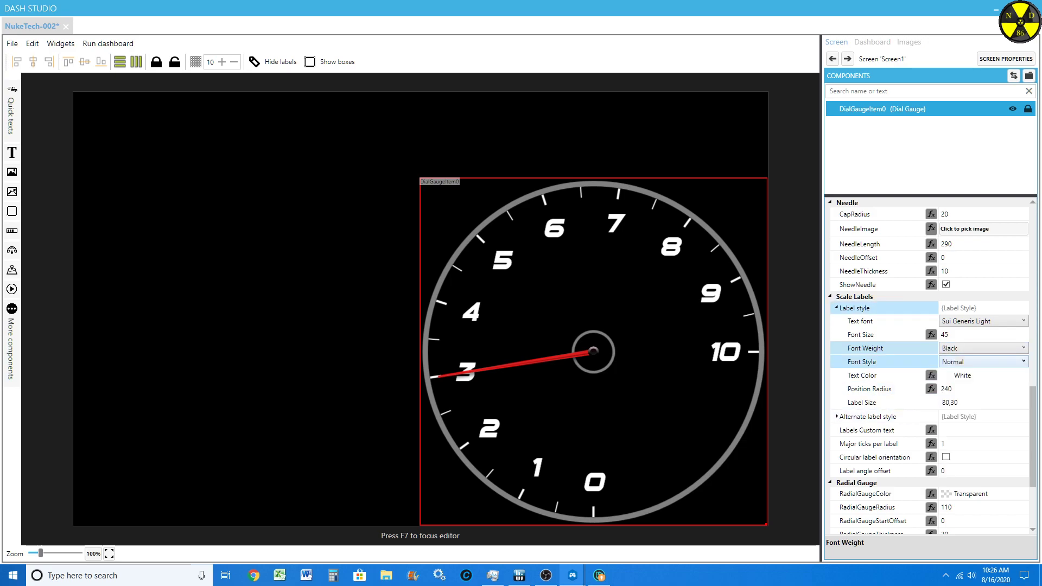
click(982, 347)
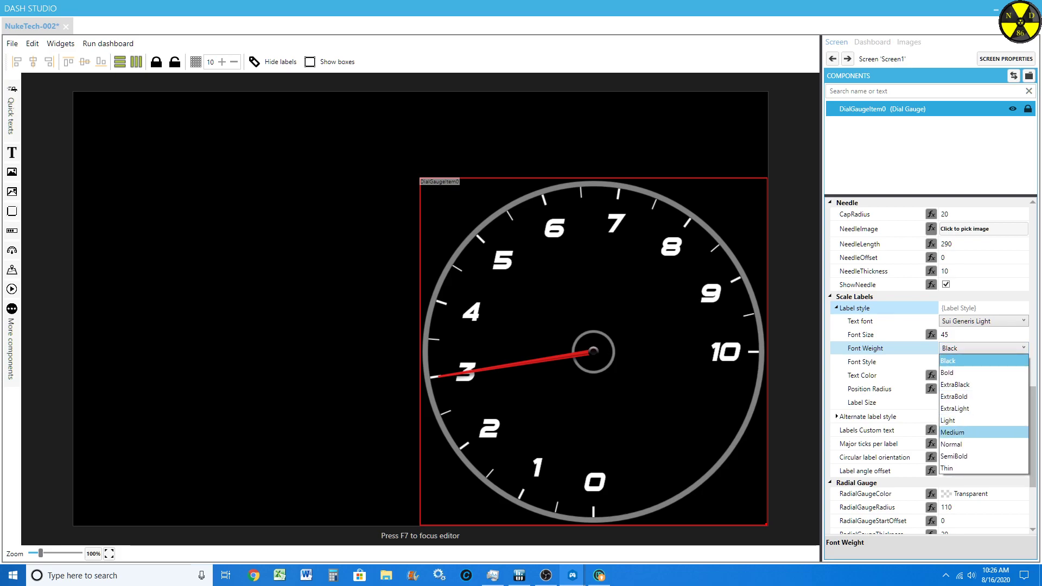
click(983, 444)
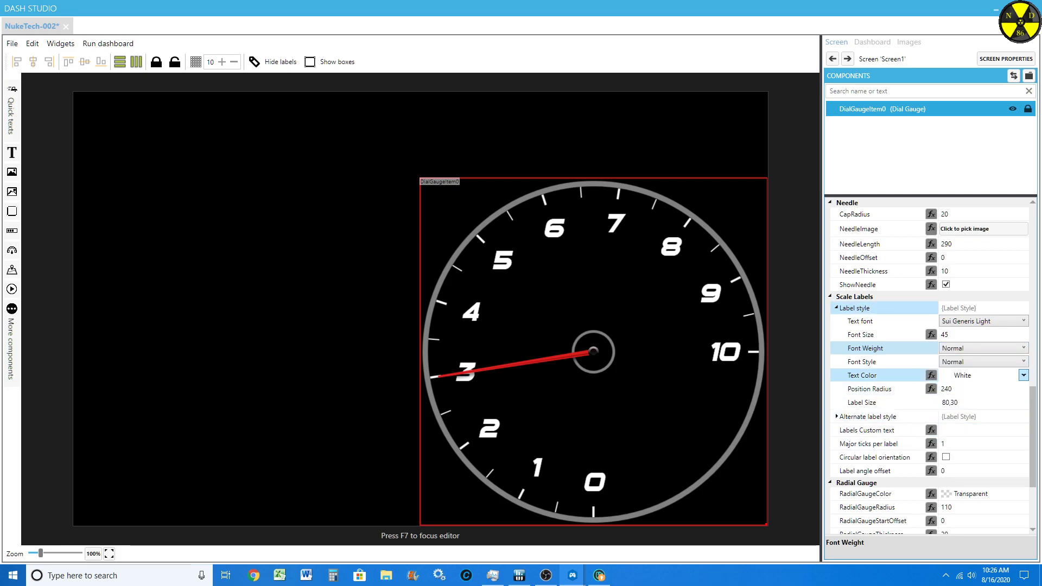
Step: Go through the scale labels' Font Style options and keep Normal
click(982, 361)
click(976, 374)
click(982, 362)
click(976, 381)
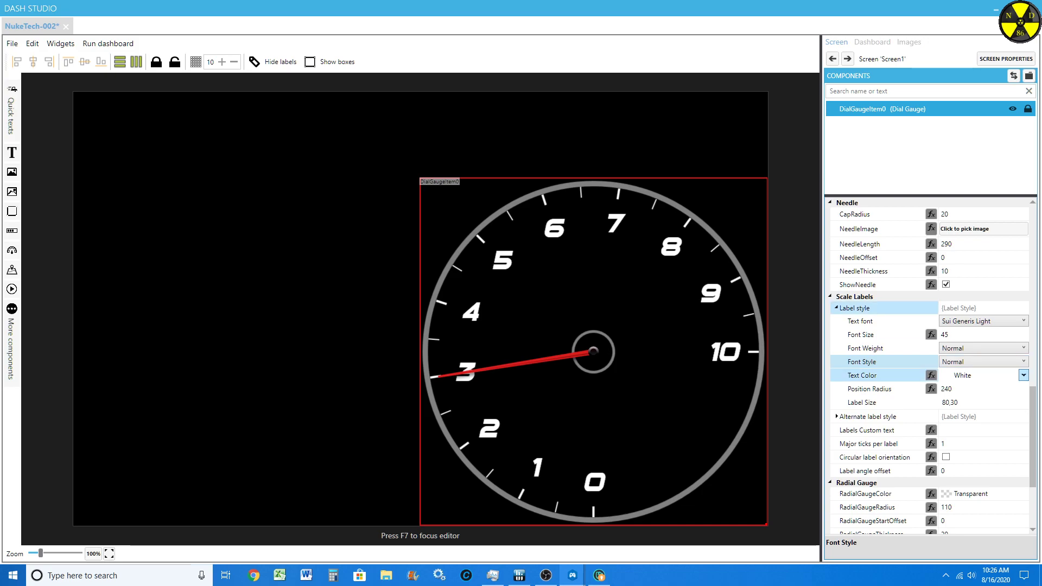
Step: Try Tomato, DeepSkyBlue and Plum as the scale labels' text color
click(1024, 375)
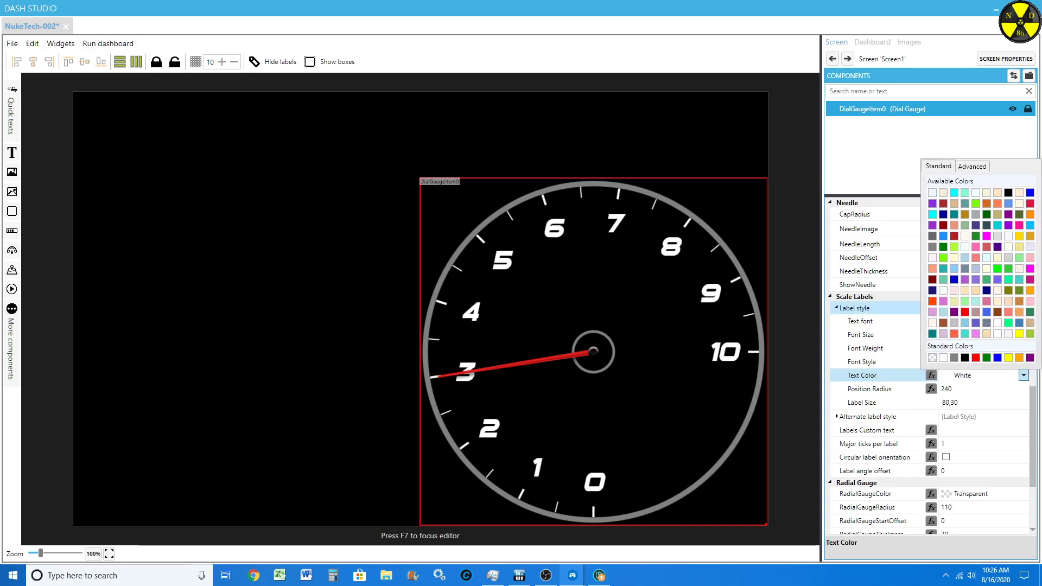
click(954, 334)
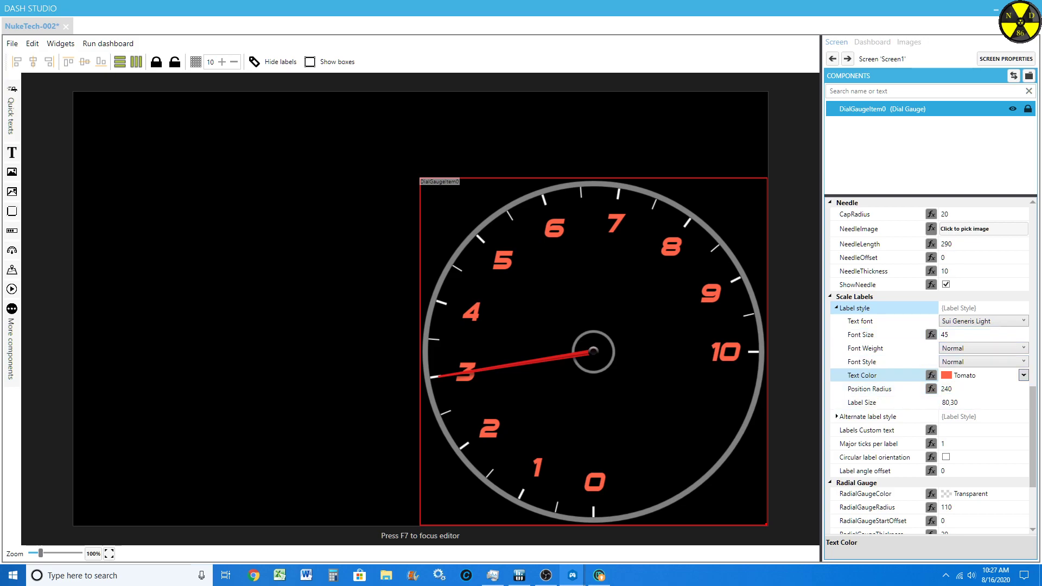
click(1023, 375)
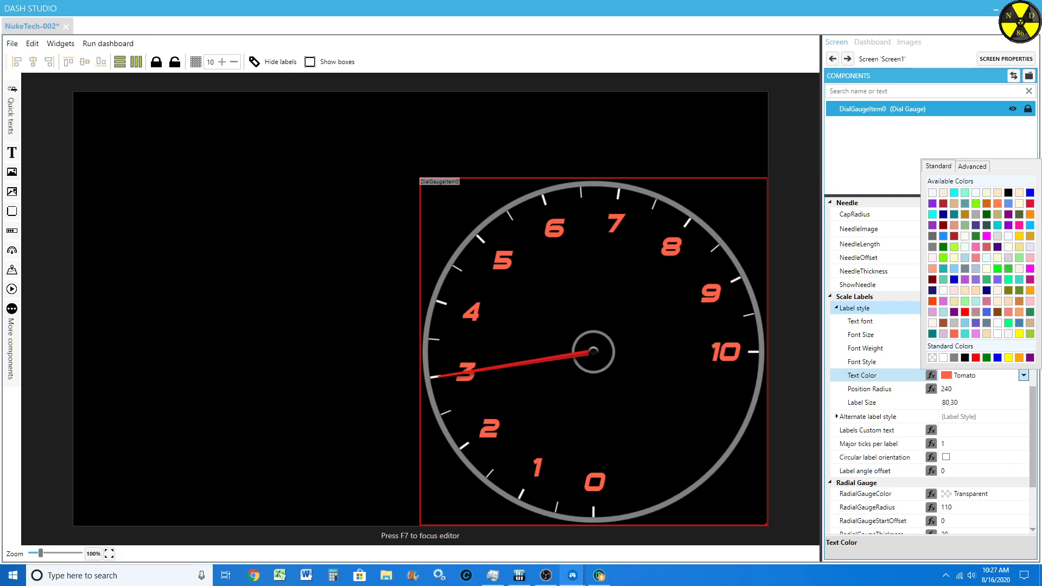
click(1029, 224)
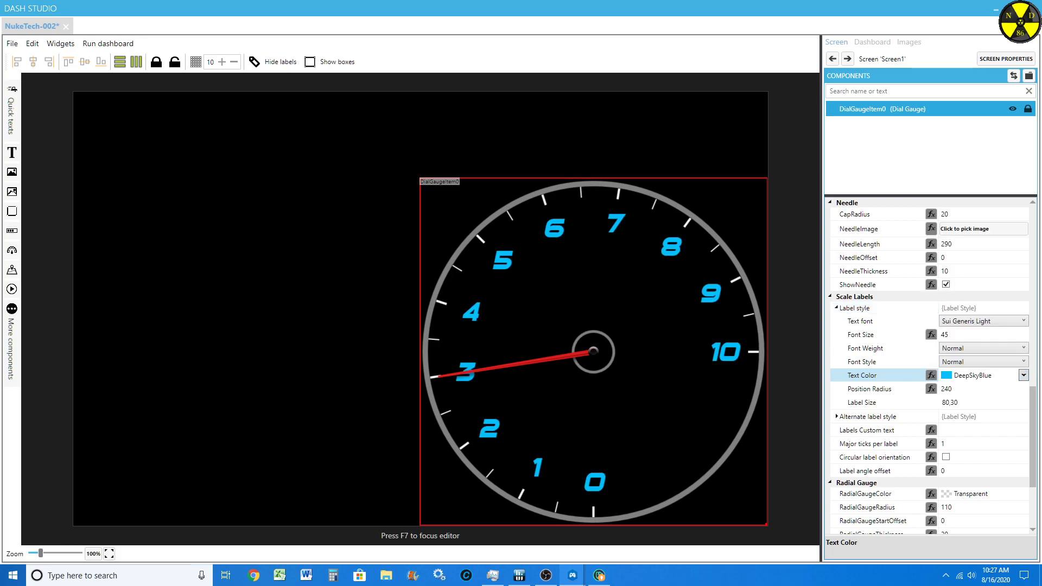
click(1022, 361)
click(1021, 362)
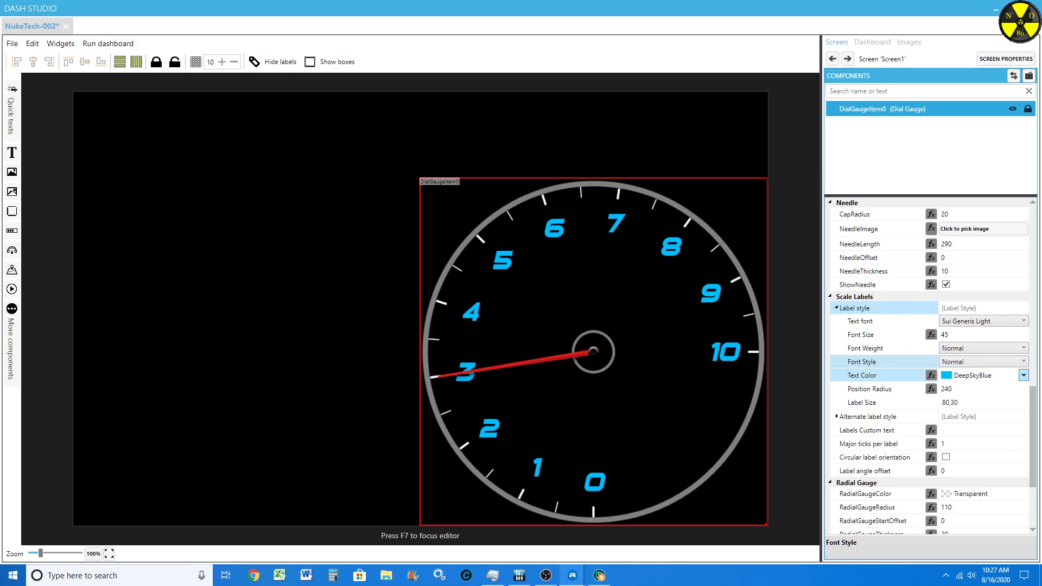
click(1022, 375)
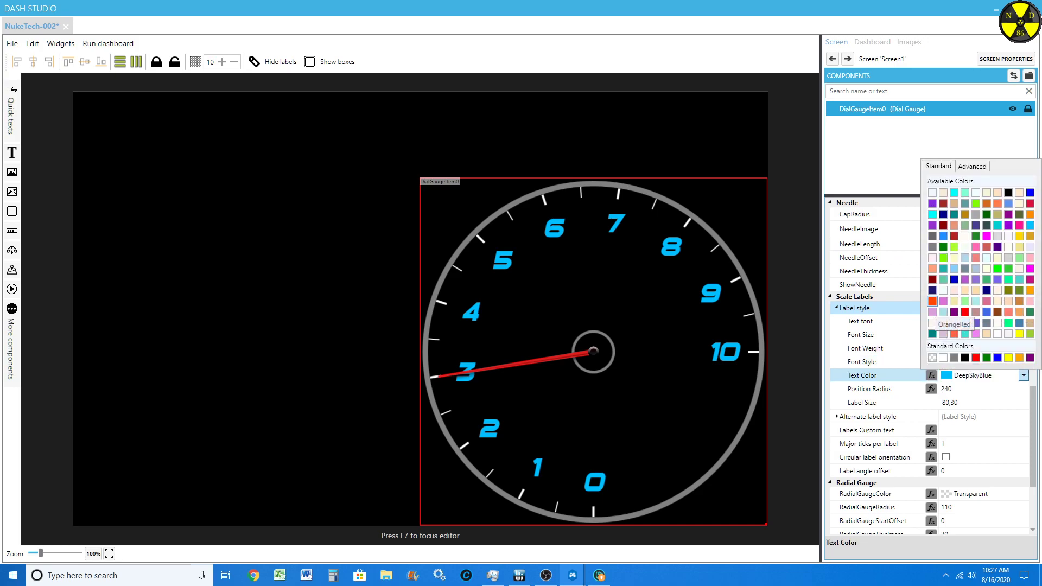
click(932, 311)
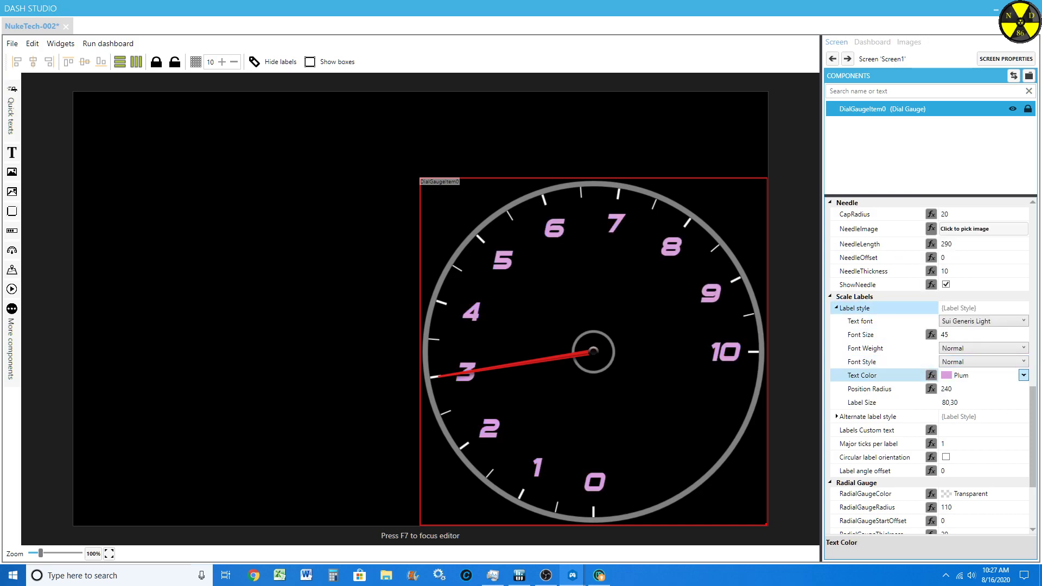
Step: Try Yellow and Gray as the scale labels' text color, and return it to White
click(1023, 375)
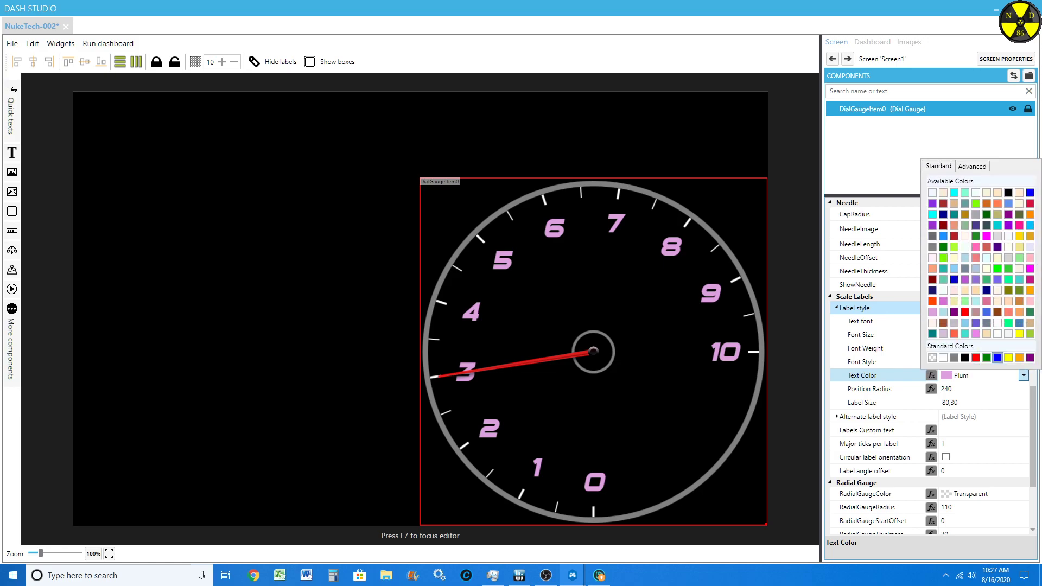
click(1008, 357)
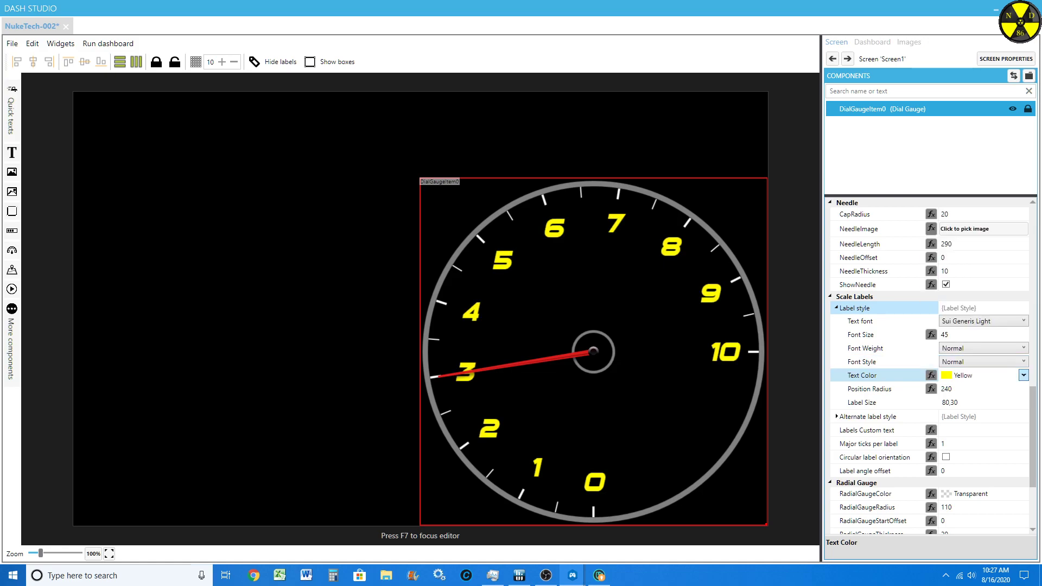
click(1022, 375)
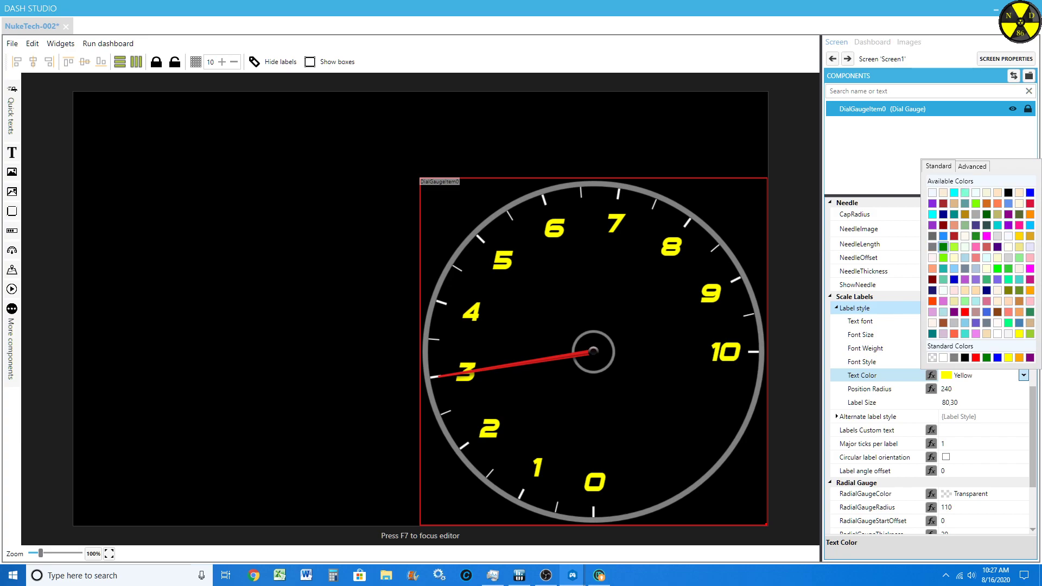
click(954, 357)
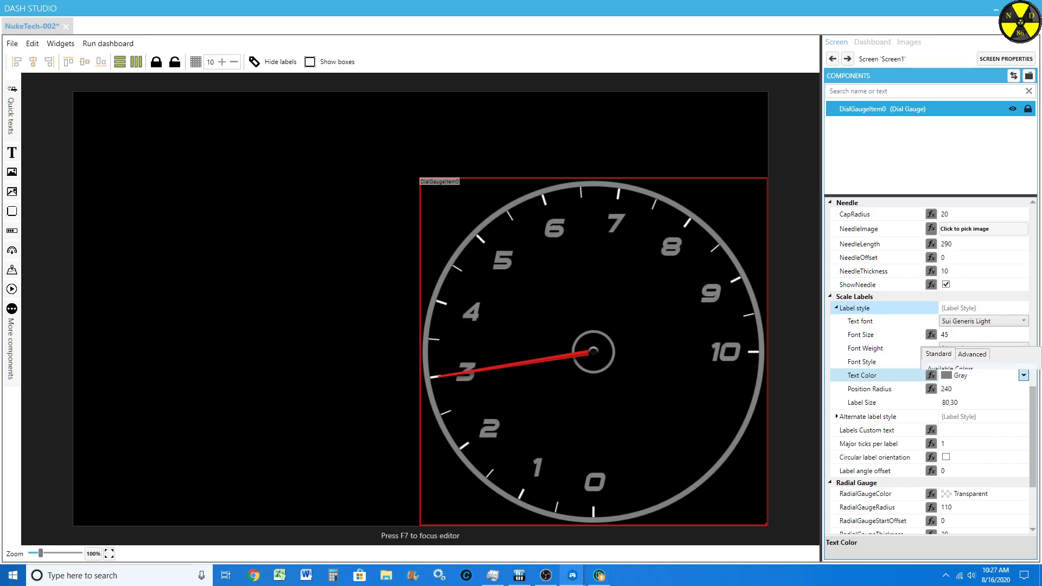
click(1023, 375)
click(943, 357)
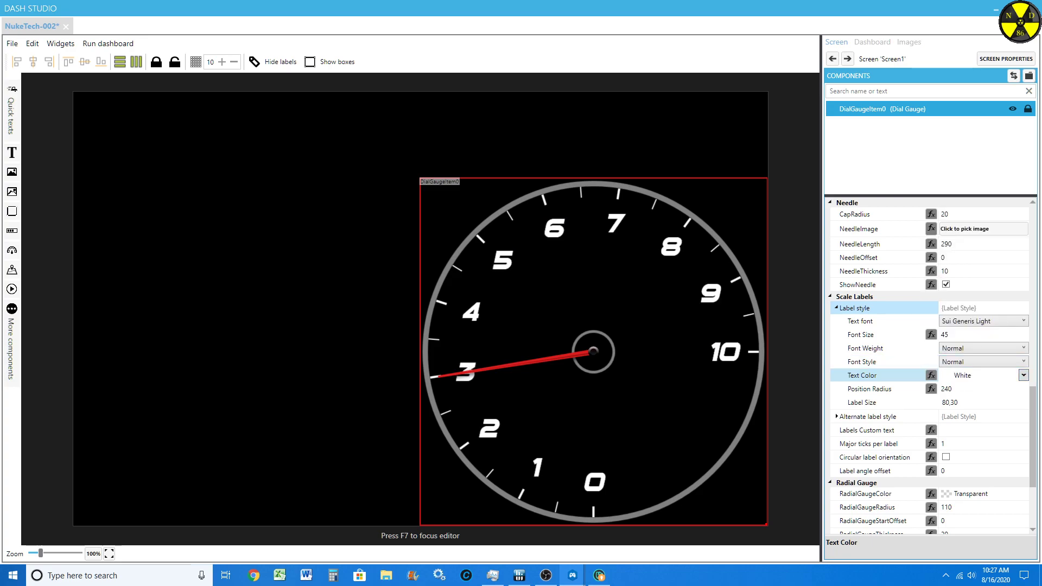
Step: Try 2 major ticks per label on the gauge scale, and return the value to 1
scroll(878, 428, down, 2)
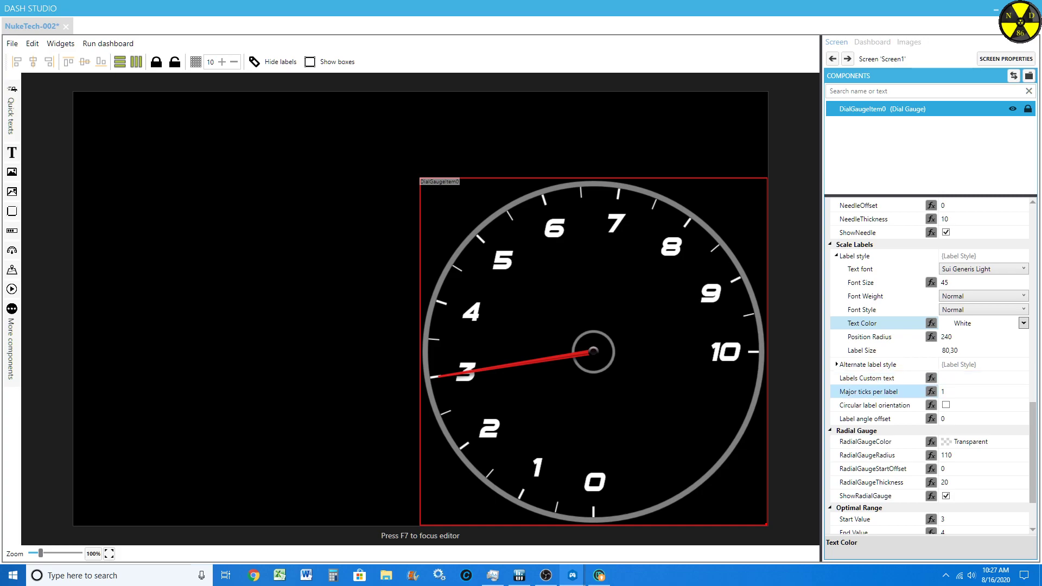
click(1023, 389)
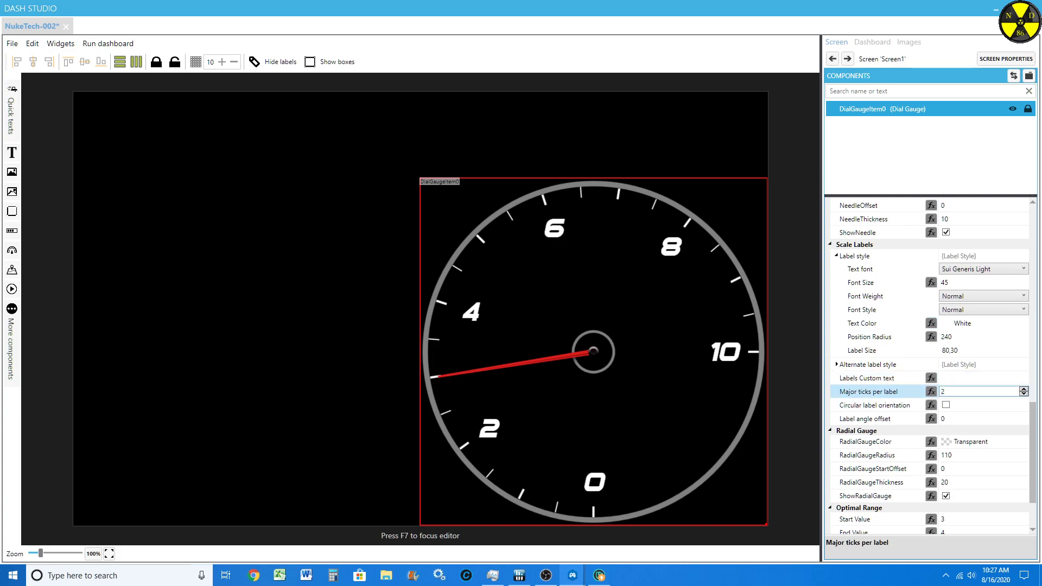
click(1023, 394)
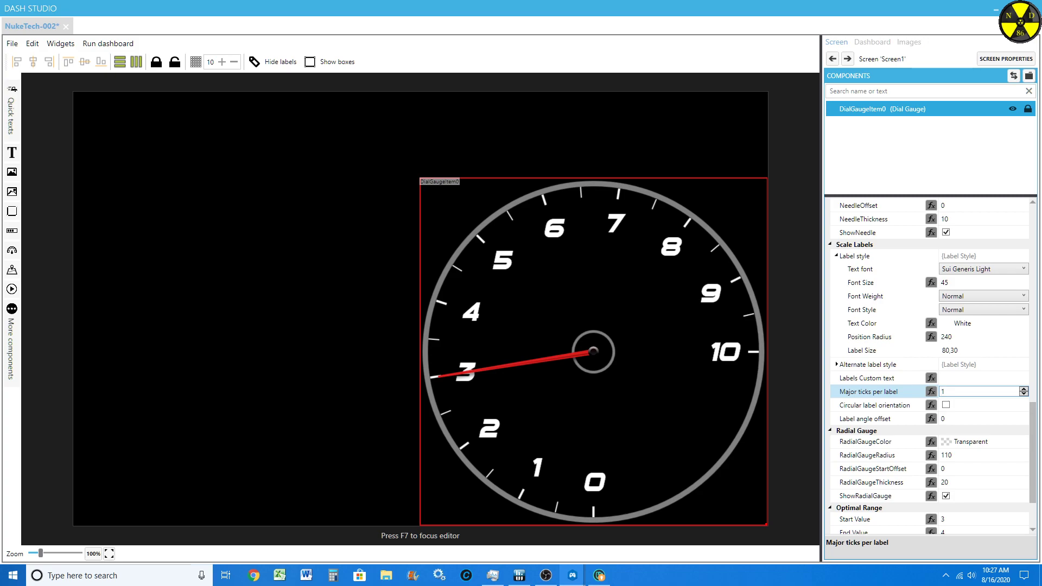
click(1024, 389)
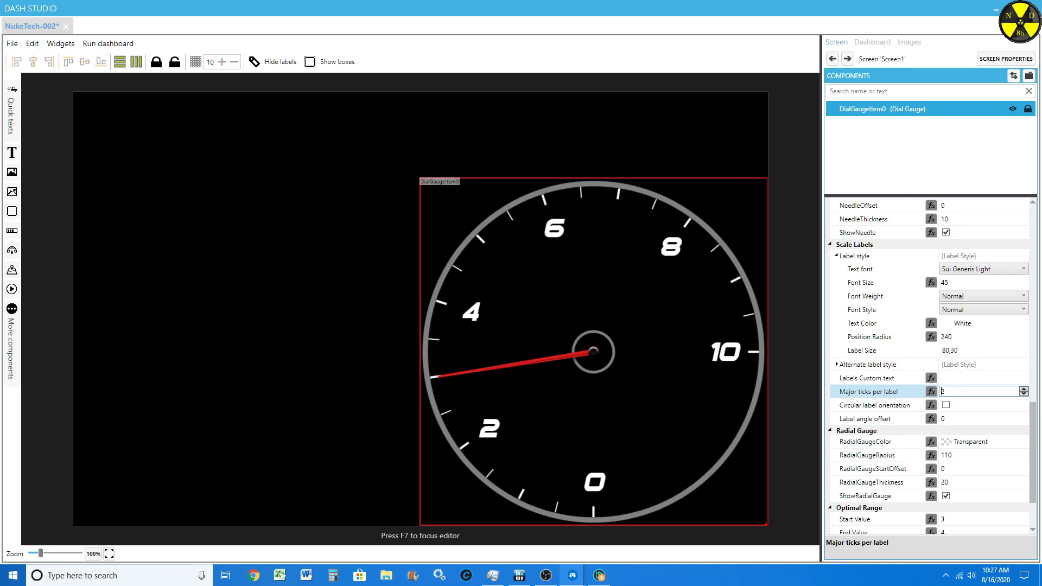
click(1023, 394)
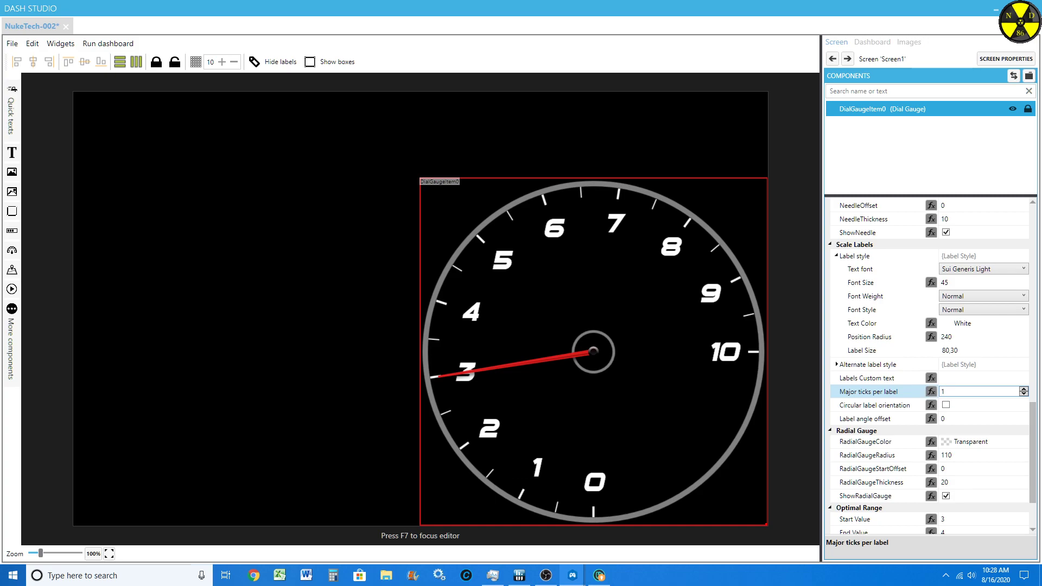
Step: Try circular label orientation and switch it off, and try a label angle offset of -4 before restoring 0
click(946, 404)
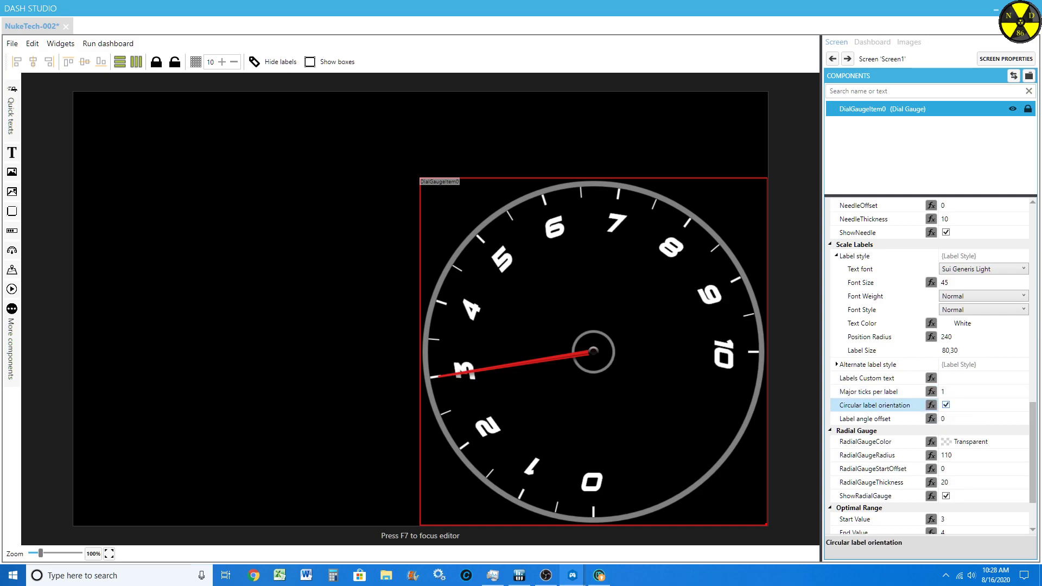
click(946, 405)
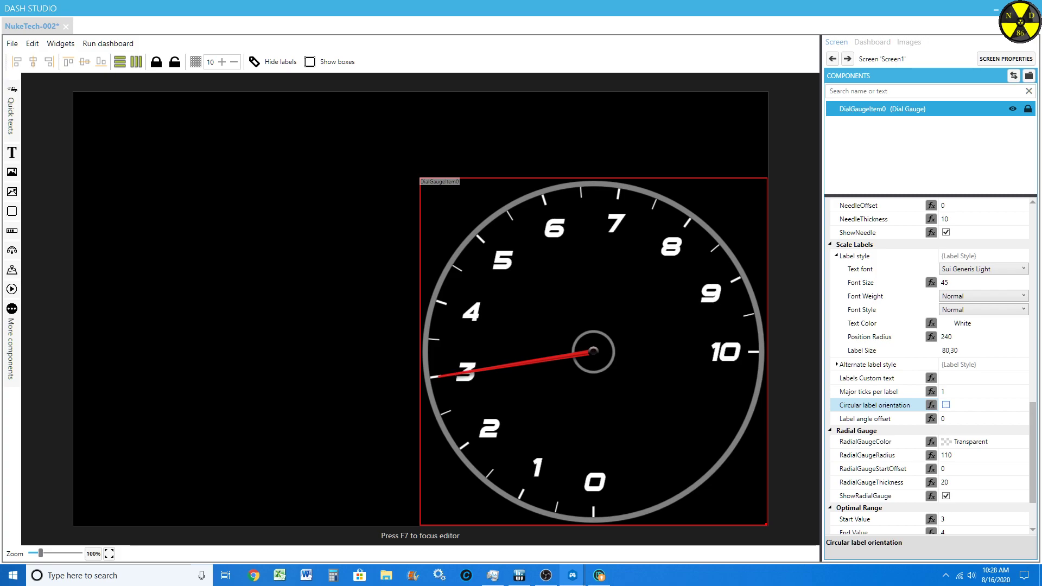
click(956, 419)
scroll(956, 419, down, 4)
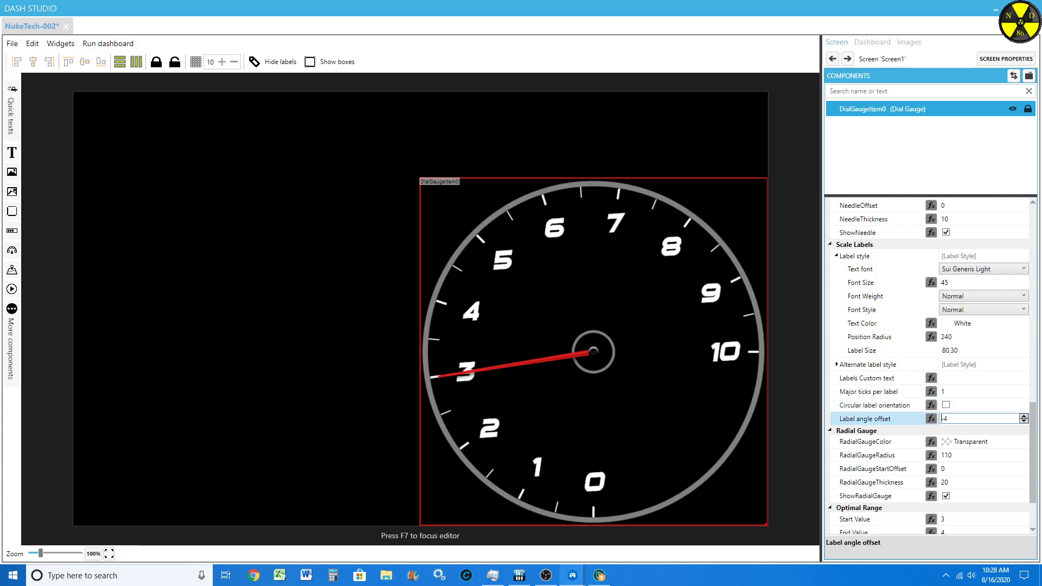
scroll(956, 419, up, 4)
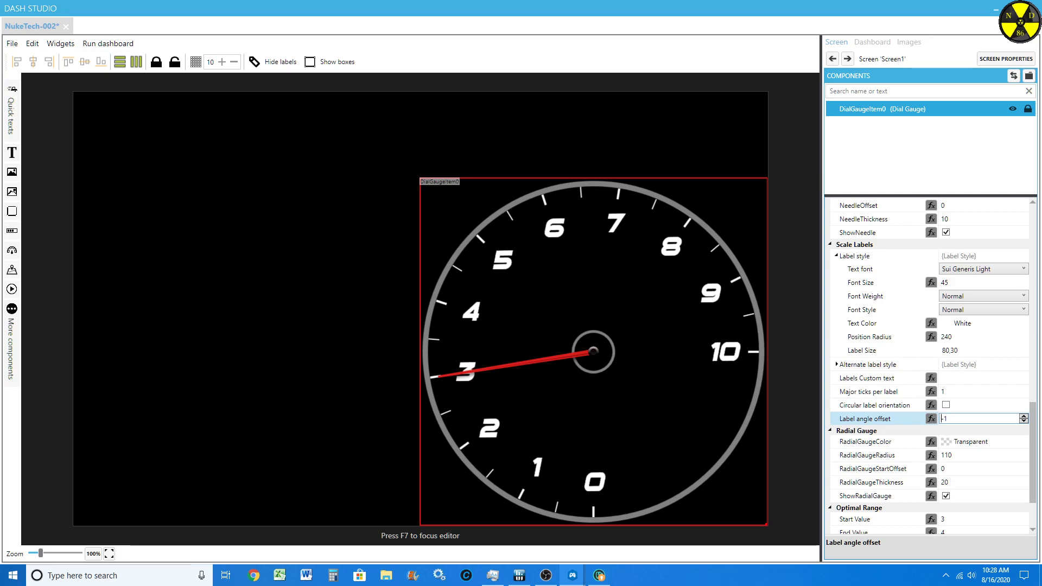
scroll(879, 474, down, 3)
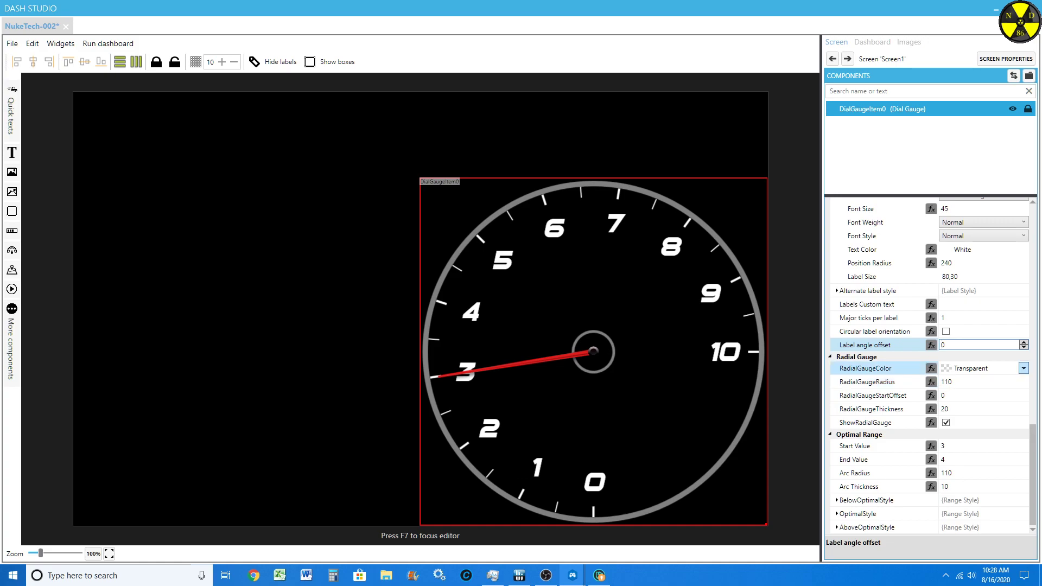
Step: Color the gauge's radial arc Yellow and enlarge its radius to 286 so it reaches the tick ring
click(1023, 368)
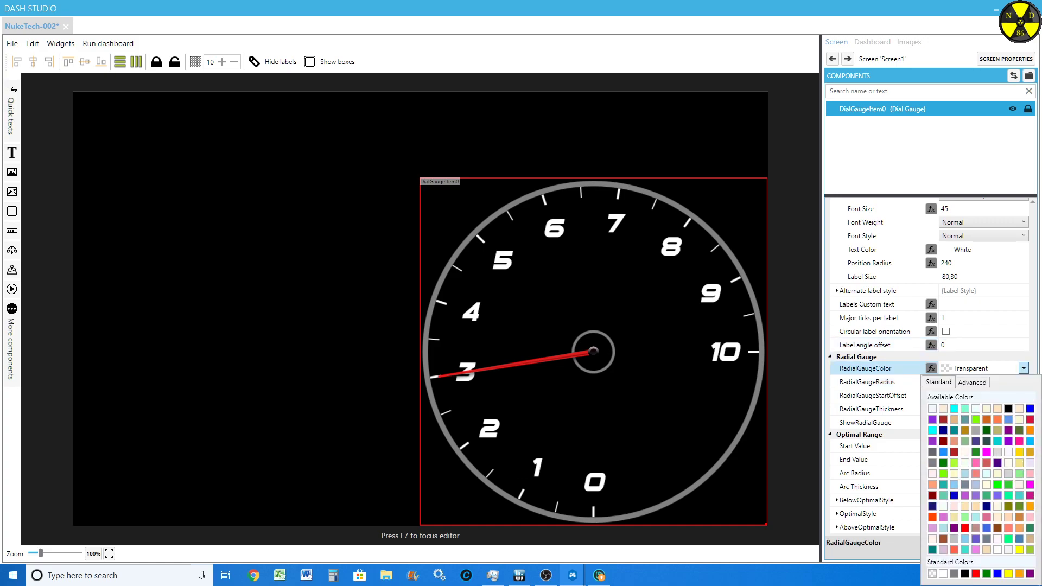
click(1007, 573)
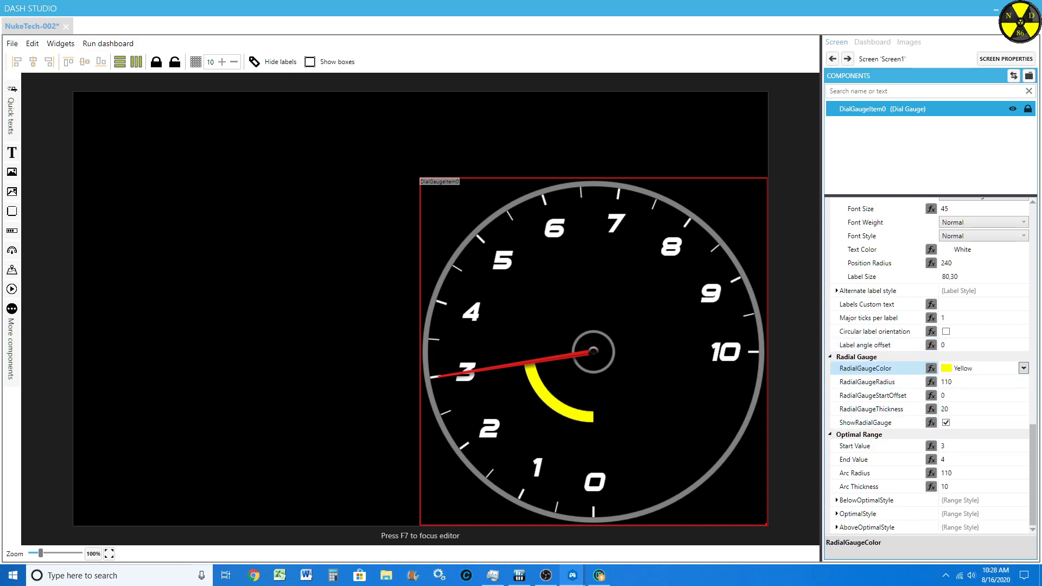
click(976, 382)
scroll(976, 382, up, 17)
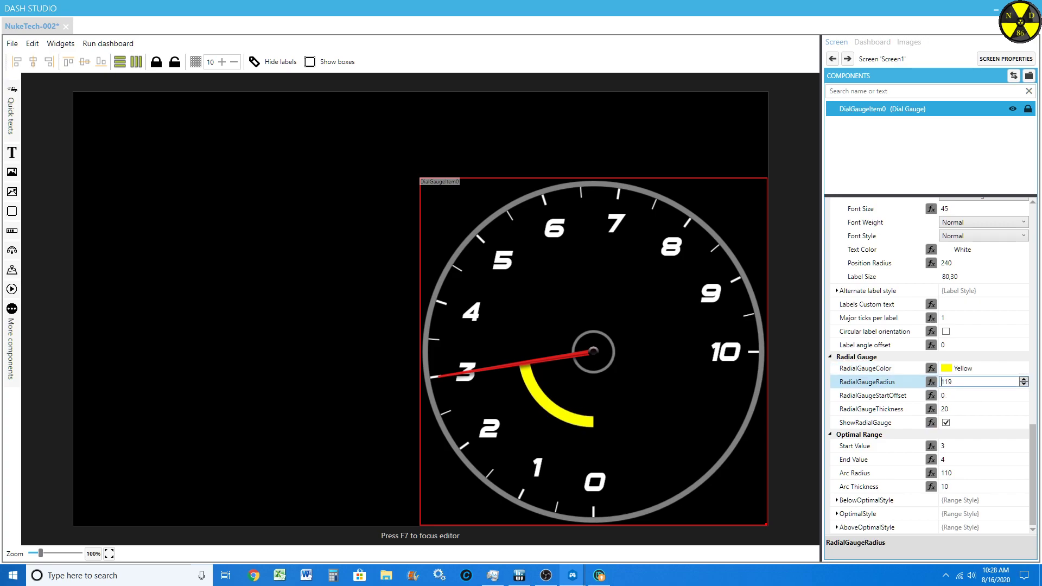
scroll(977, 382, up, 20)
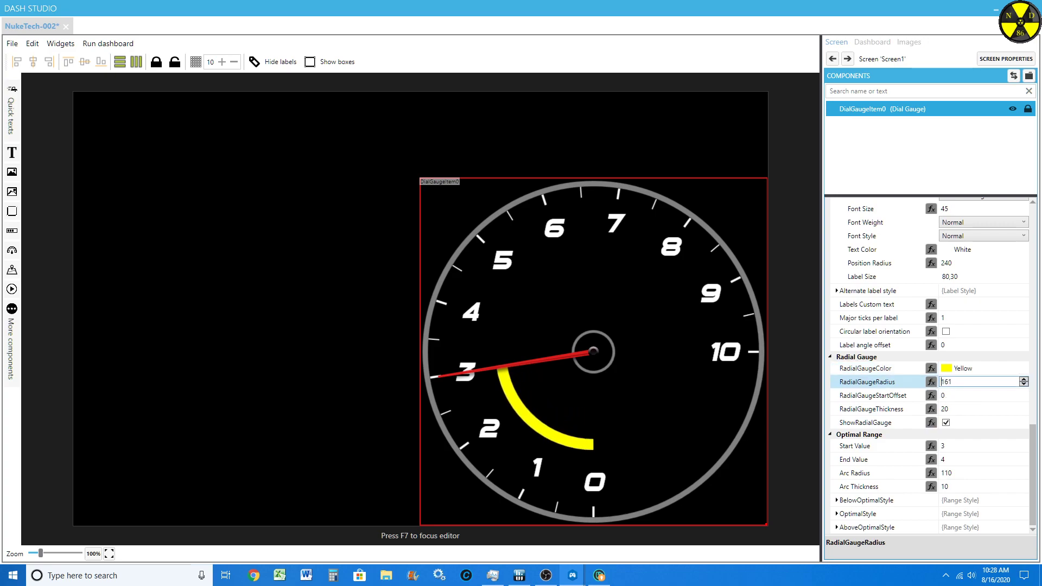
scroll(976, 382, up, 20)
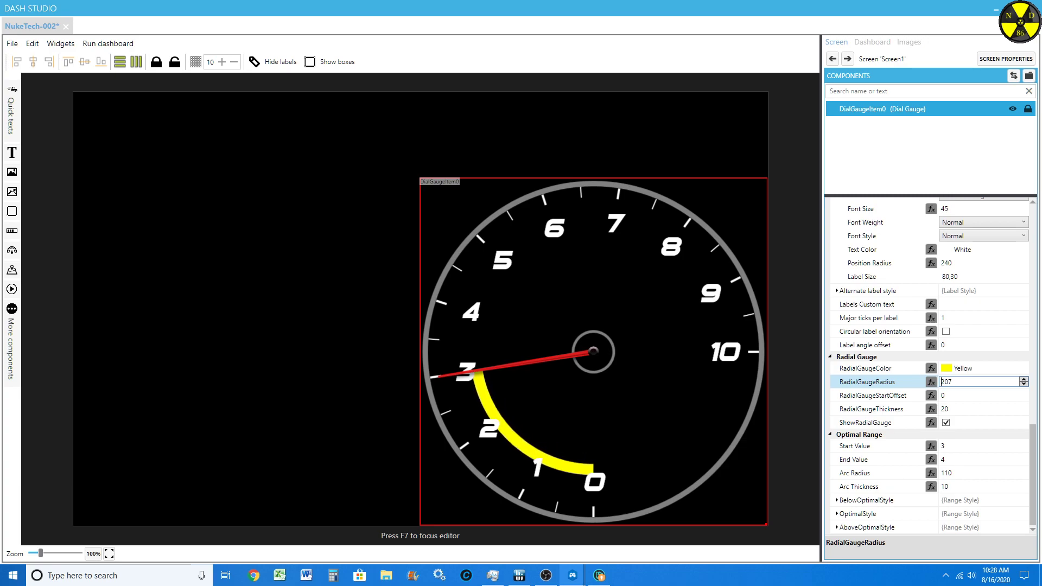
scroll(977, 382, up, 20)
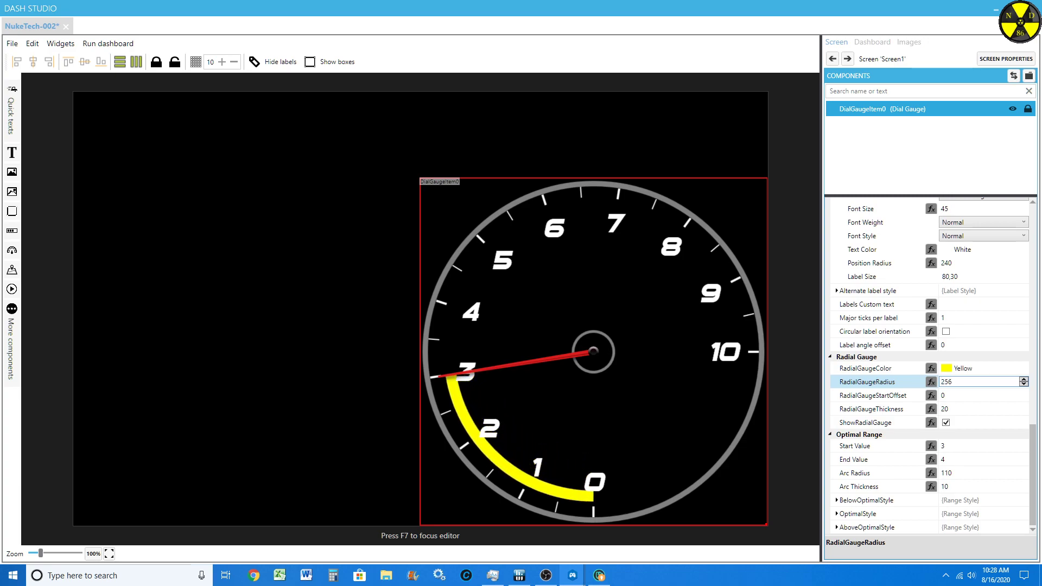
scroll(977, 382, up, 20)
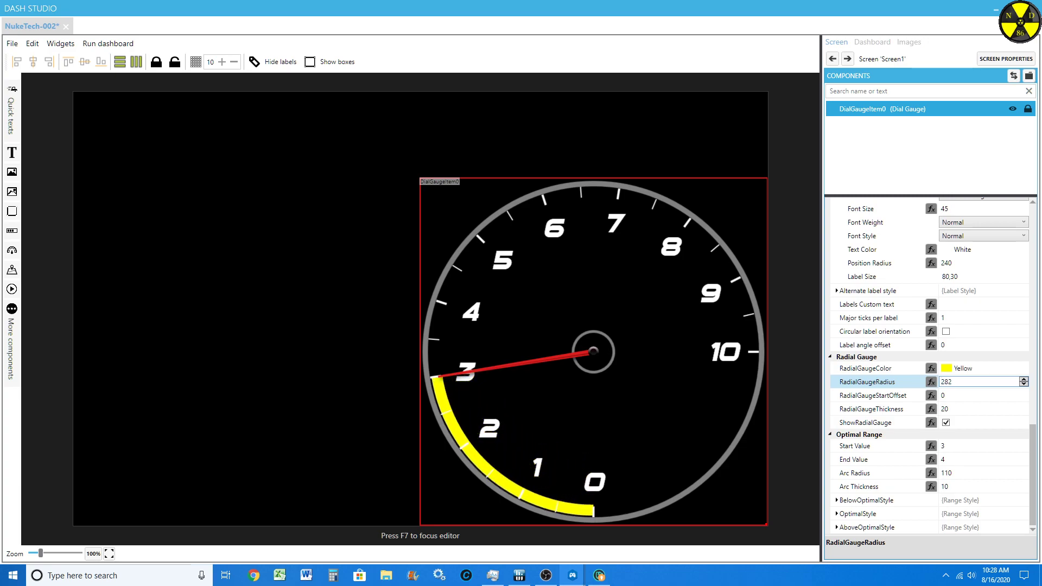
scroll(976, 382, up, 2)
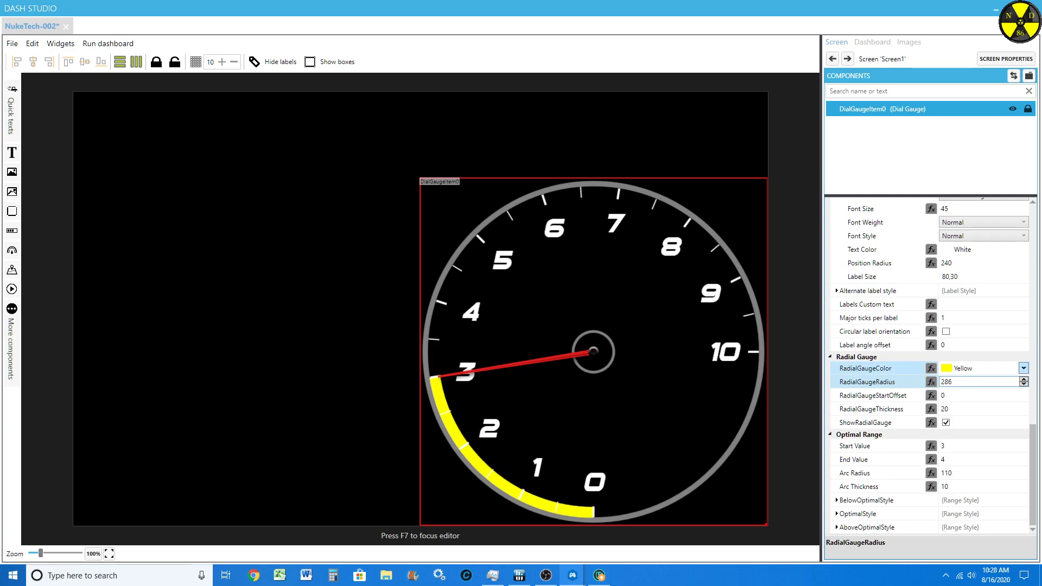
Step: Return the radial gauge color to Transparent and set the optimal range's arc radius to 286
click(1023, 368)
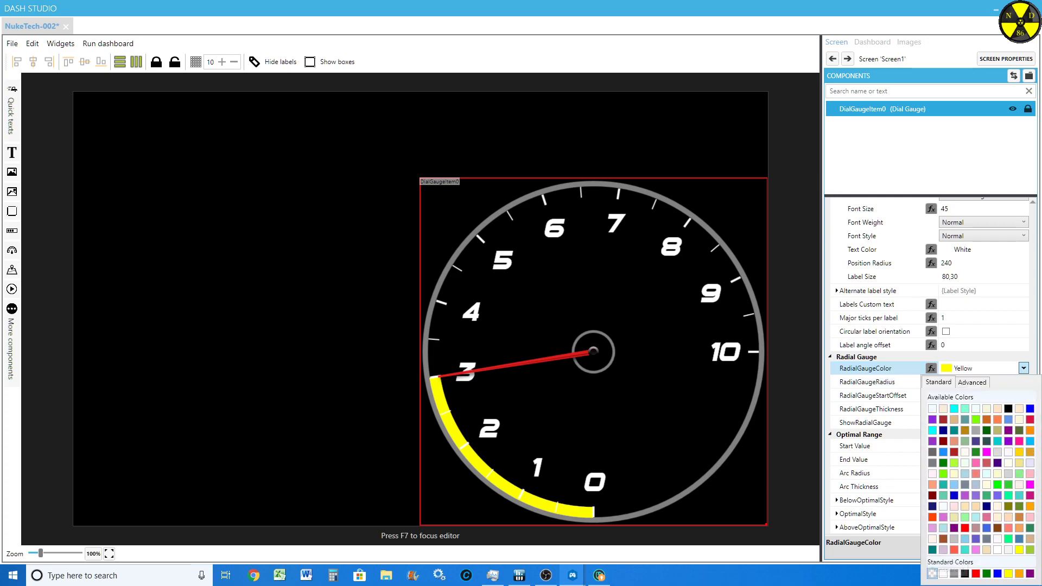
click(932, 573)
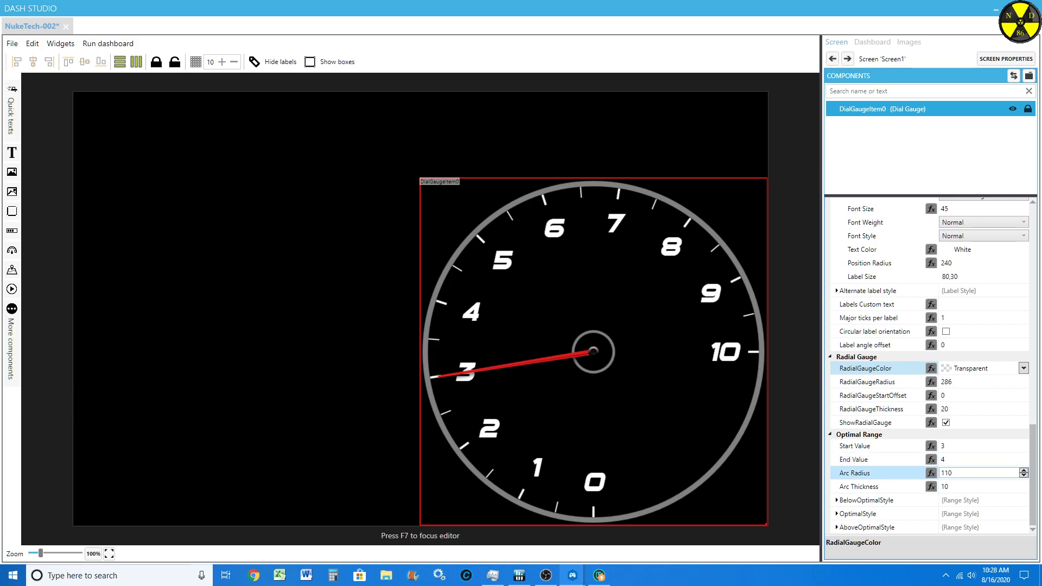
double_click(946, 473)
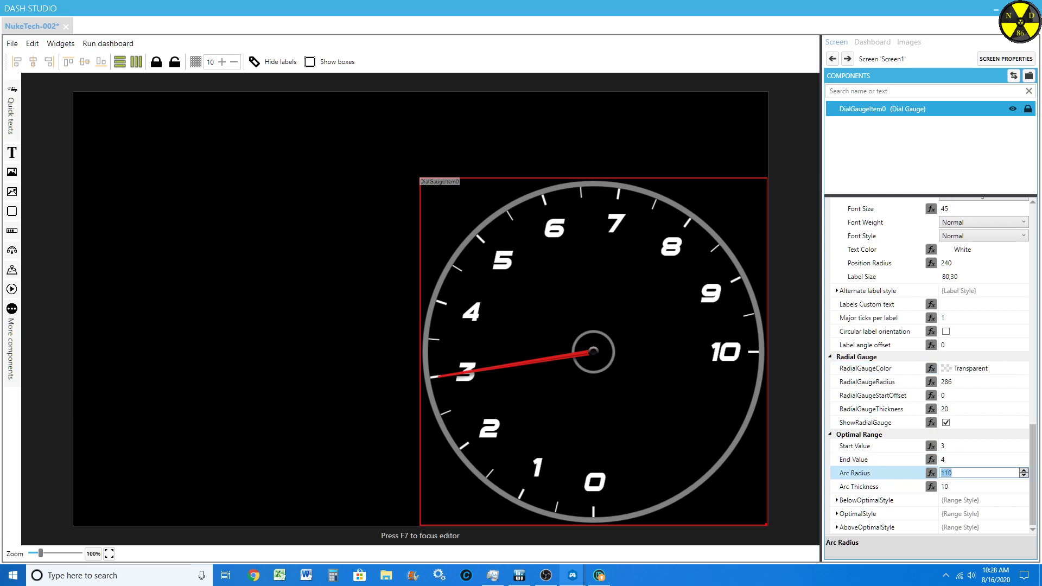
text(286)
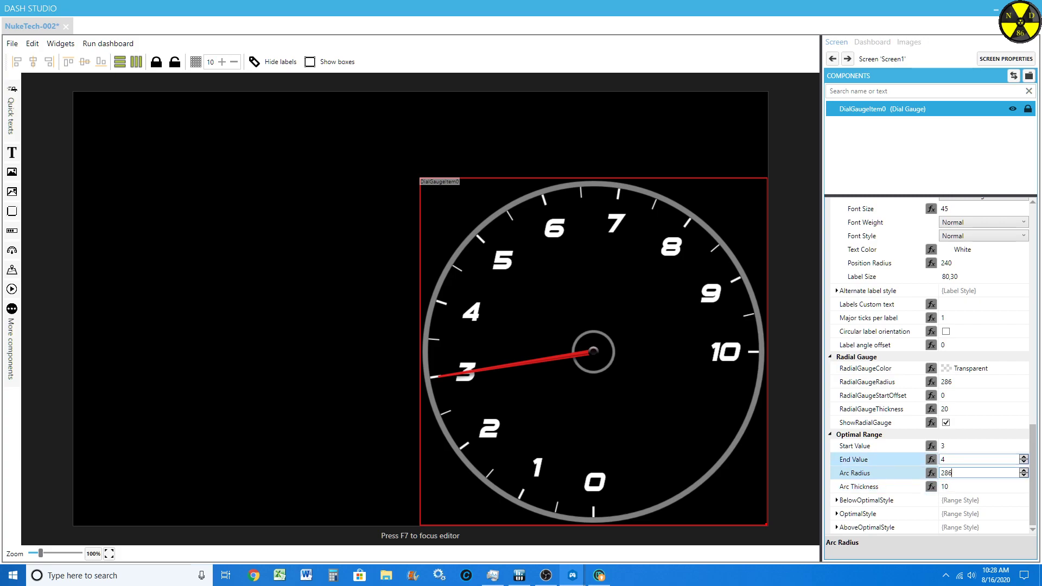
Step: Set the optimal range's start value to 5.5 and its end value to 7
double_click(944, 445)
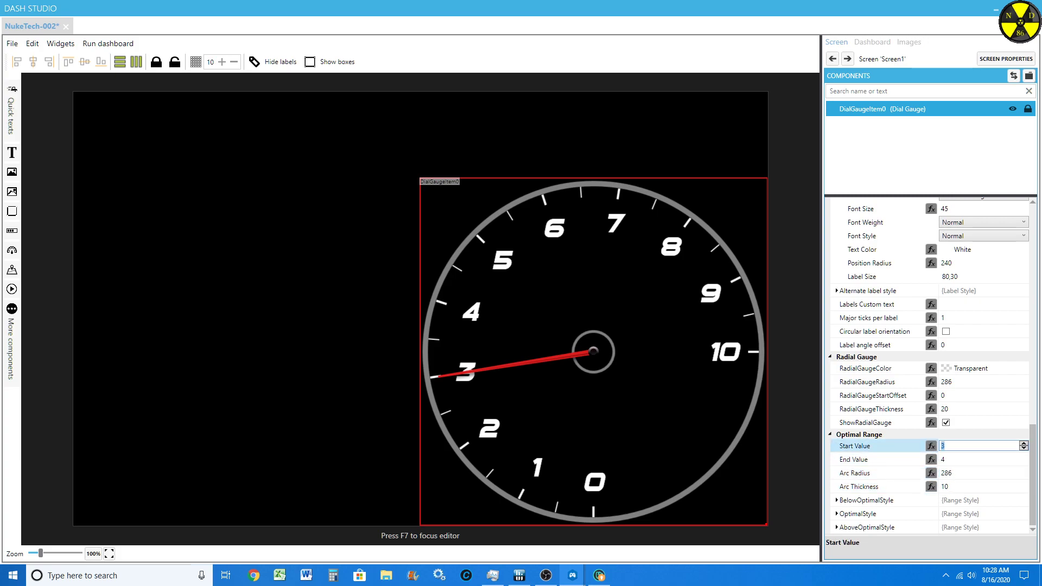
text(7)
key(Tab)
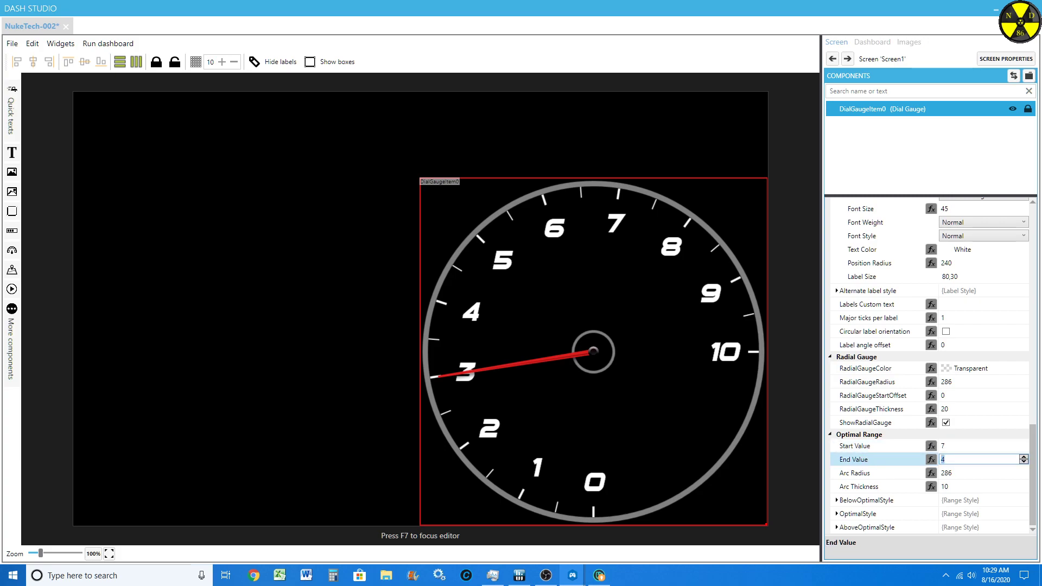
text(7)
click(971, 446)
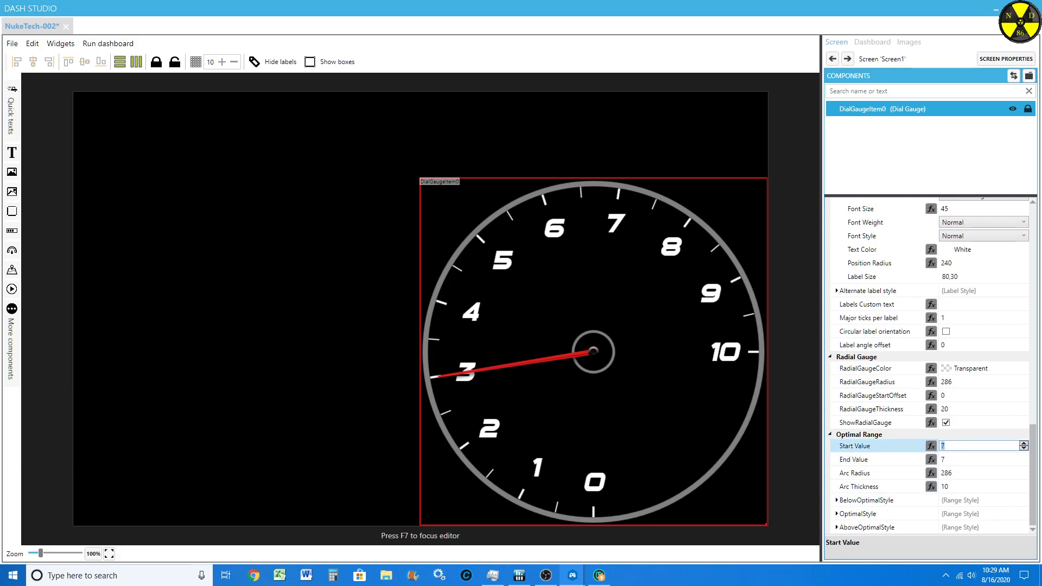
text(5.5)
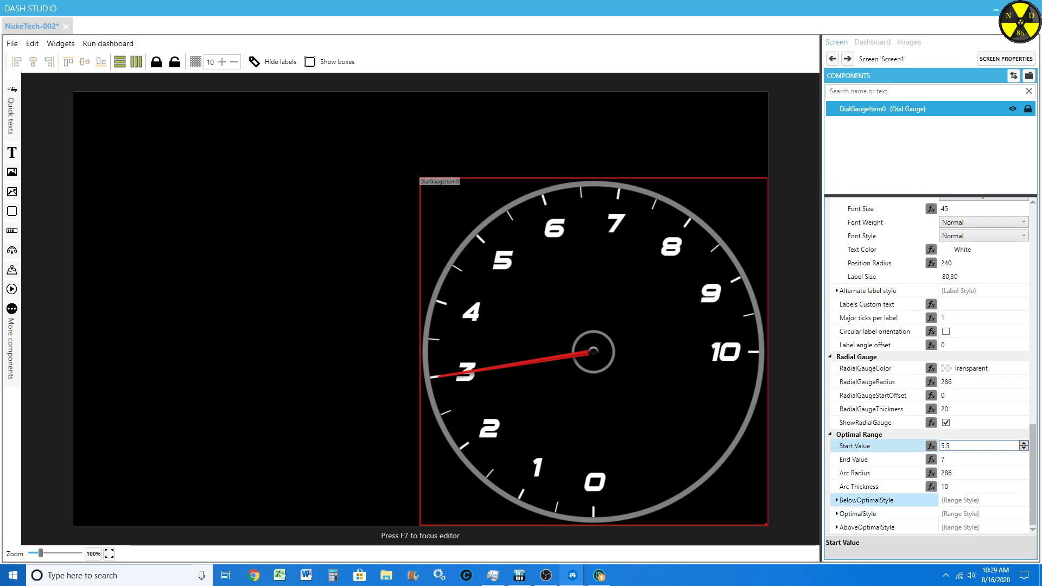
Step: Try Lime as the below-optimal range's arc color, and return it to Transparent
click(837, 500)
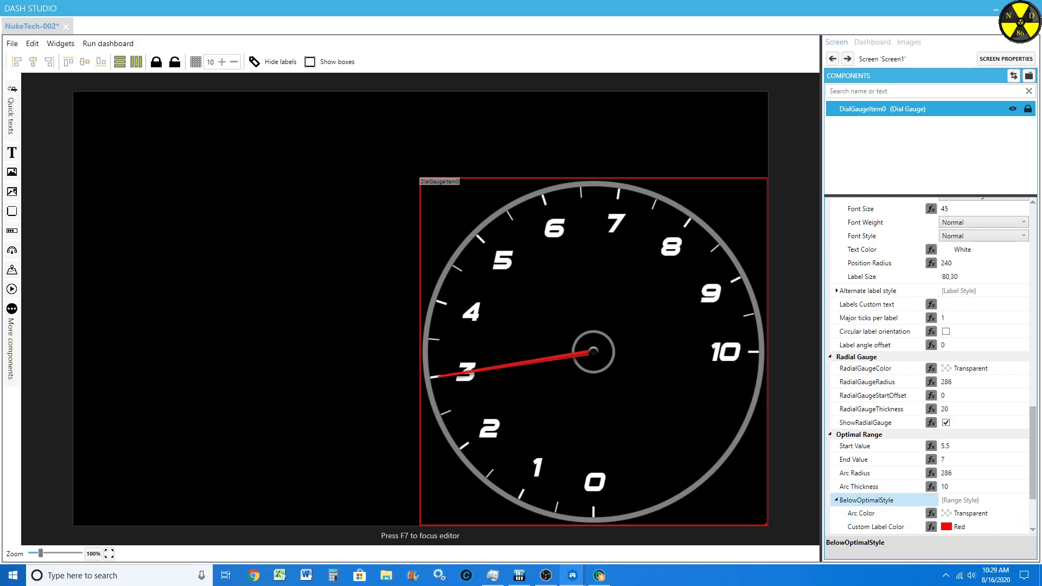
scroll(931, 366, down, 3)
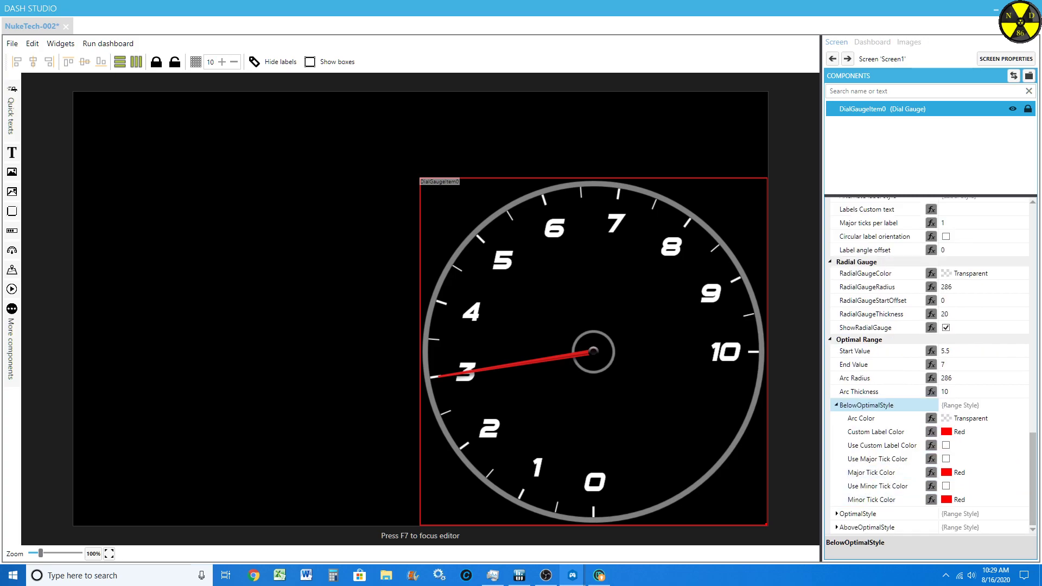
click(1022, 418)
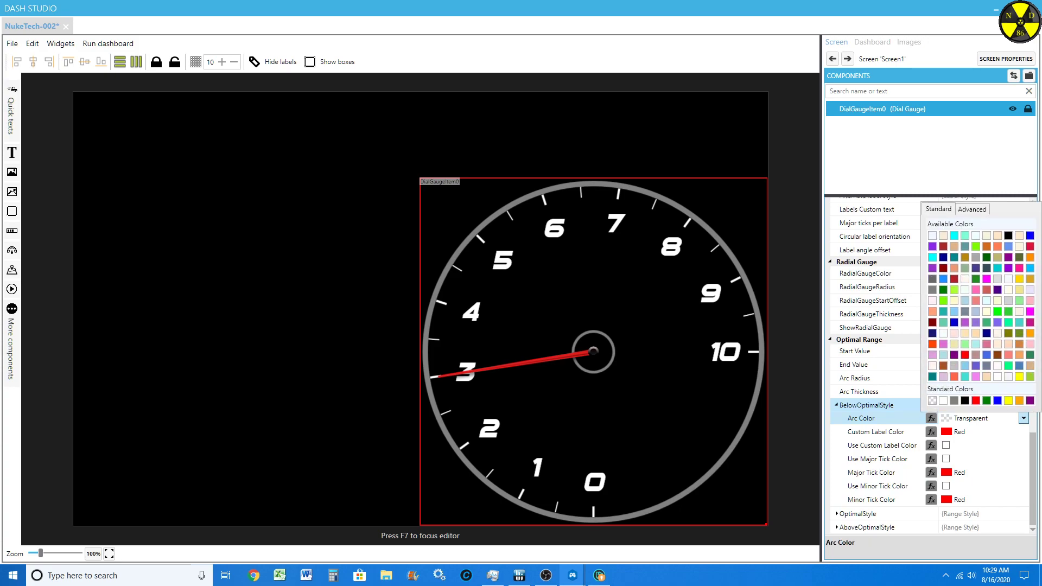
click(997, 310)
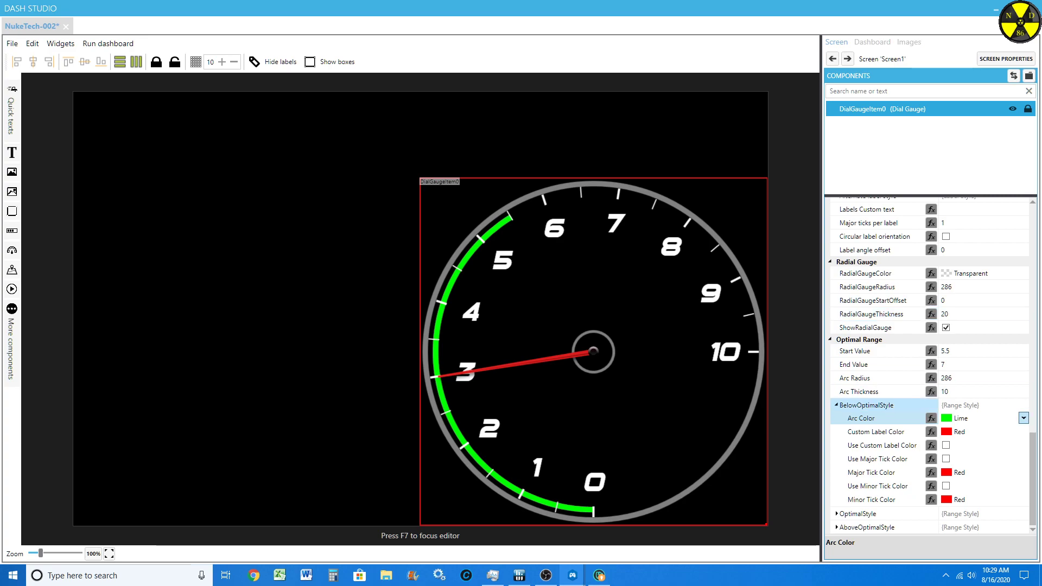
click(1023, 418)
click(932, 401)
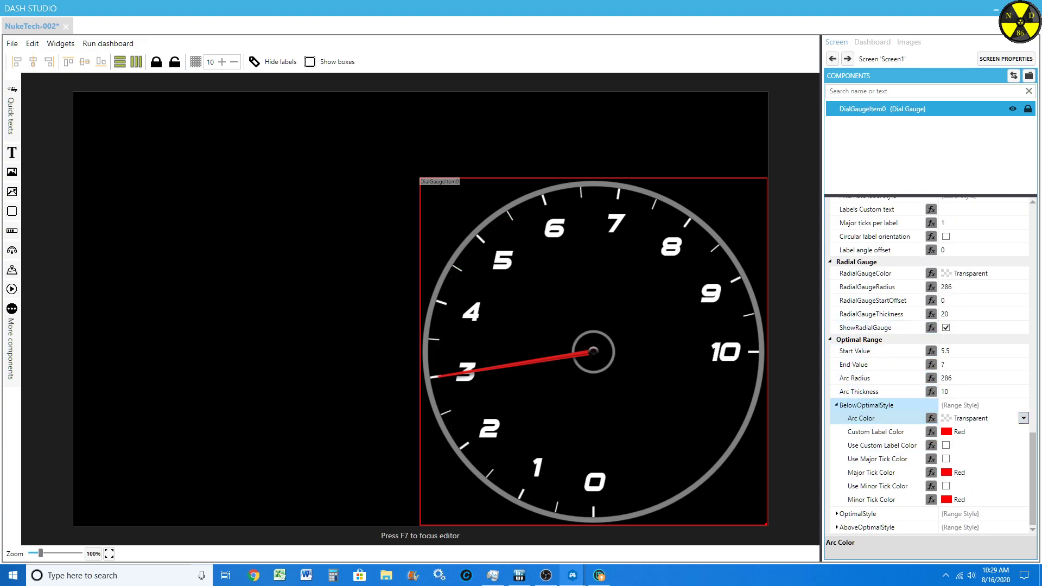
click(836, 405)
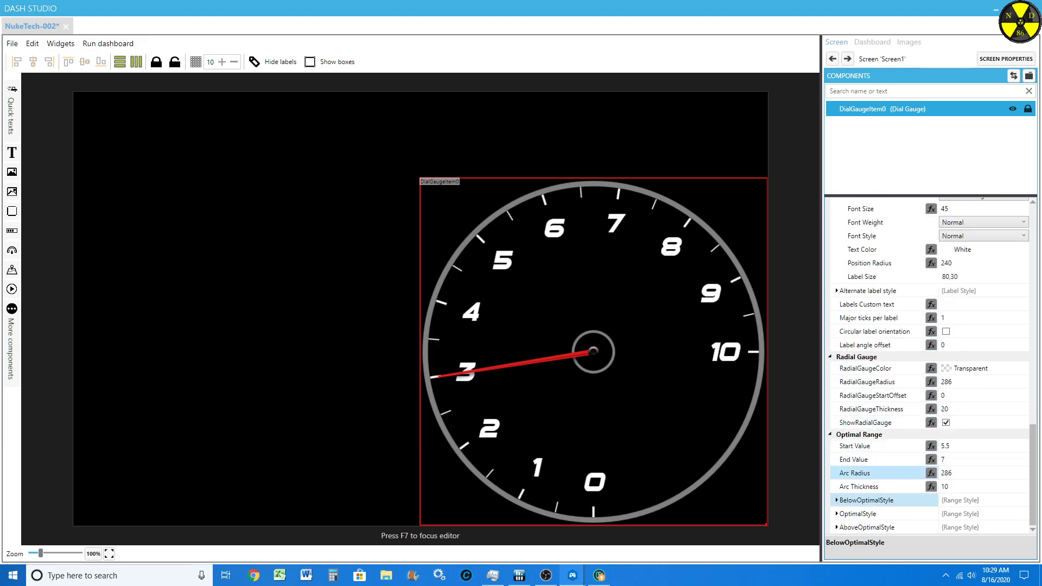
Step: Set the arc color of the optimal range style to Orange
click(837, 514)
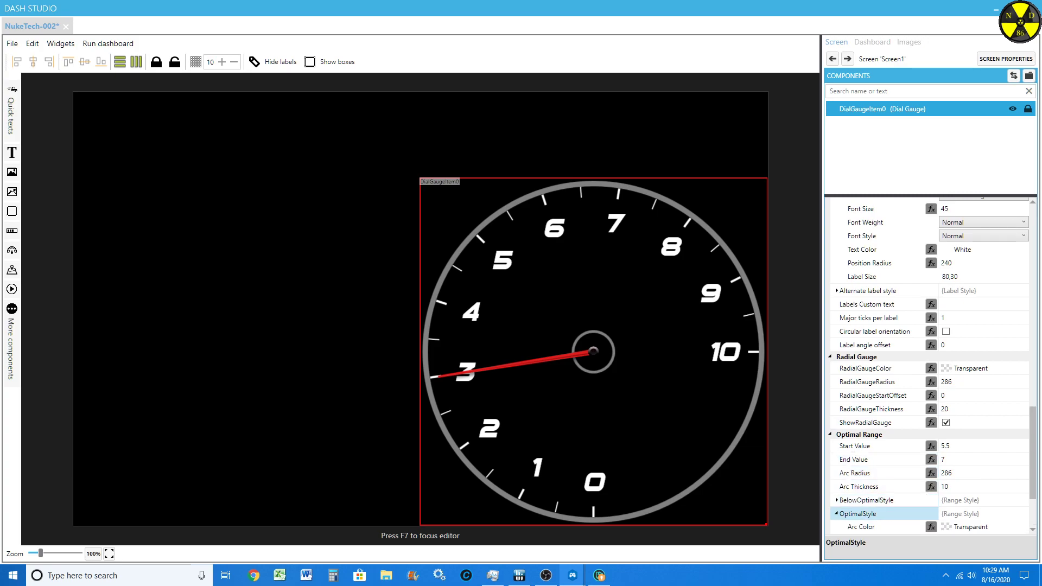
scroll(838, 514, down, 1)
click(1024, 500)
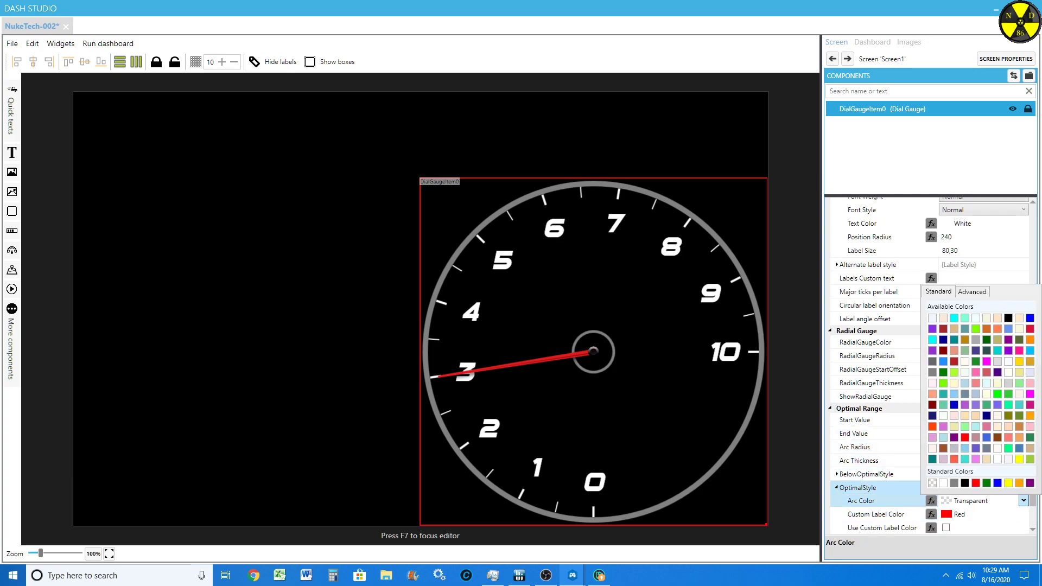
click(1019, 483)
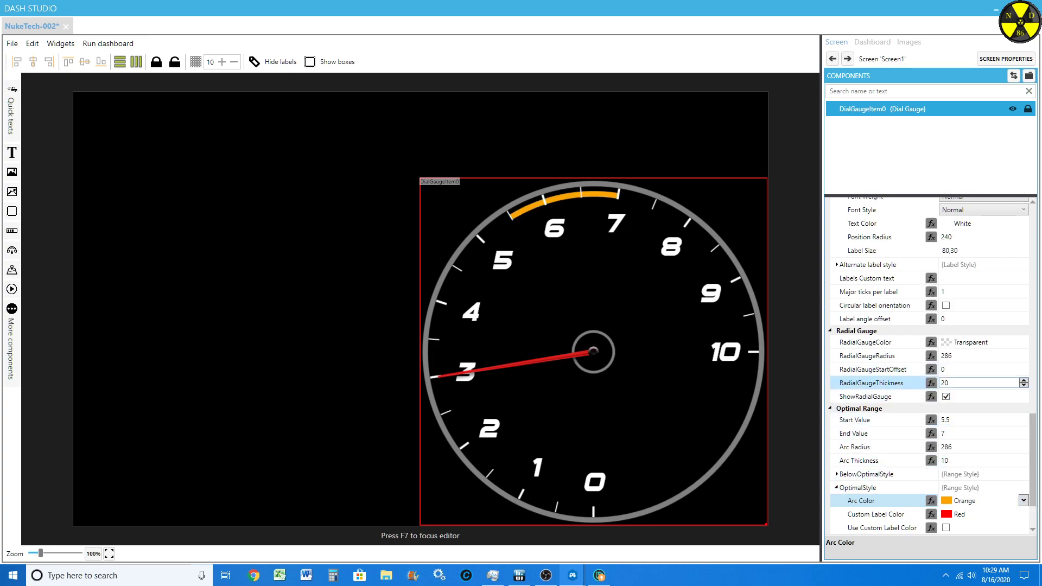
Step: Try a radial gauge thickness of 21, and return the value to 20
click(956, 383)
text(25)
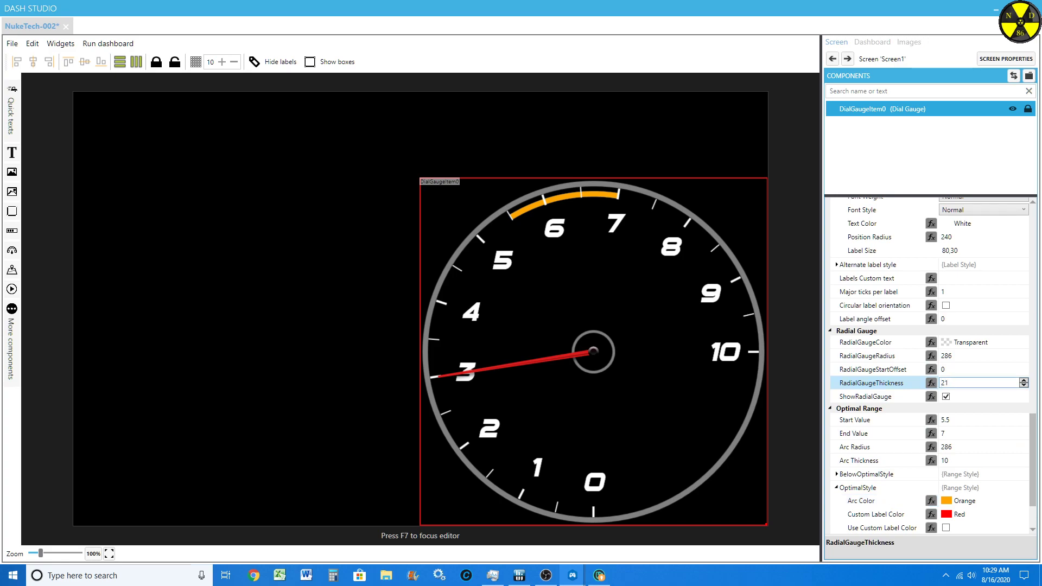
key(Down)
key(Down)
key(Down)
key(Down)
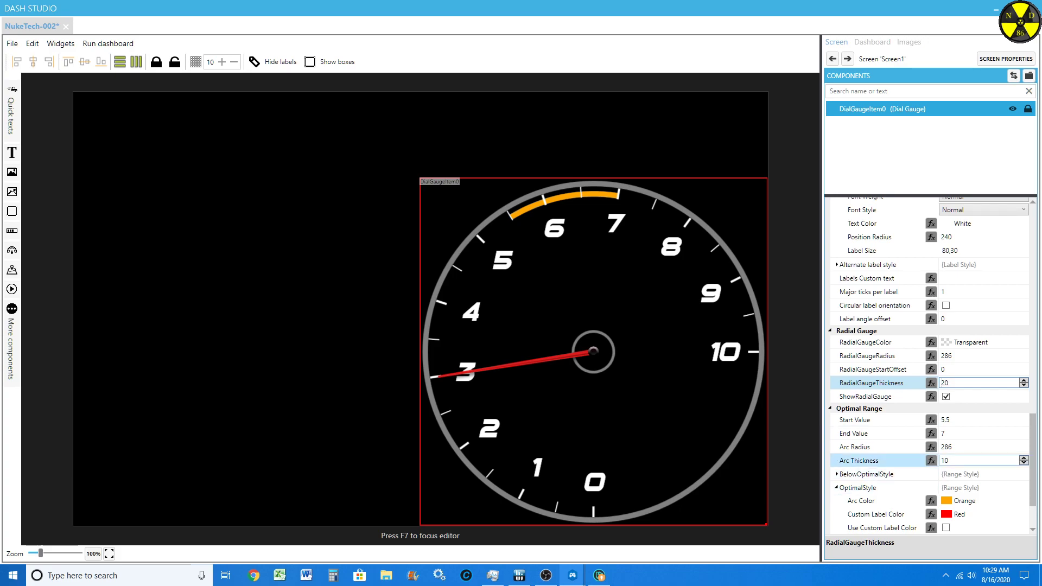
Step: Set the optimal range's arc thickness to 19 and collapse the optimal style settings
click(956, 460)
scroll(956, 461, up, 6)
scroll(956, 460, up, 3)
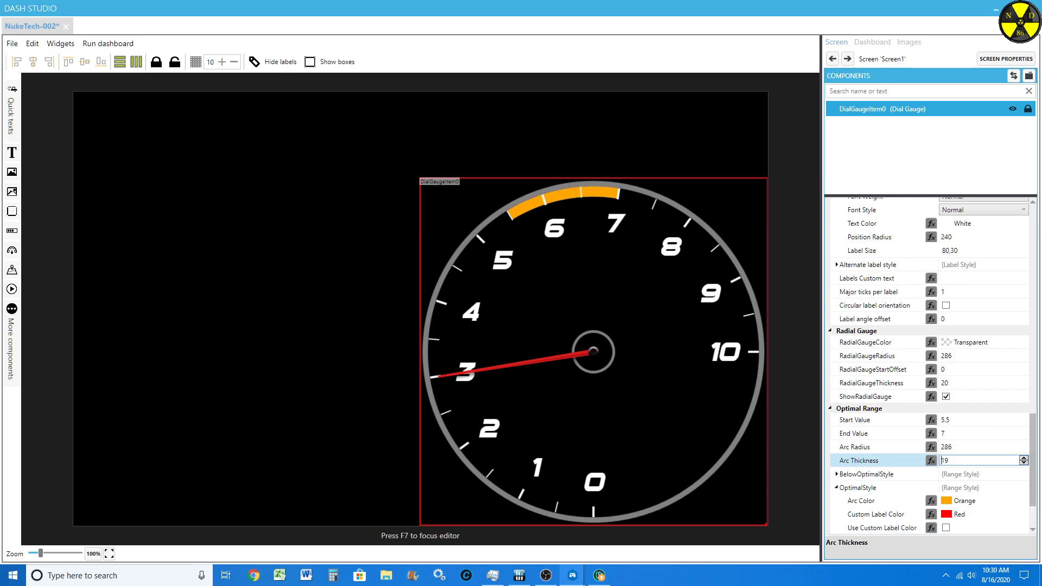
scroll(879, 418, down, 3)
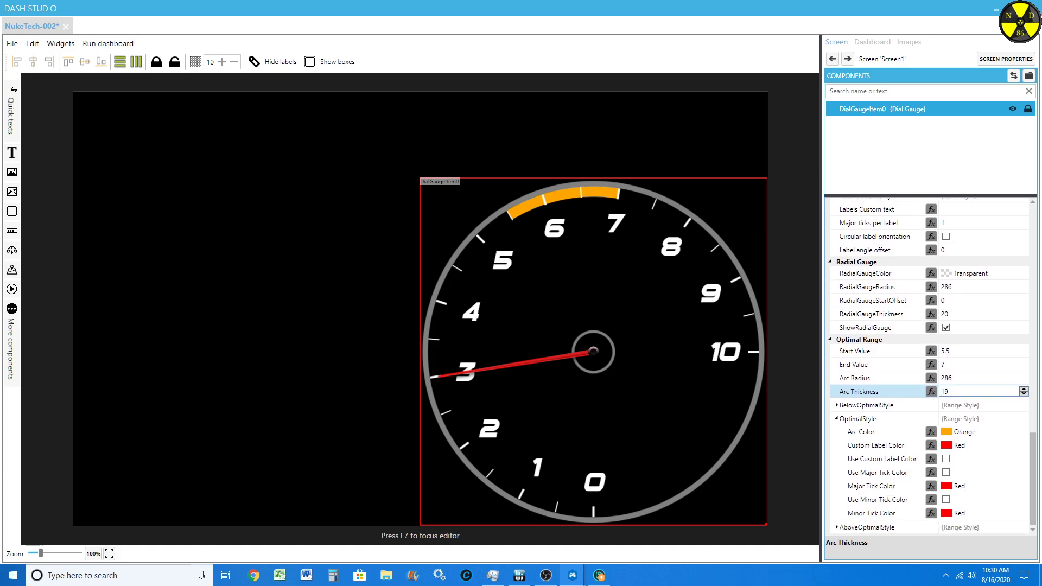
click(836, 419)
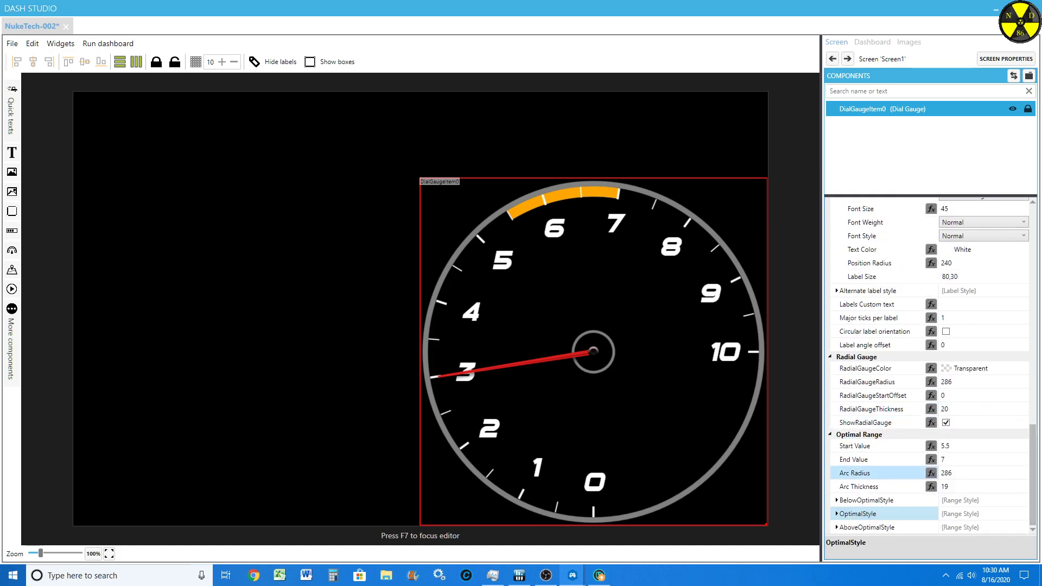
Step: Set the arc color of the above-optimal range style to Red and collapse its settings
click(836, 527)
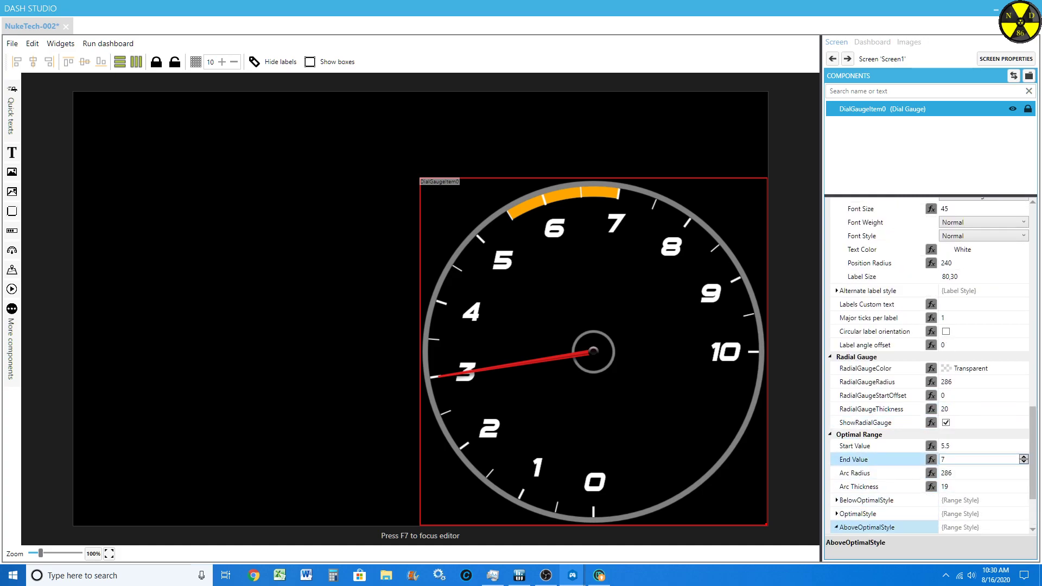
scroll(976, 444, down, 4)
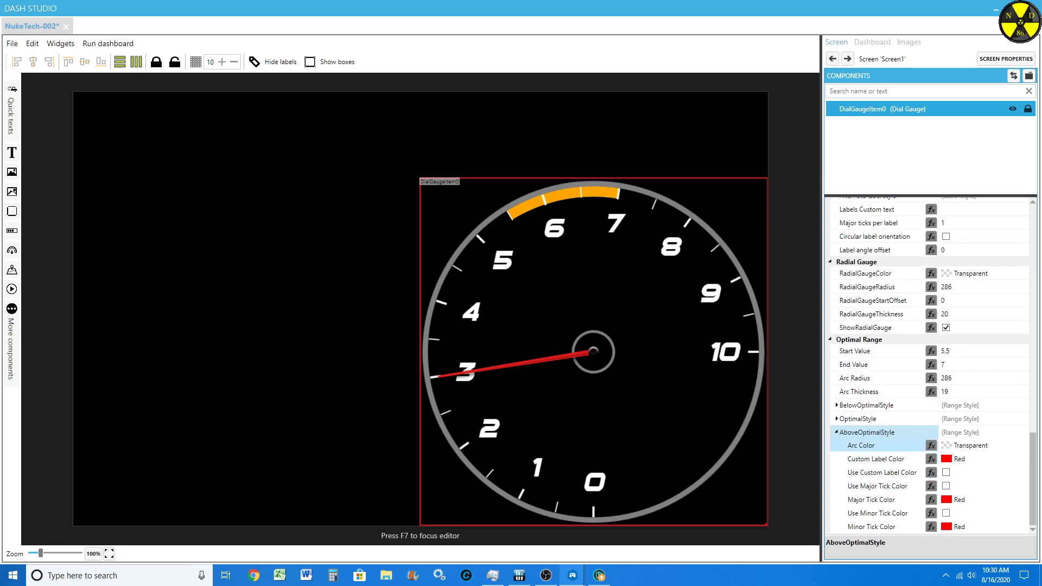
click(1024, 444)
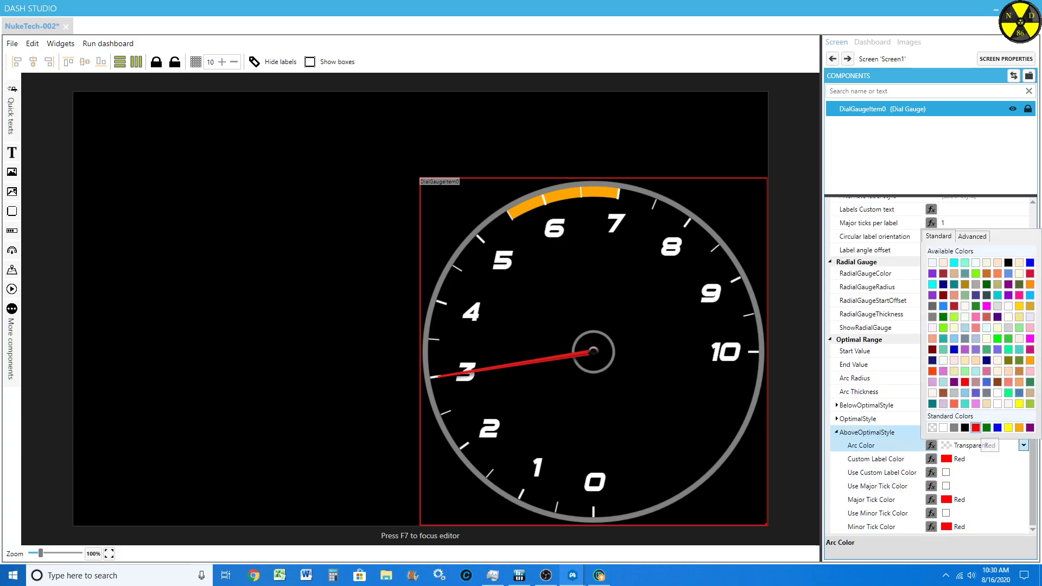
click(977, 428)
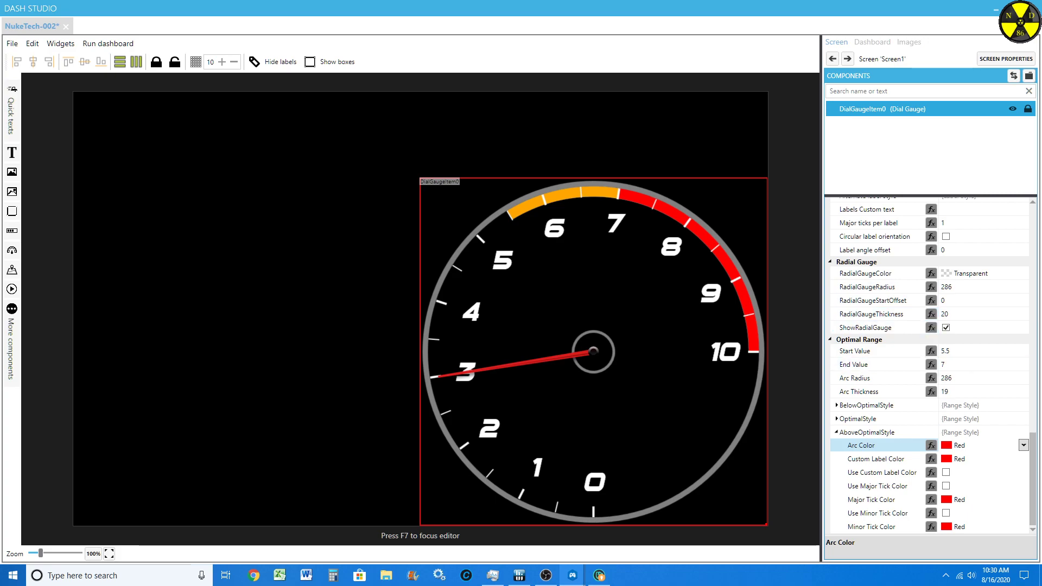
click(836, 433)
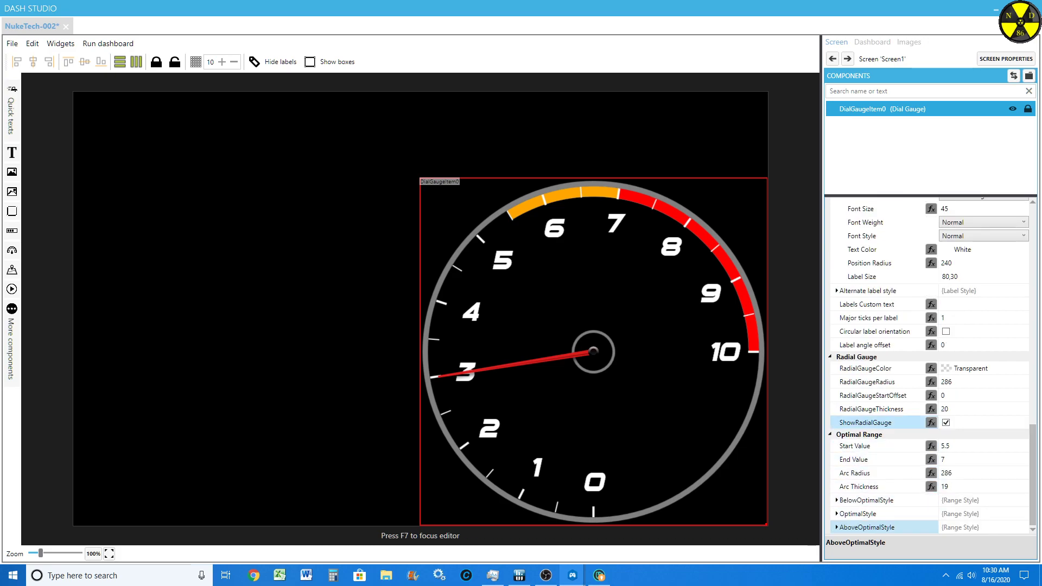
Step: Set the arc color of the dial gauge's optimal range style to Transparent
click(836, 513)
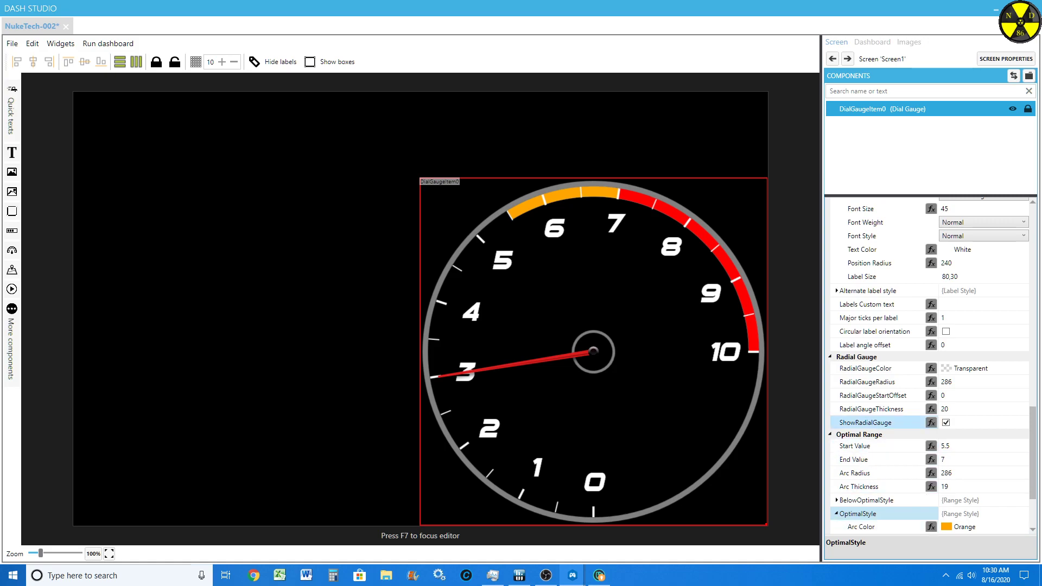
scroll(868, 428, down, 4)
click(863, 431)
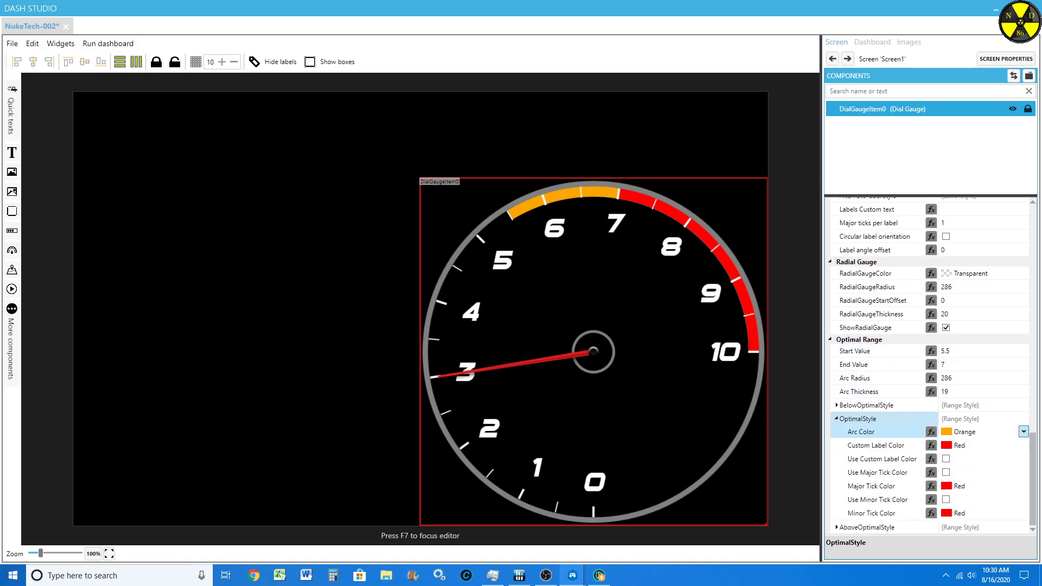
click(1023, 432)
click(932, 414)
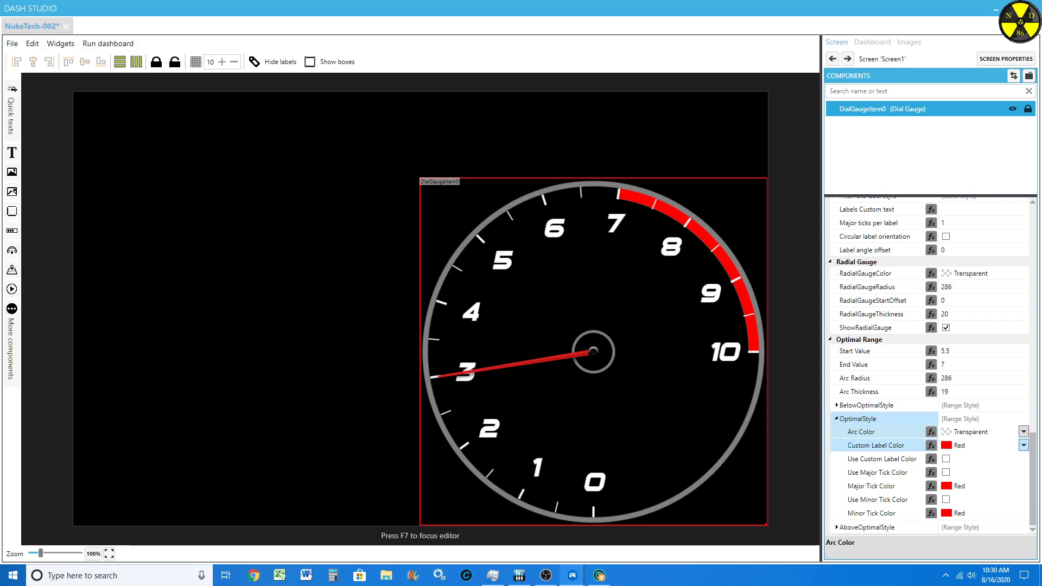
Step: Set the arc color of the above-optimal range style to Transparent
key(Down)
key(Down)
key(Down)
key(Down)
key(Down)
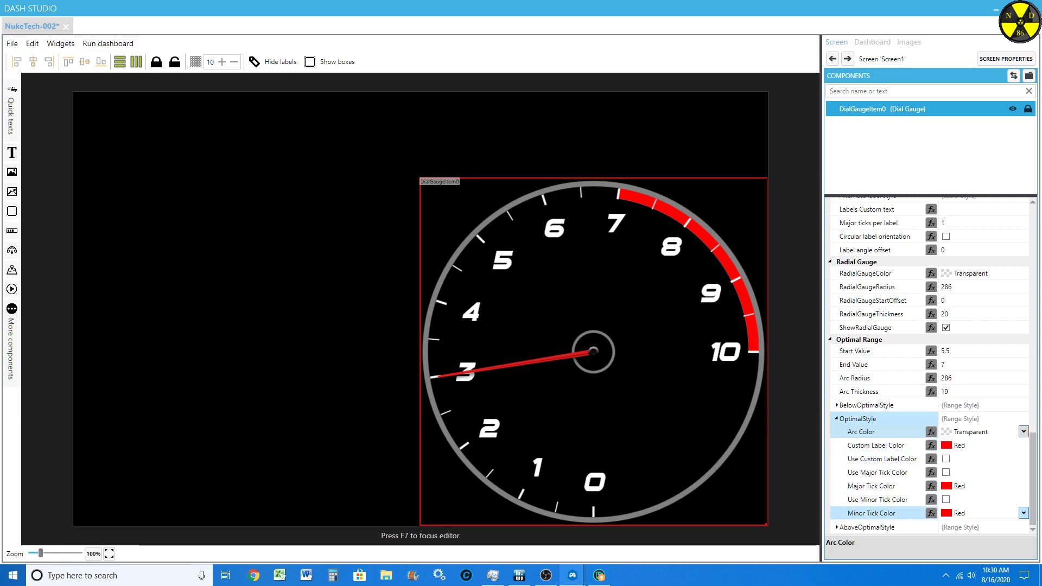
click(837, 527)
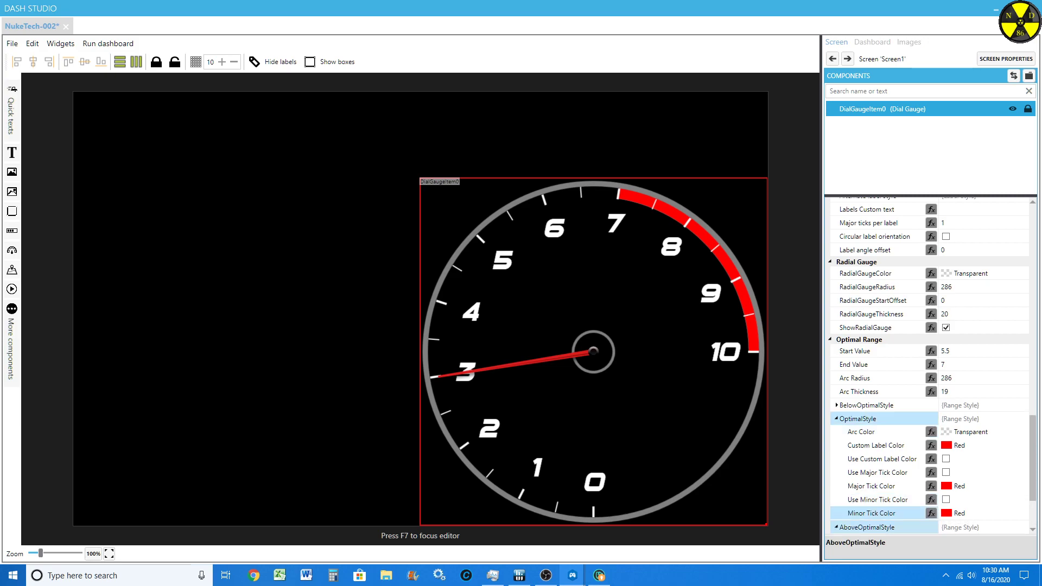
key(Down)
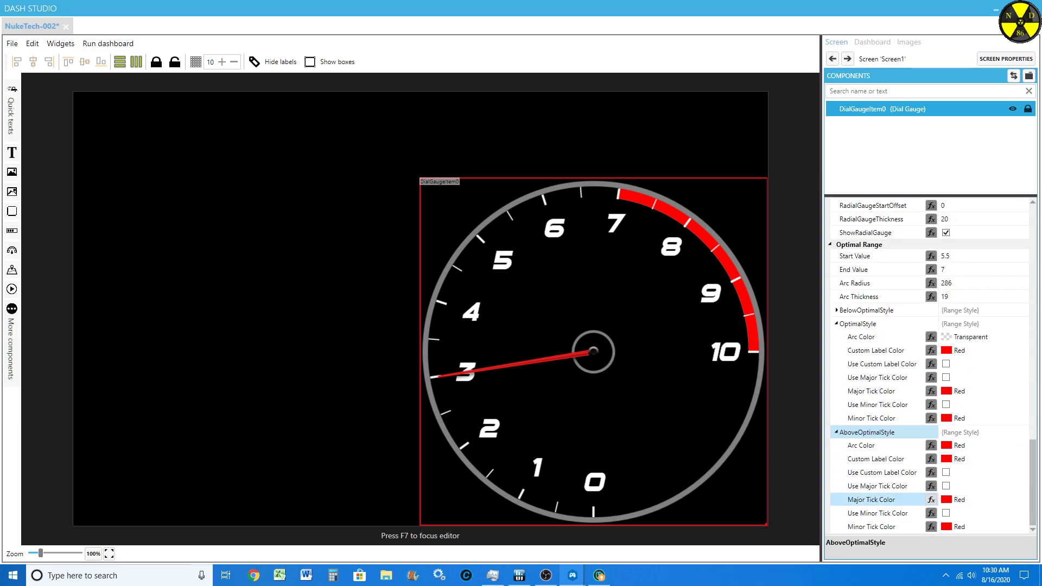
click(1024, 445)
click(931, 427)
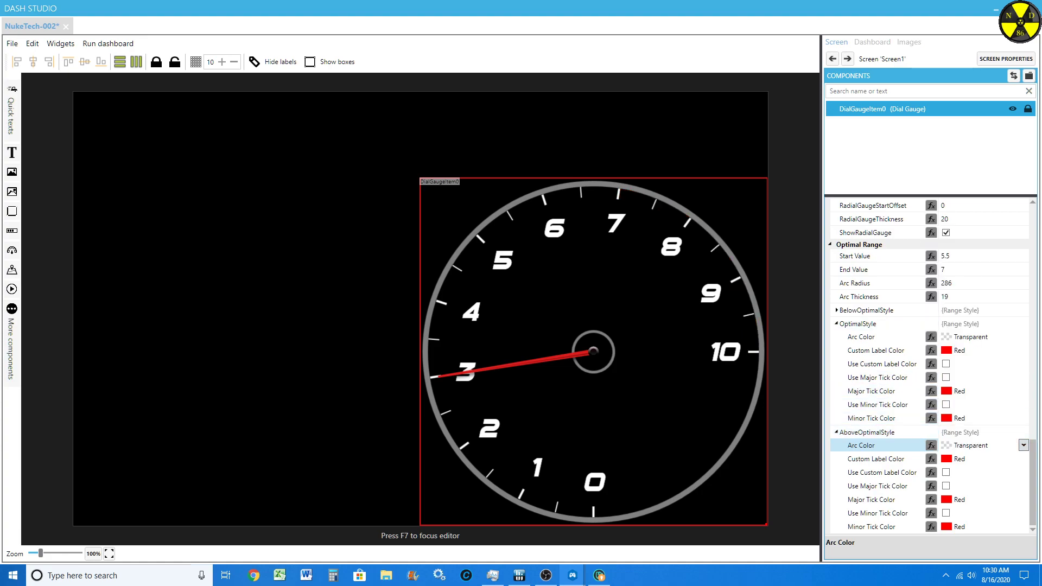
Step: Replace the RPM formula in the gauge's Value binding with the GameData.MaxSpeedKmh property and apply the binding
drag(1032, 466, 1032, 264)
scroll(931, 325, down, 5)
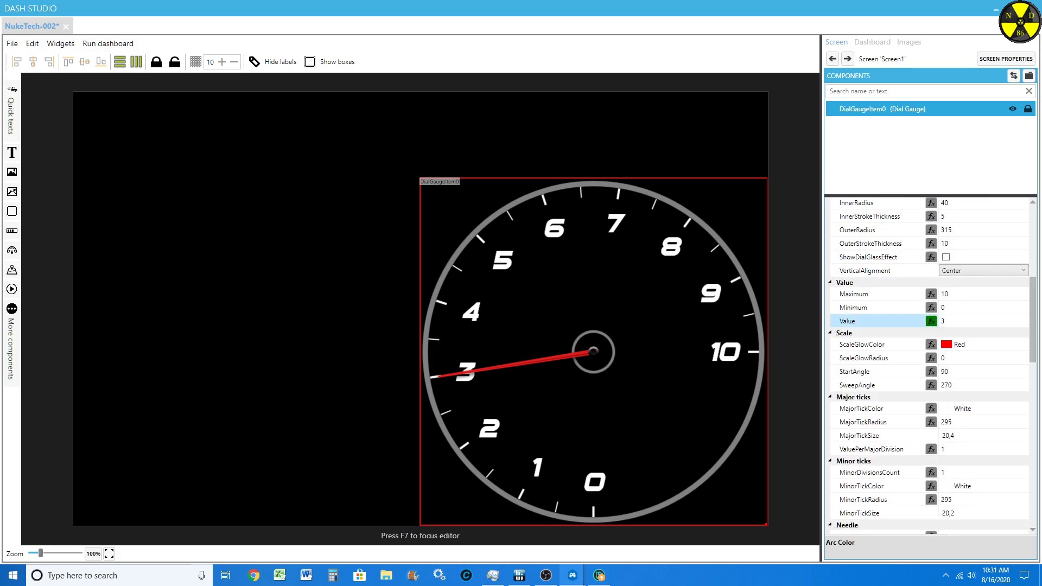
click(931, 321)
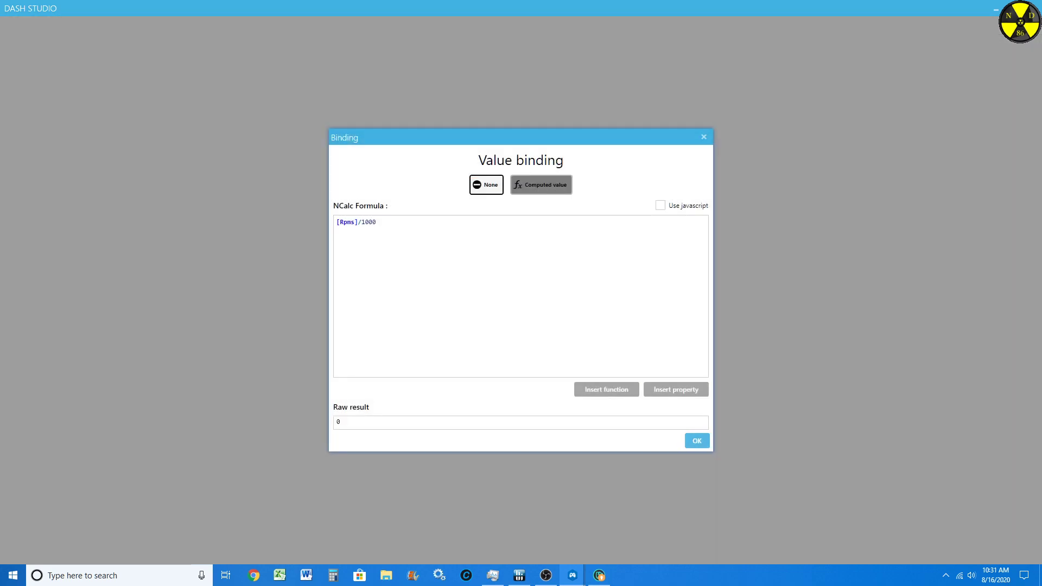
drag(378, 222, 335, 222)
key(BackSpace)
click(676, 389)
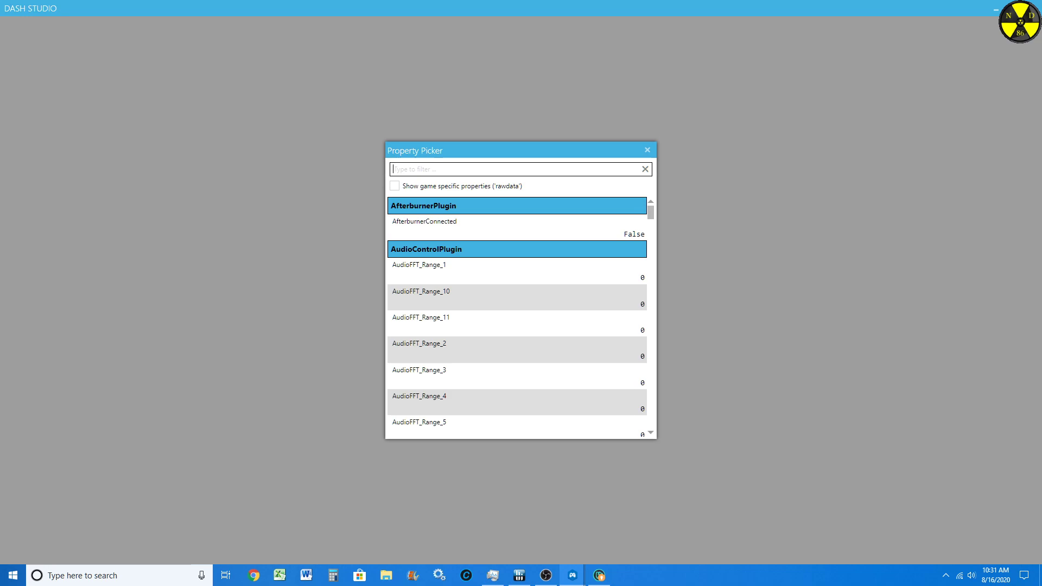
text(speed)
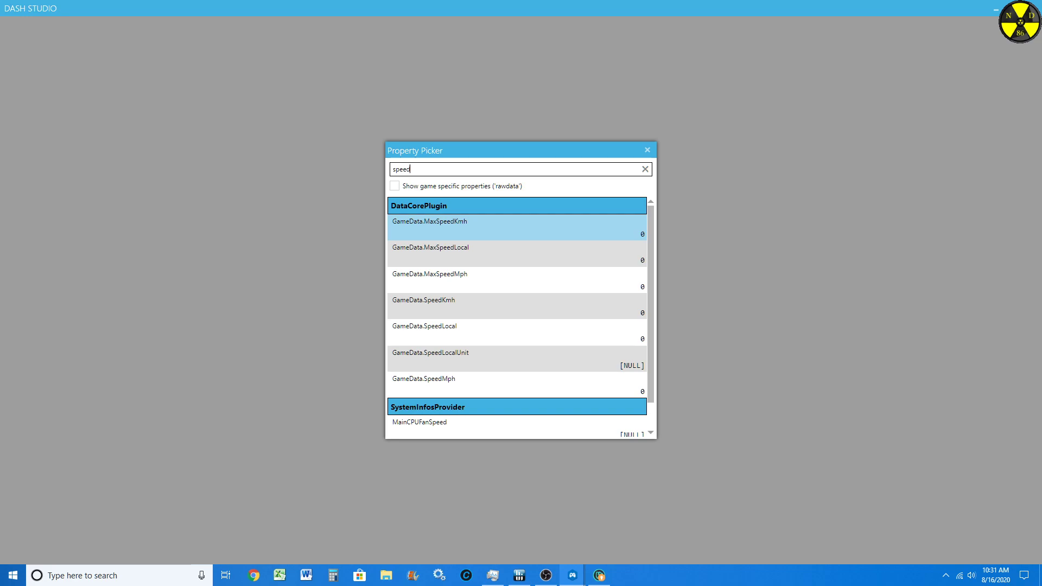
click(466, 227)
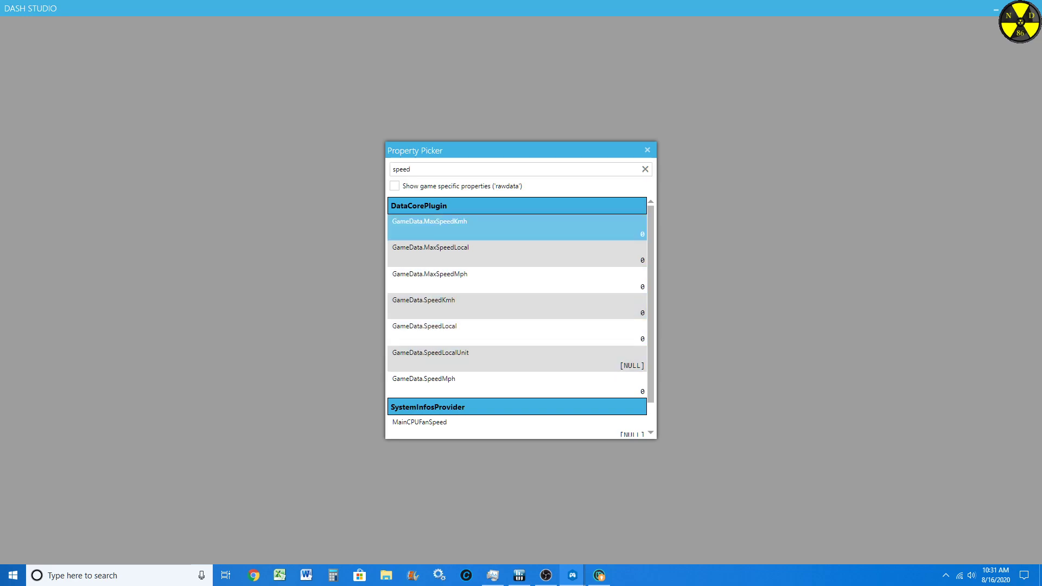
double_click(466, 228)
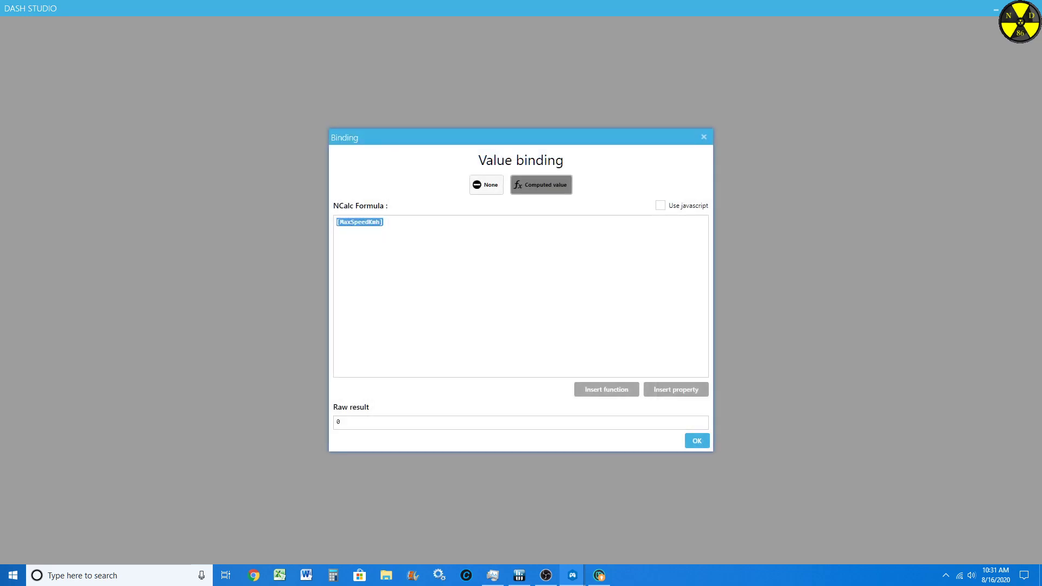
click(697, 440)
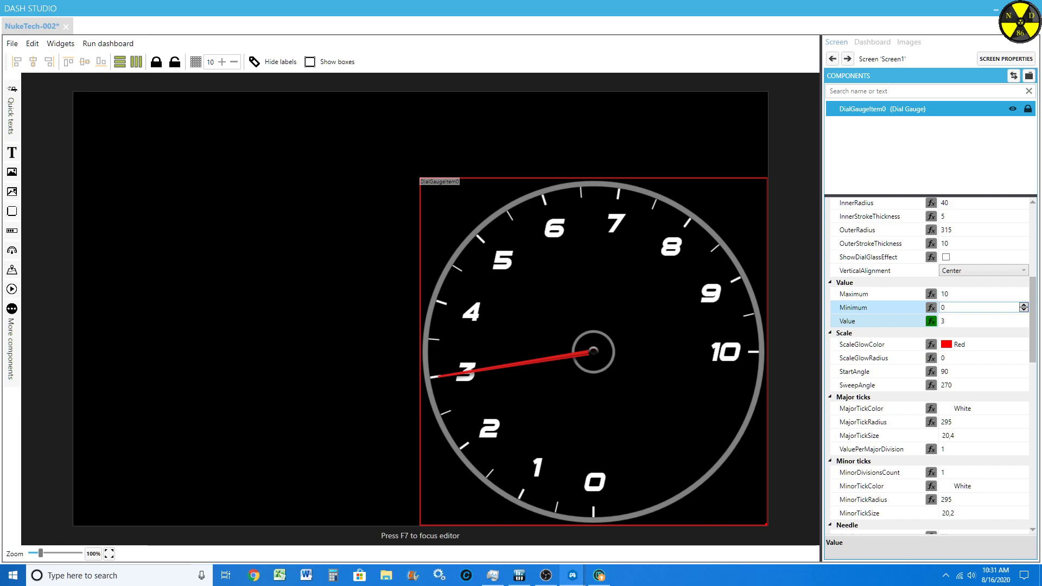
Step: Set the gauge's maximum value to 300
click(956, 294)
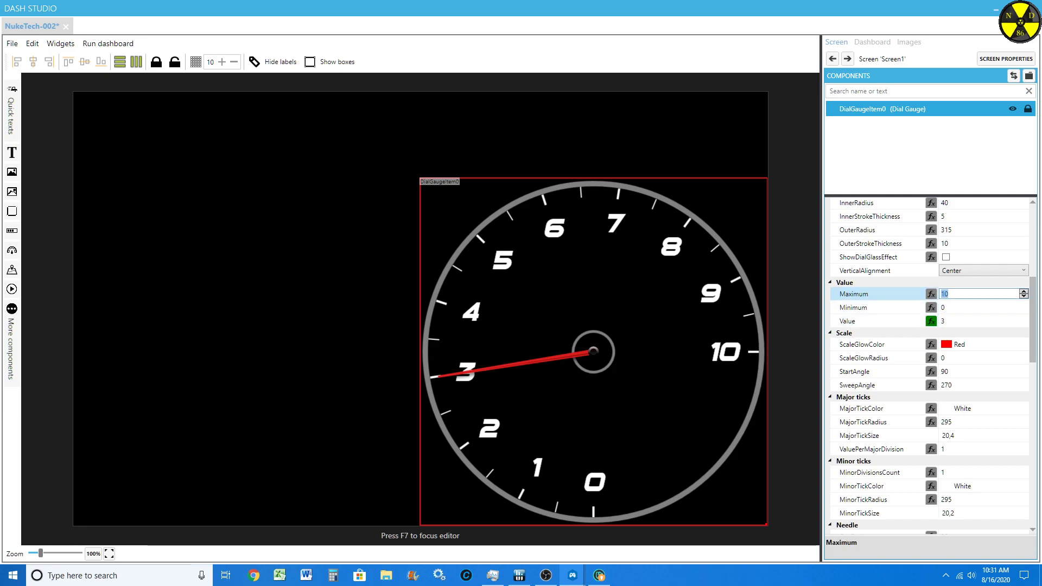
text(300)
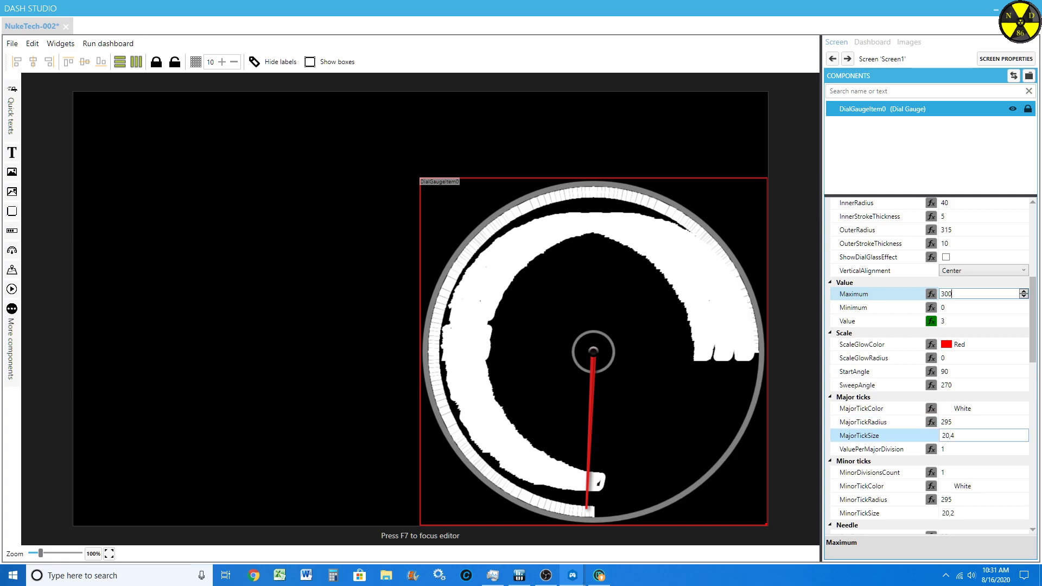
scroll(945, 408, down, 2)
scroll(868, 435, down, 2)
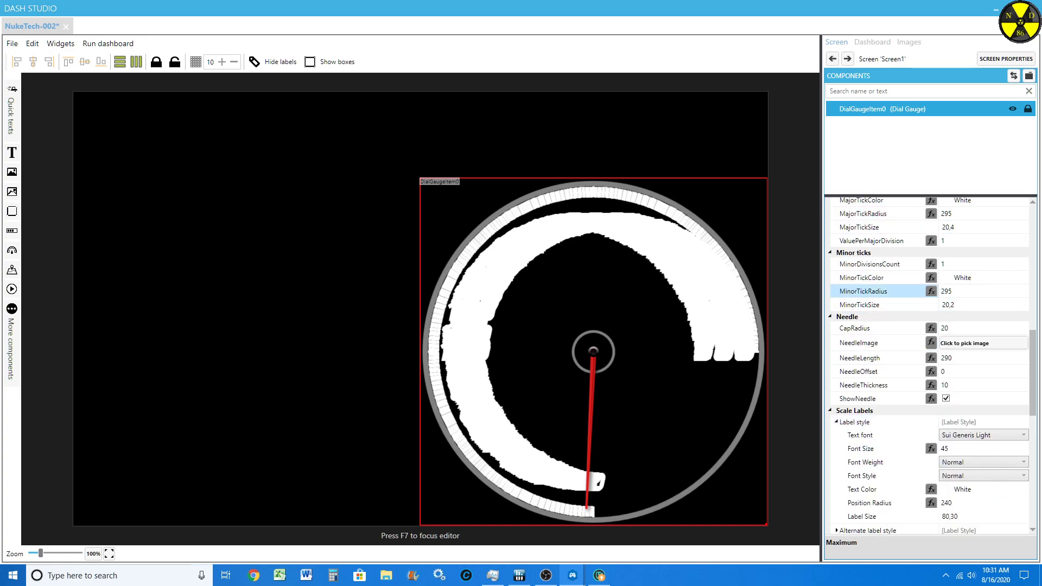
scroll(868, 304, up, 1)
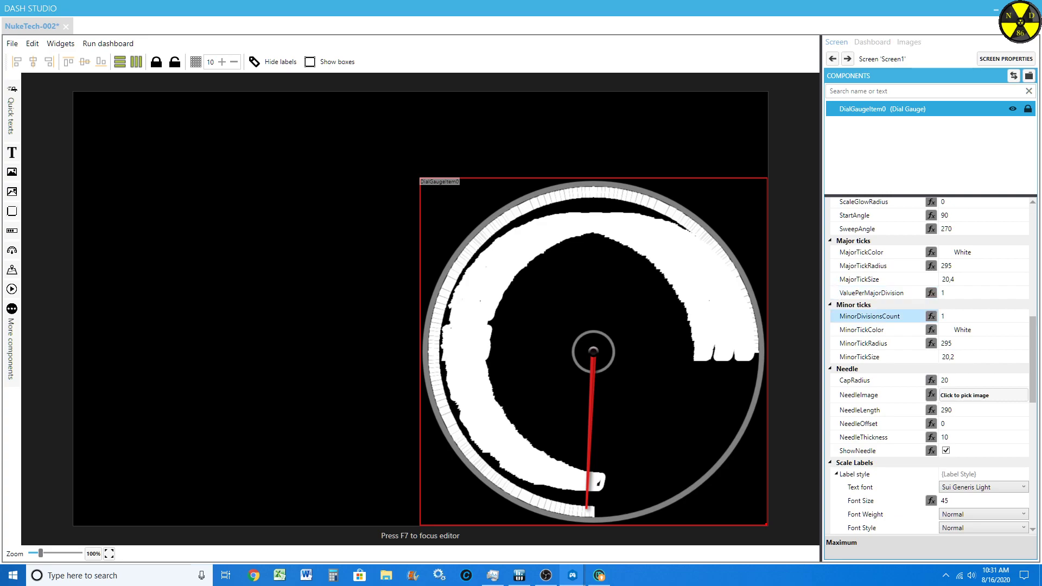
scroll(868, 316, up, 1)
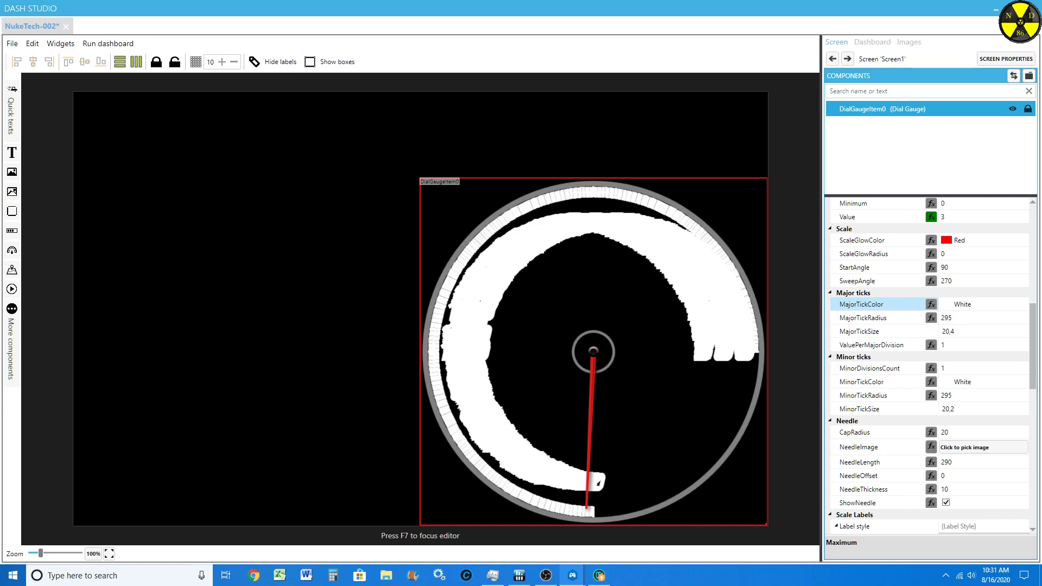
scroll(945, 229, up, 3)
Step: Reduce the font size of the gauge's scale labels to 30
scroll(945, 229, down, 3)
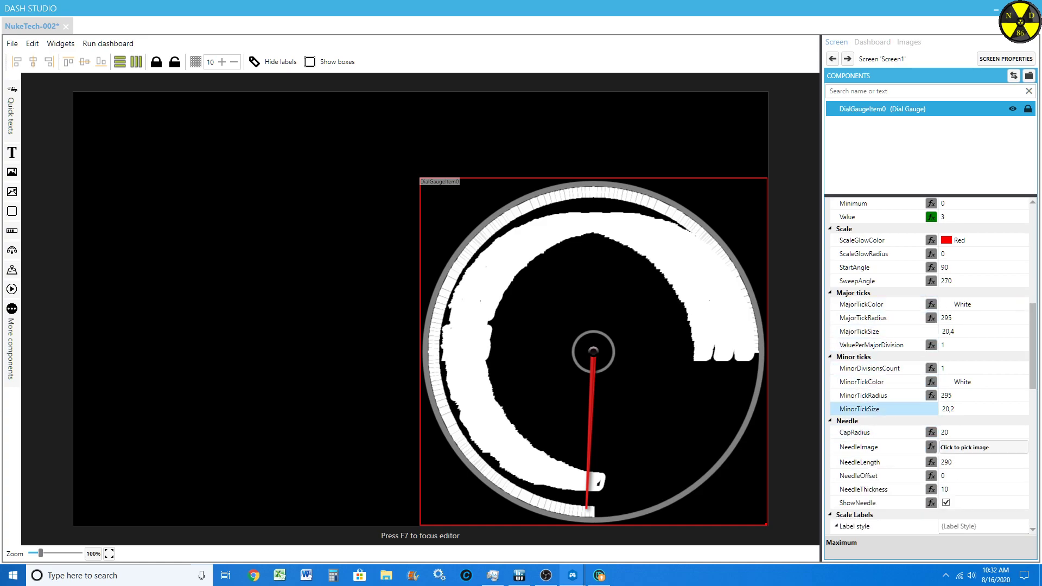
scroll(945, 229, down, 4)
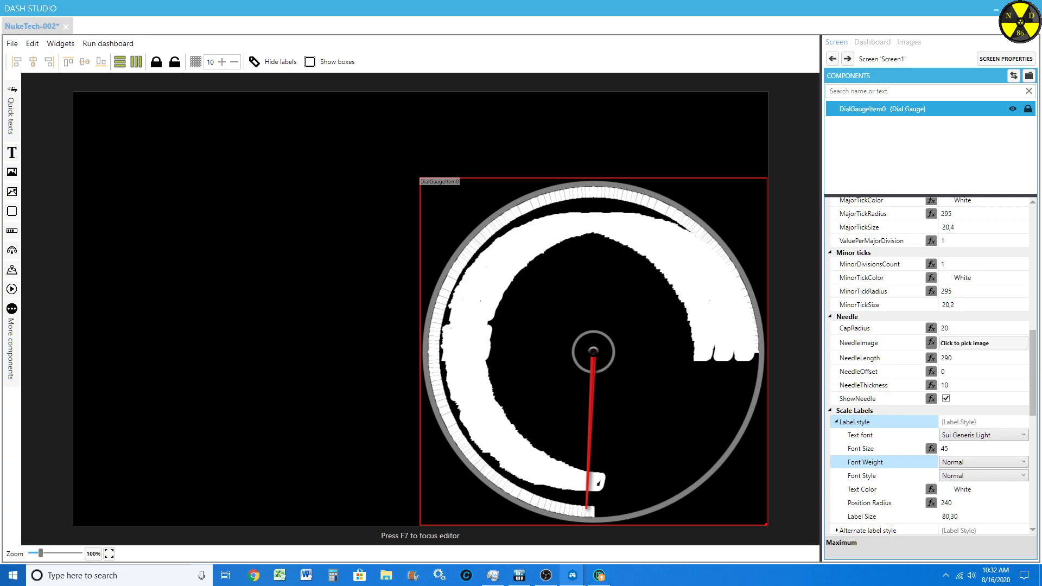
click(976, 449)
scroll(977, 449, down, 6)
scroll(941, 448, down, 4)
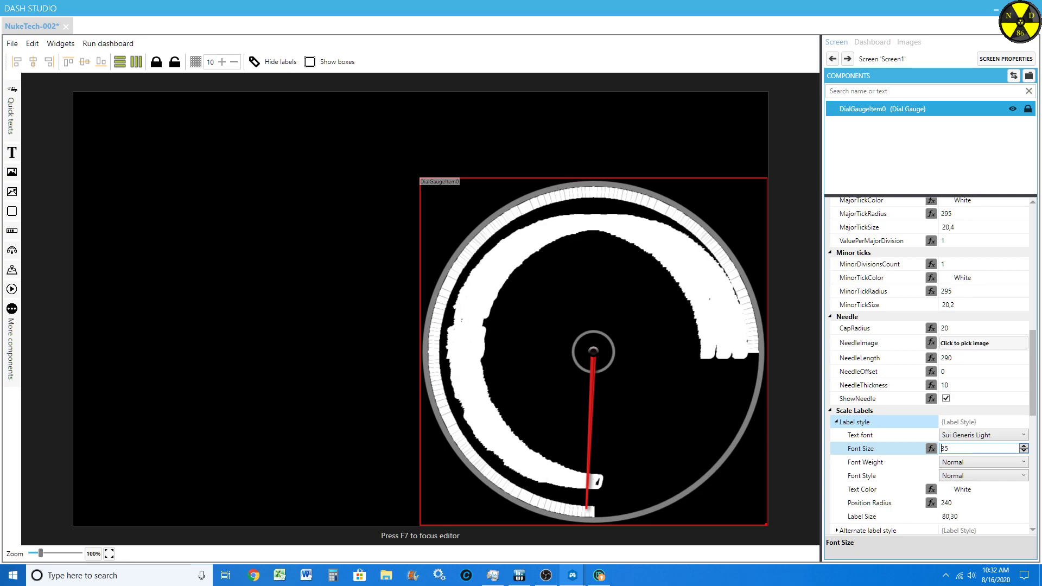
scroll(941, 448, down, 3)
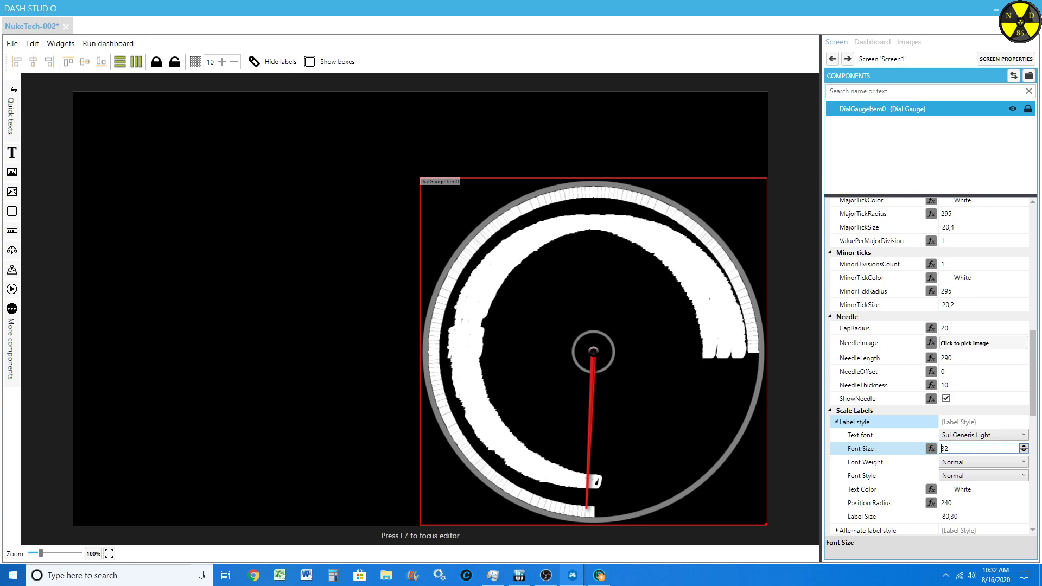
scroll(941, 448, down, 2)
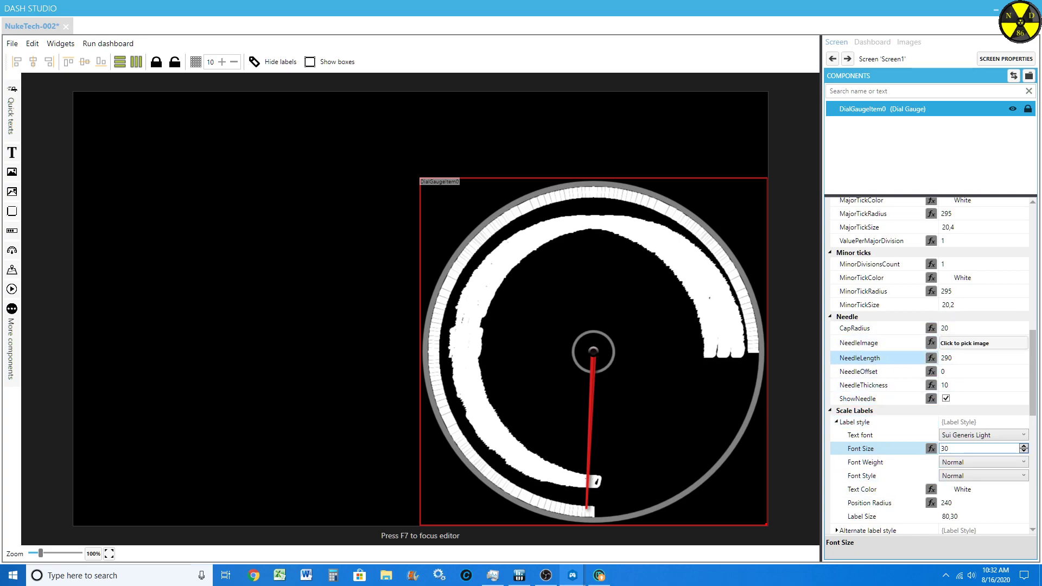
Step: Try a value per major division of 10 on the gauge, and change it to 20
scroll(879, 358, down, 2)
scroll(879, 380, down, 1)
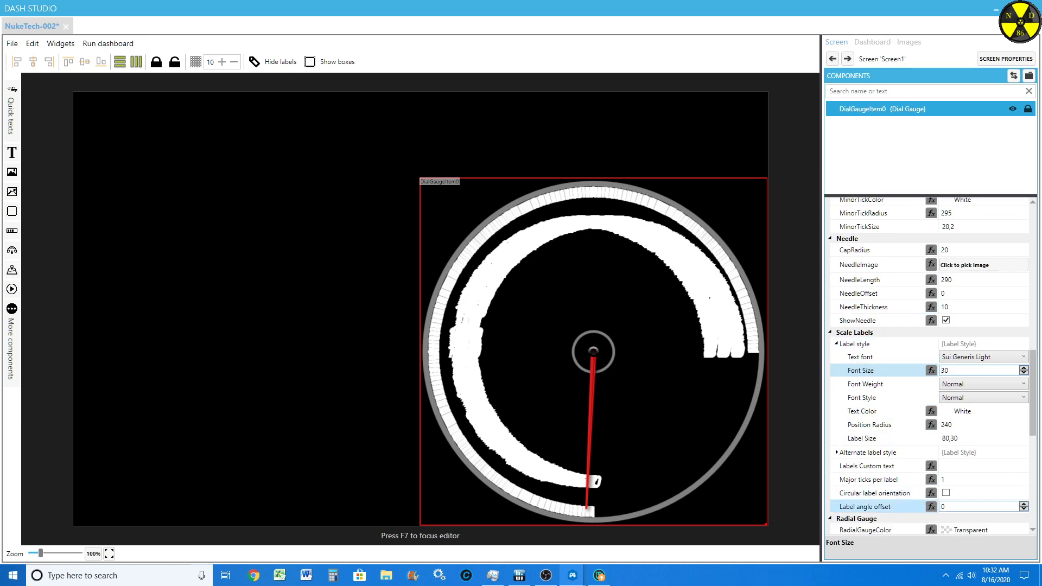
click(868, 479)
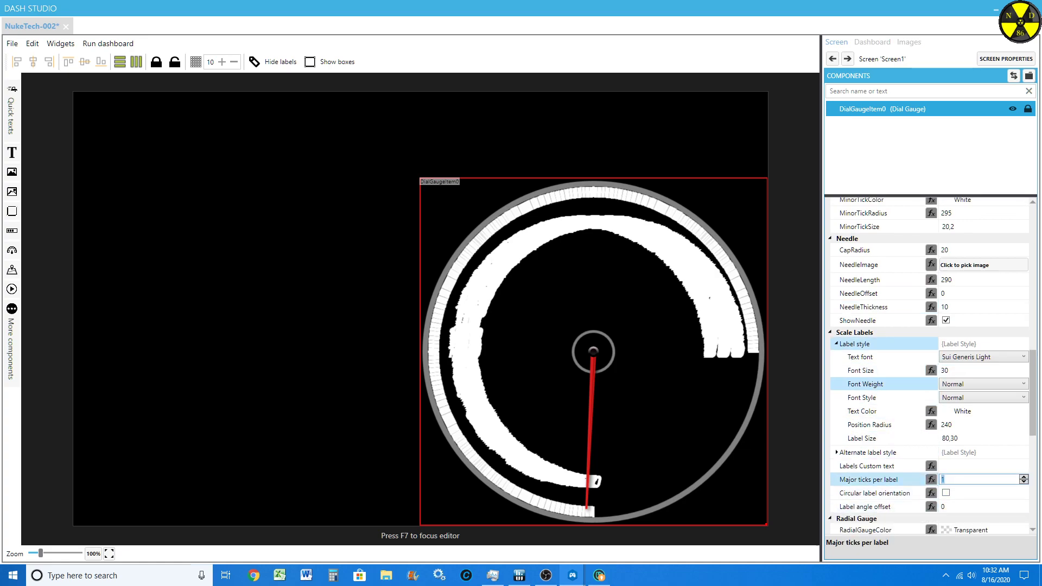
scroll(868, 298, up, 8)
scroll(868, 293, up, 1)
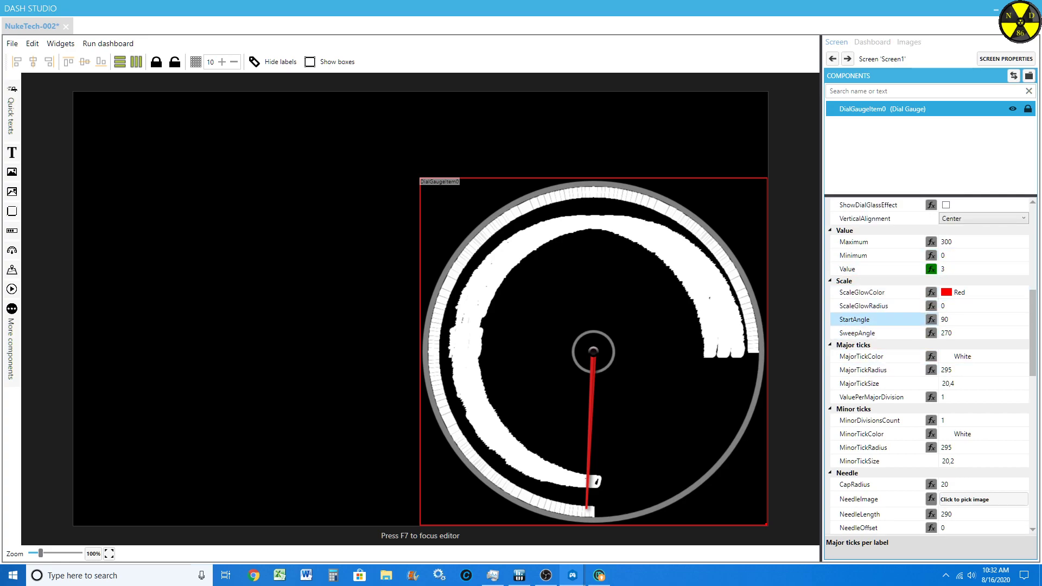
click(953, 397)
text(10)
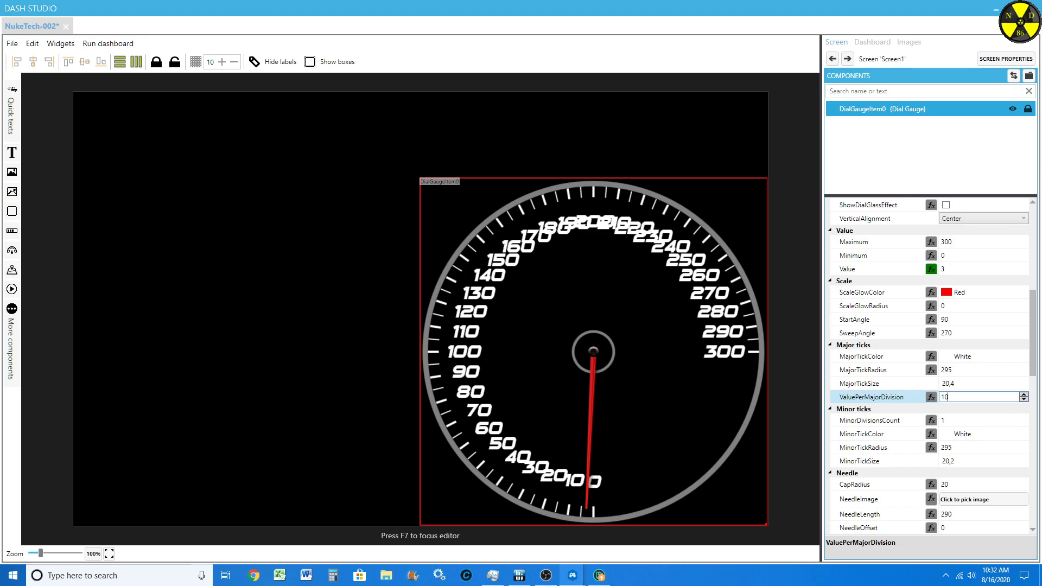
key(BackSpace)
key(BackSpace)
text(20)
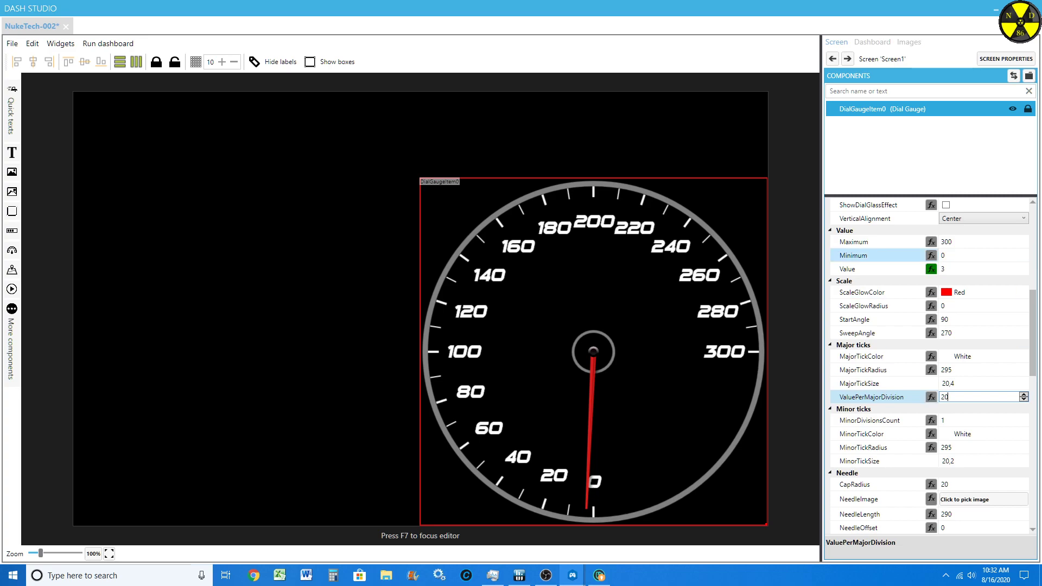
Step: Set the gauge's value to 122 and its value per major division to 10
click(976, 270)
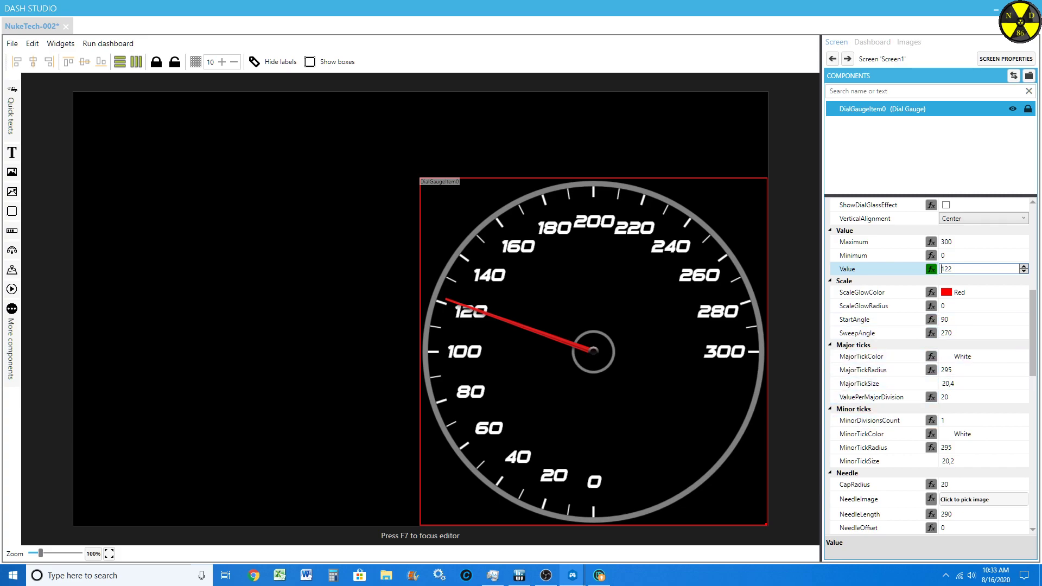
click(971, 397)
scroll(971, 397, down, 6)
scroll(971, 397, down, 4)
scroll(884, 447, down, 1)
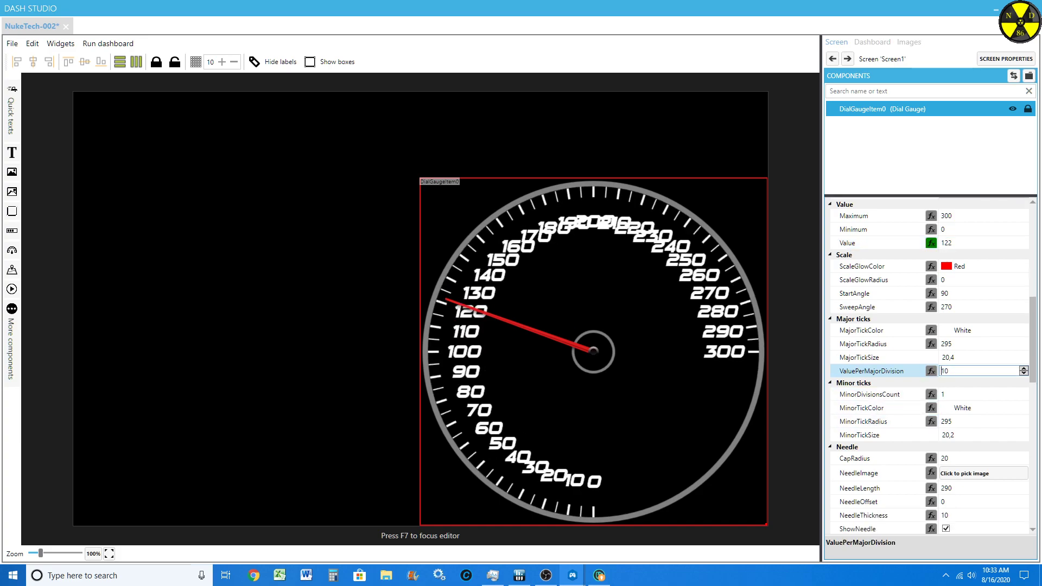
Step: Set the scale labels' major ticks per label to 2
scroll(928, 366, down, 4)
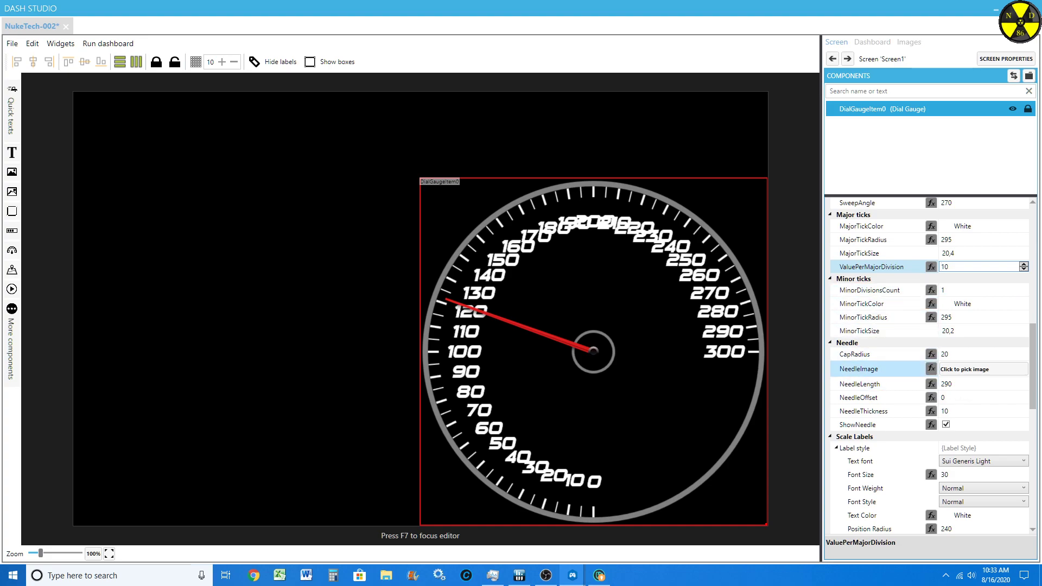
scroll(889, 390, down, 2)
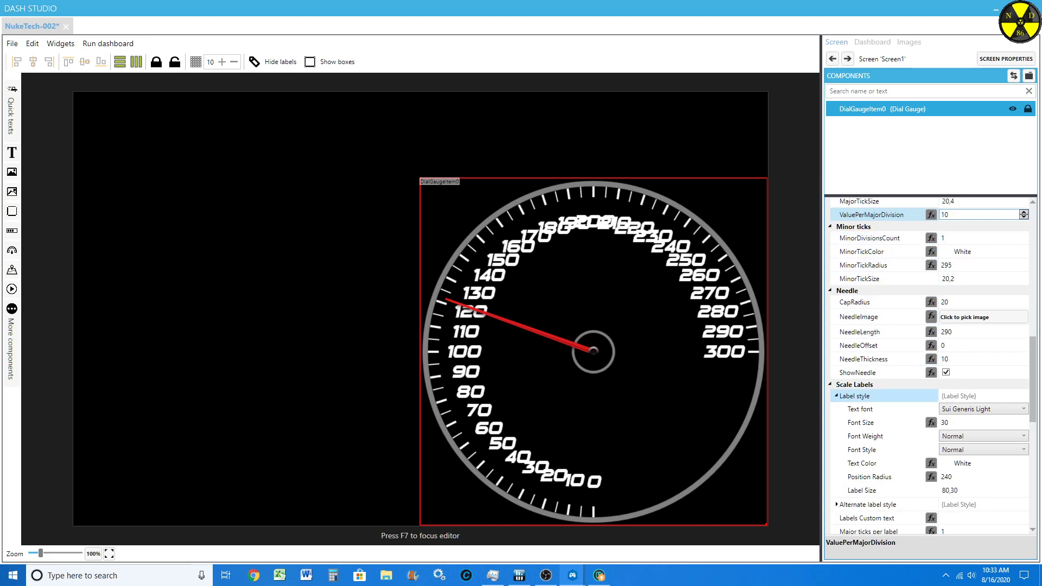
click(956, 531)
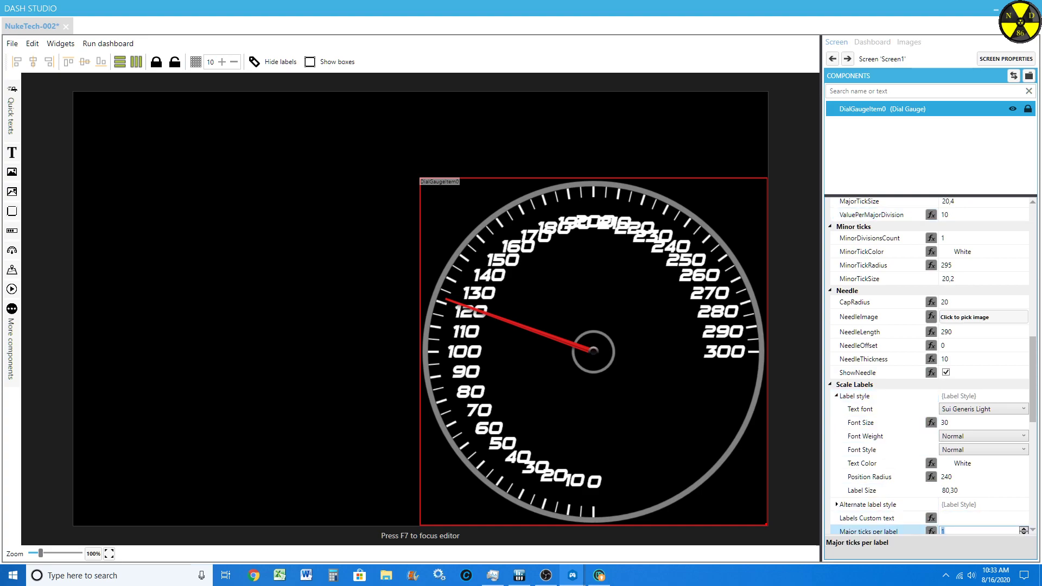
text(2)
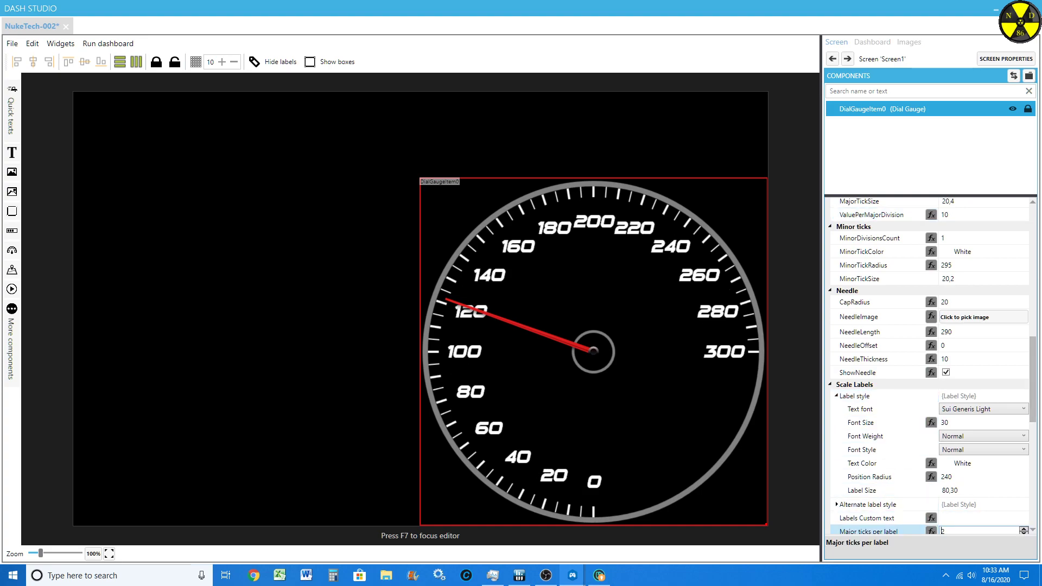
Step: Set the position radius of the dial gauge's scale labels to 242
scroll(889, 390, down, 7)
scroll(945, 503, down, 2)
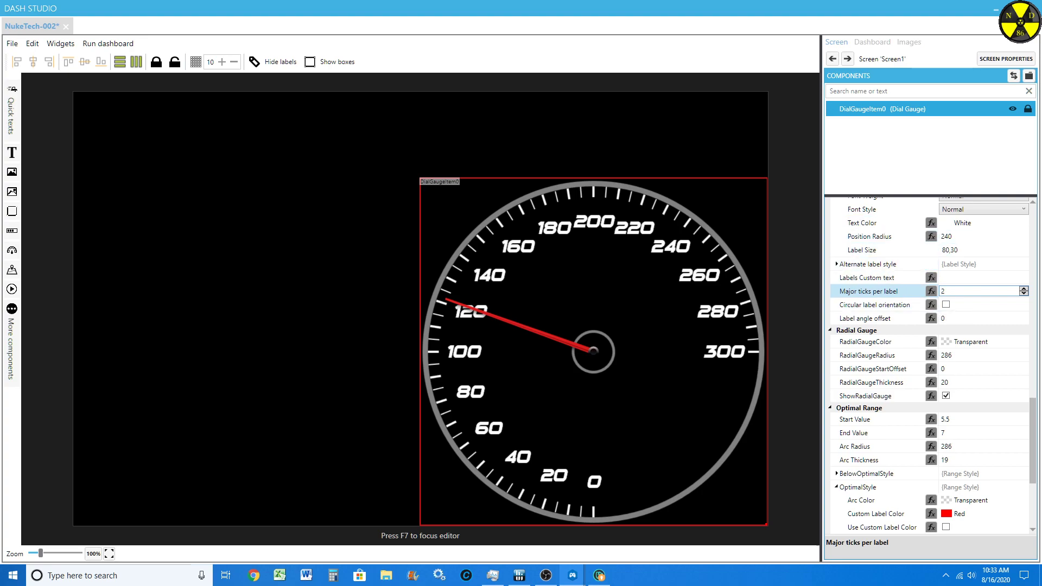
scroll(945, 503, up, 8)
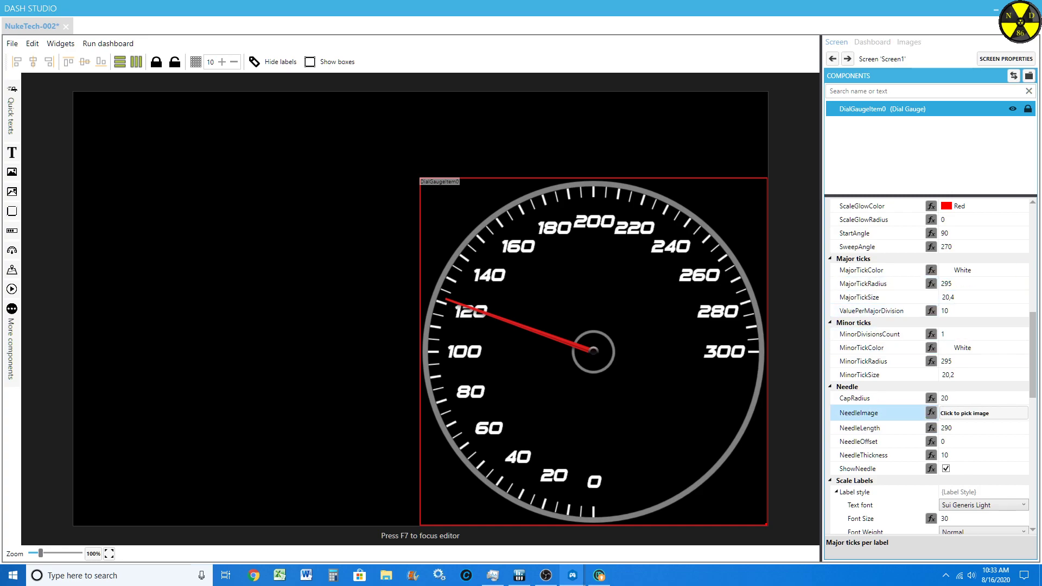
drag(1033, 369, 1033, 417)
click(957, 381)
key(Up)
key(Up)
key(Up)
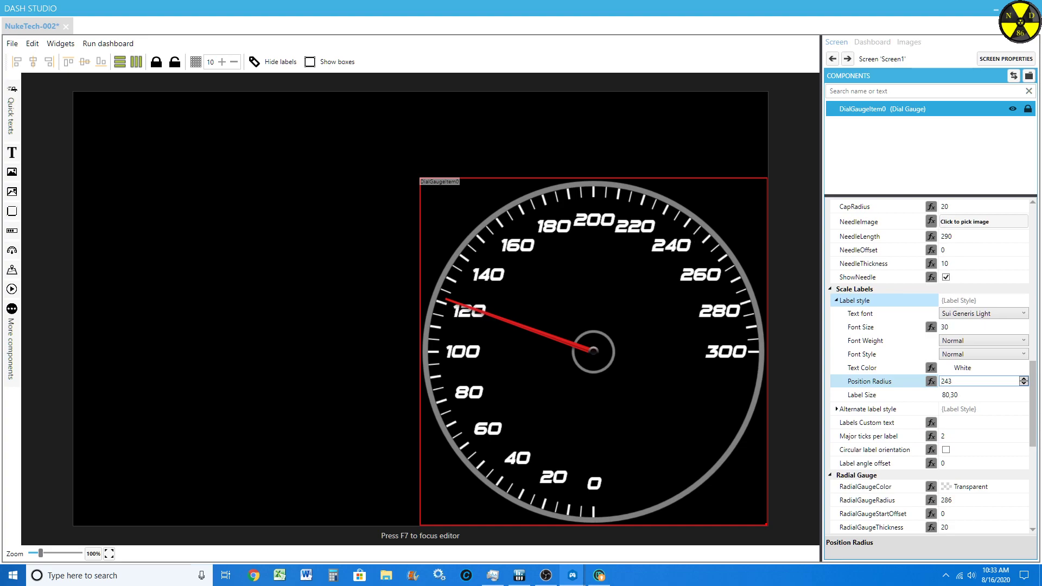
key(Down)
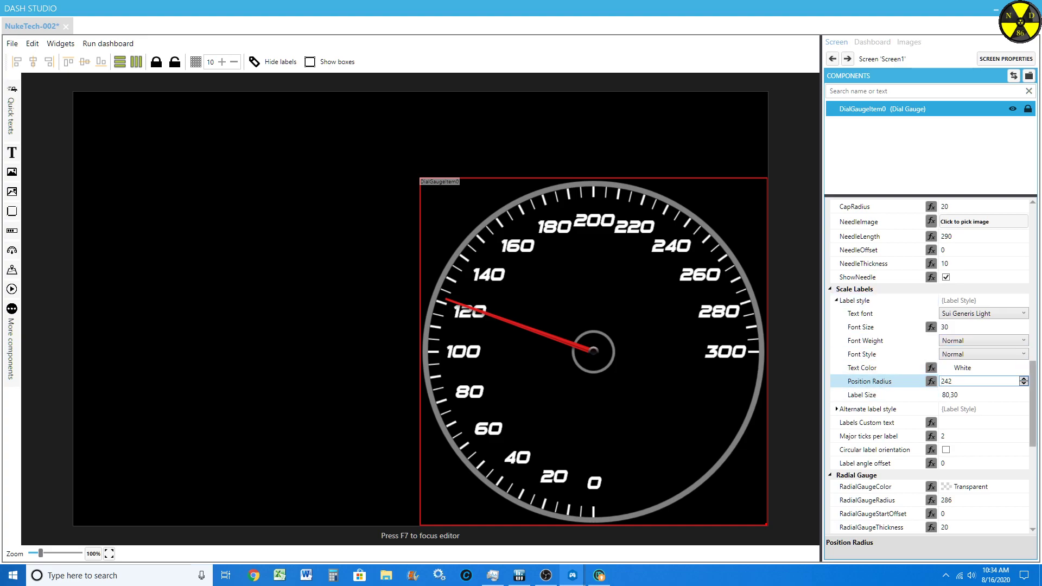
scroll(931, 363, up, 7)
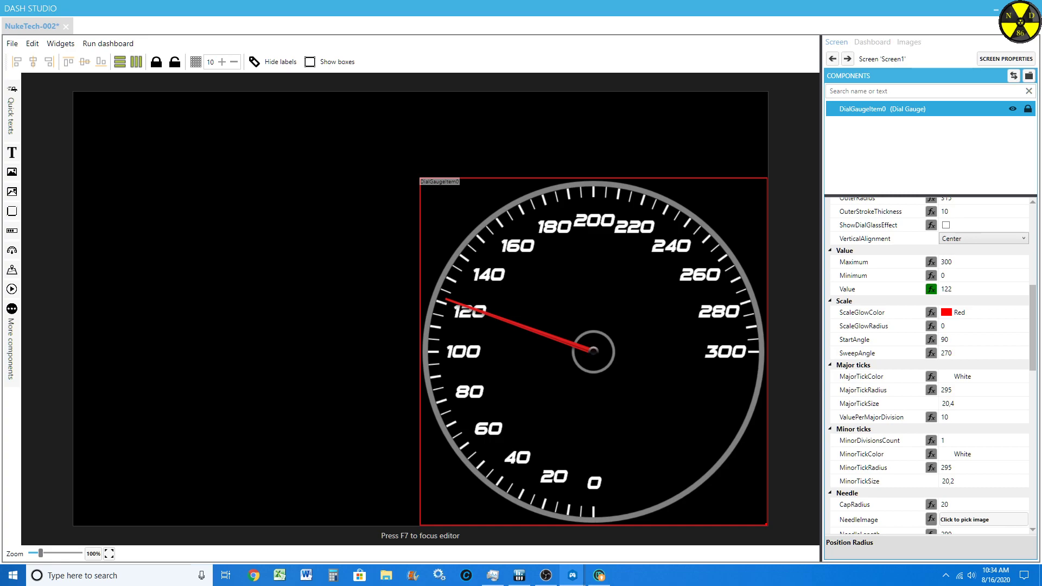
Step: Add a linear gauge just above the dial gauge and set its background color to Black
click(12, 231)
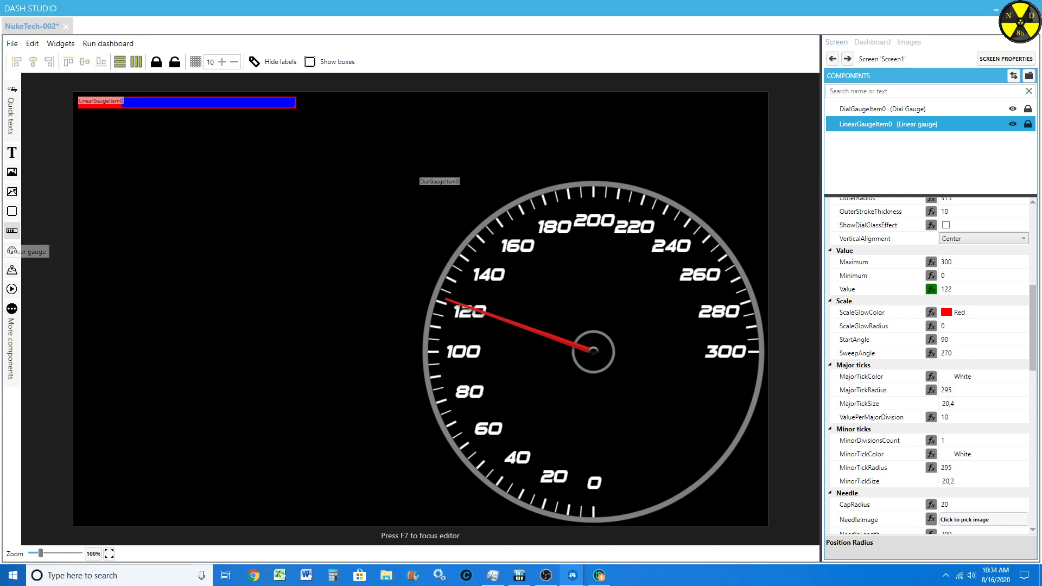
drag(163, 102, 571, 163)
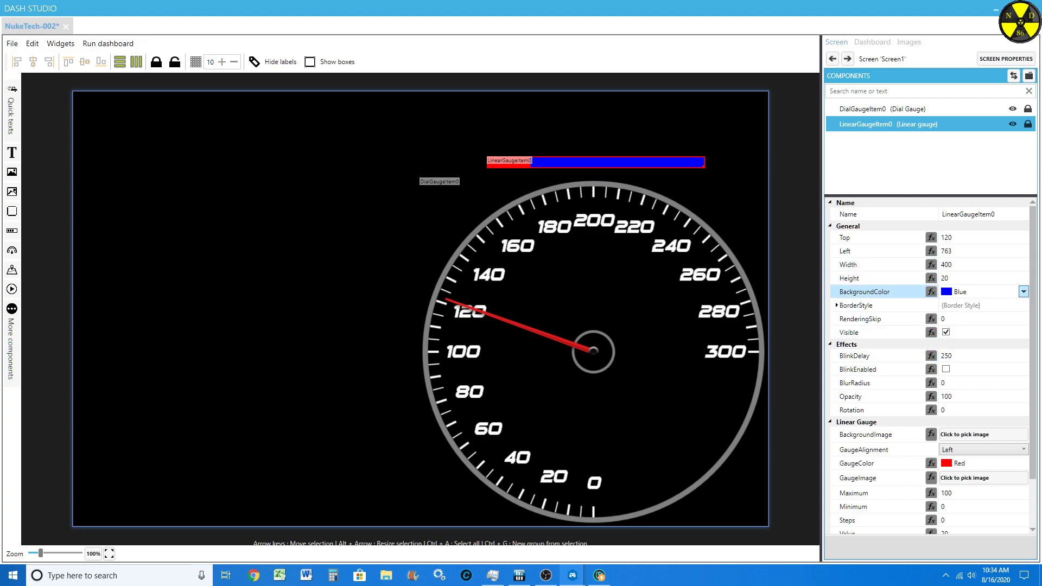
click(1022, 292)
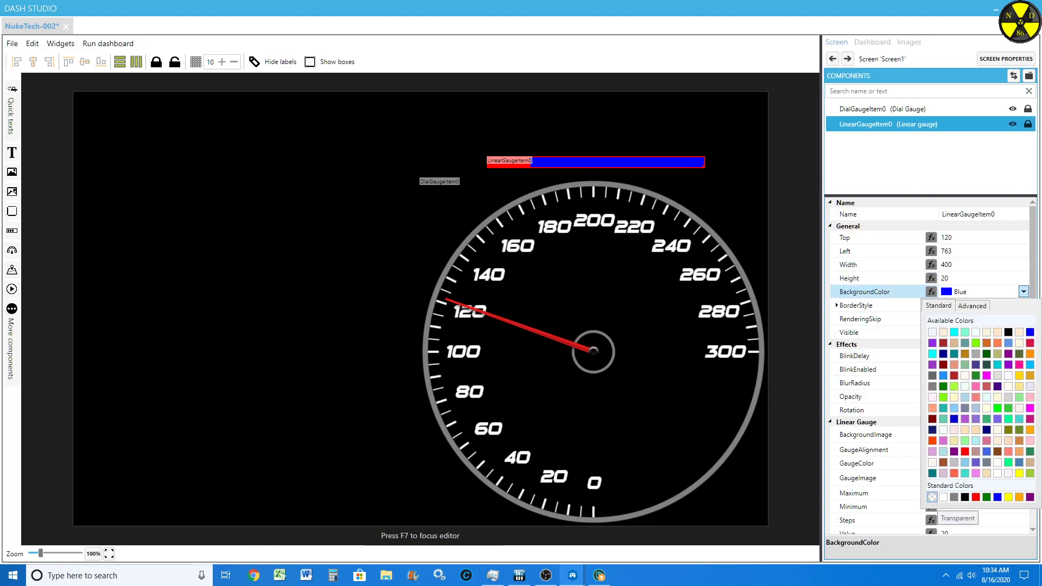
click(965, 497)
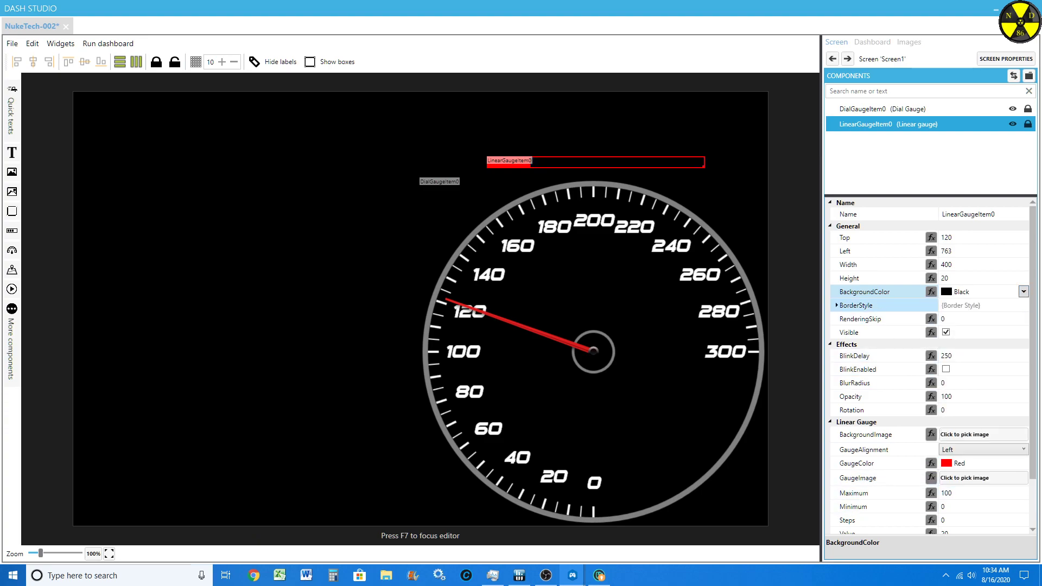
Step: Give the linear gauge a border of 3 on all sides with Gray as the border color
click(836, 306)
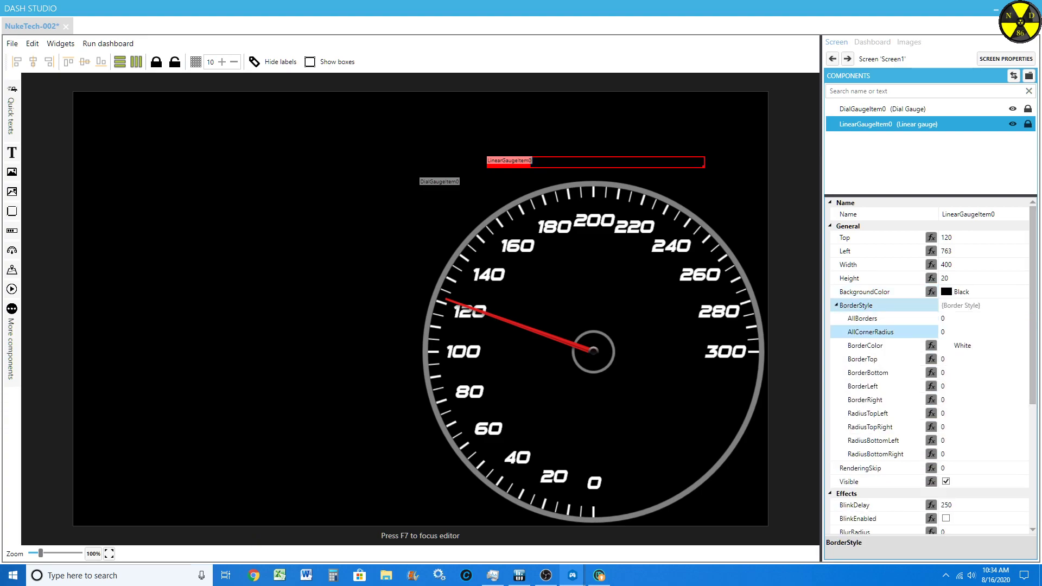
click(969, 319)
text(2)
key(Return)
key(Up)
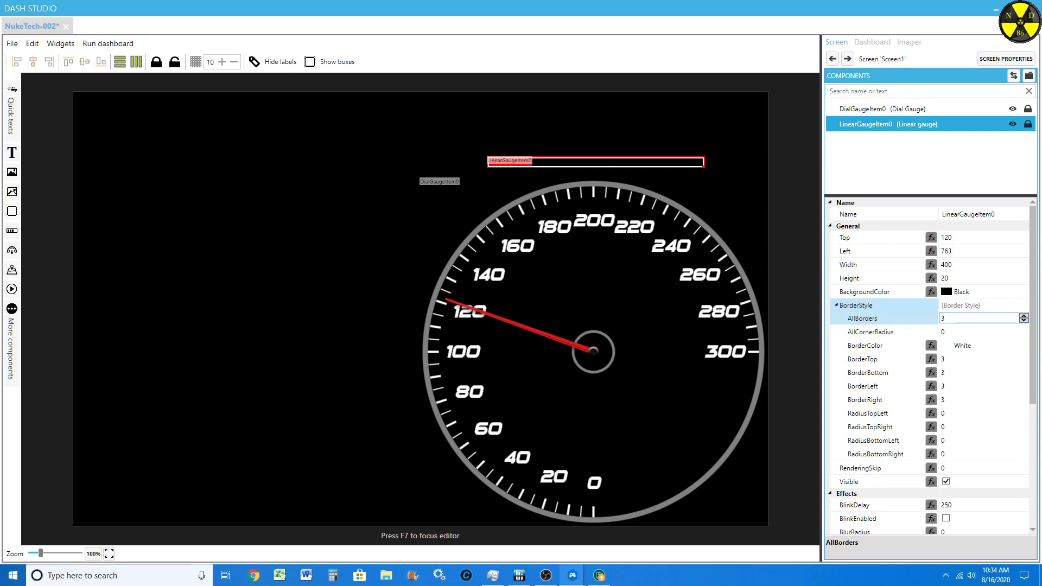
click(1023, 346)
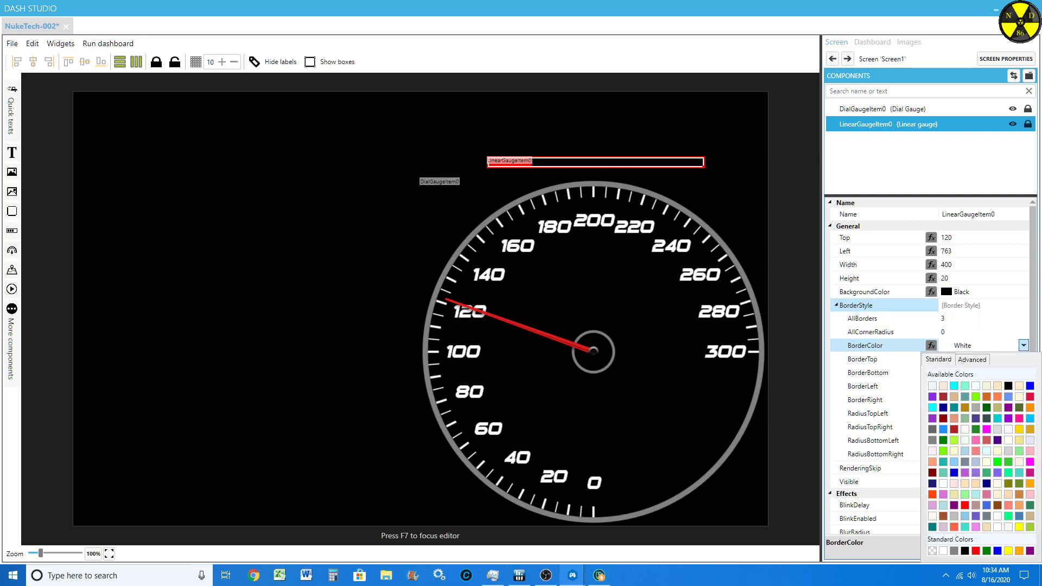
click(953, 550)
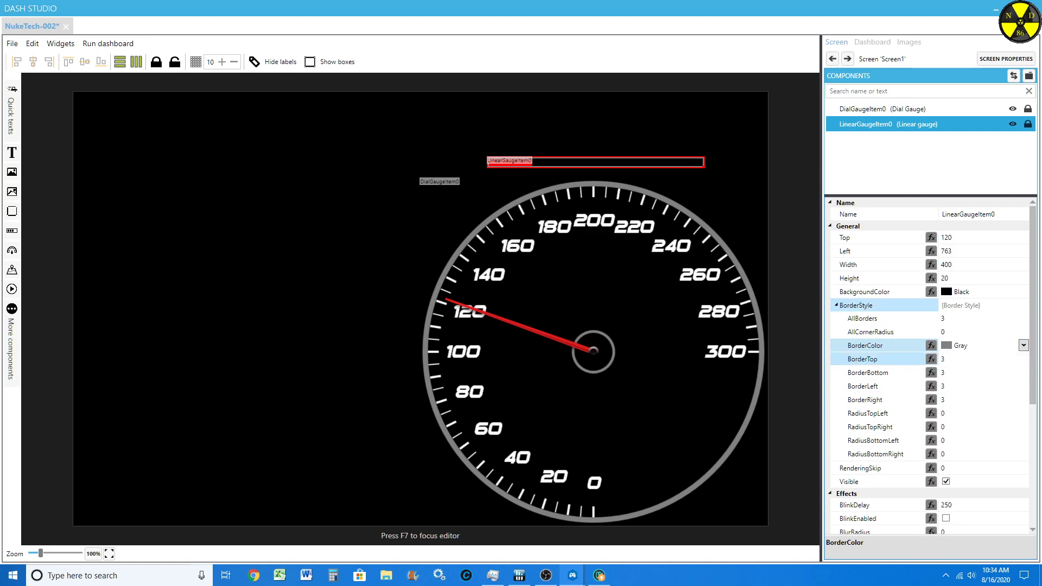
click(836, 306)
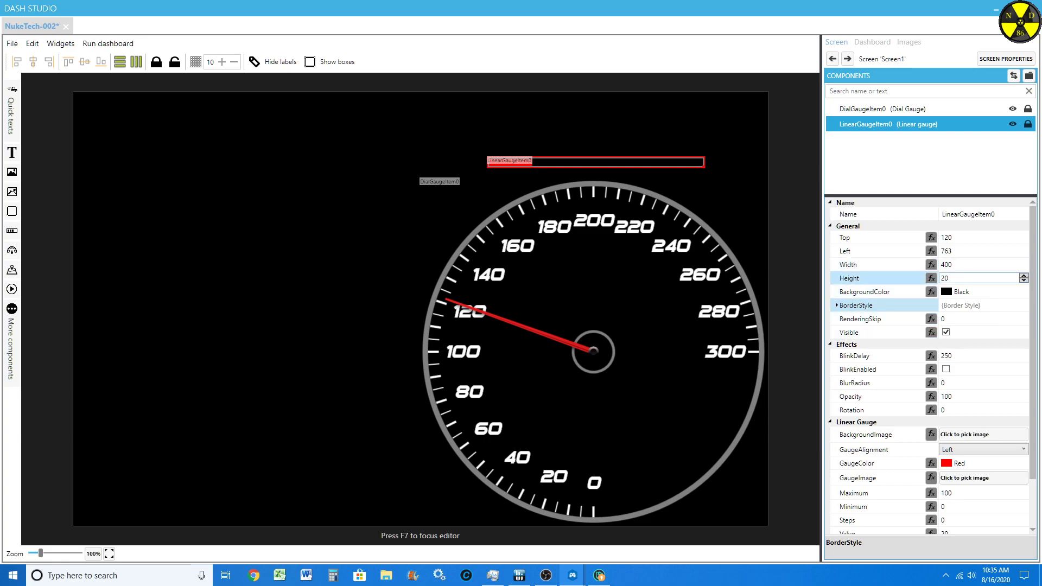
Step: Set the linear gauge's width to 640 and its left position to 637
click(965, 265)
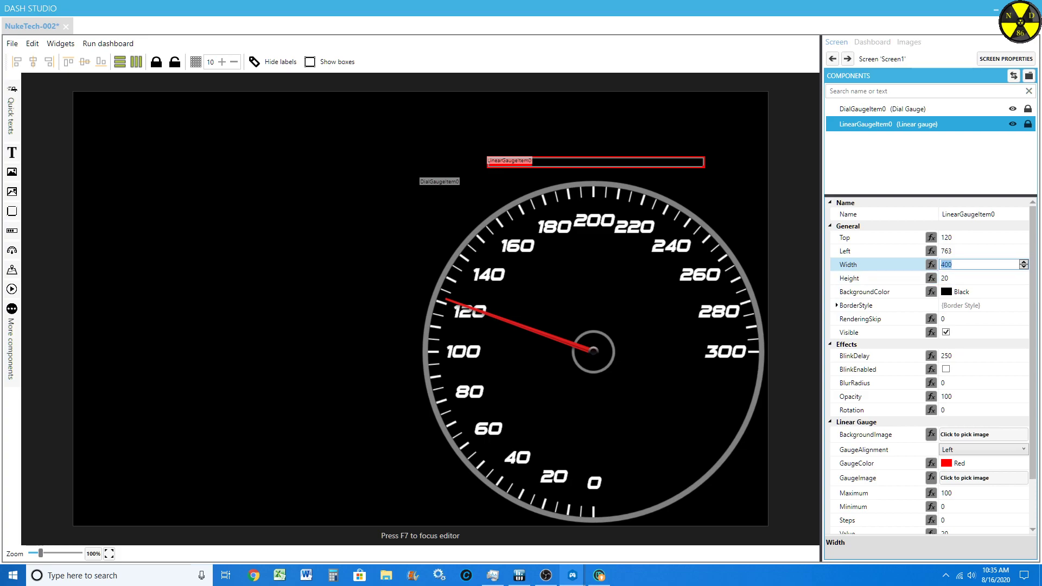
text(640)
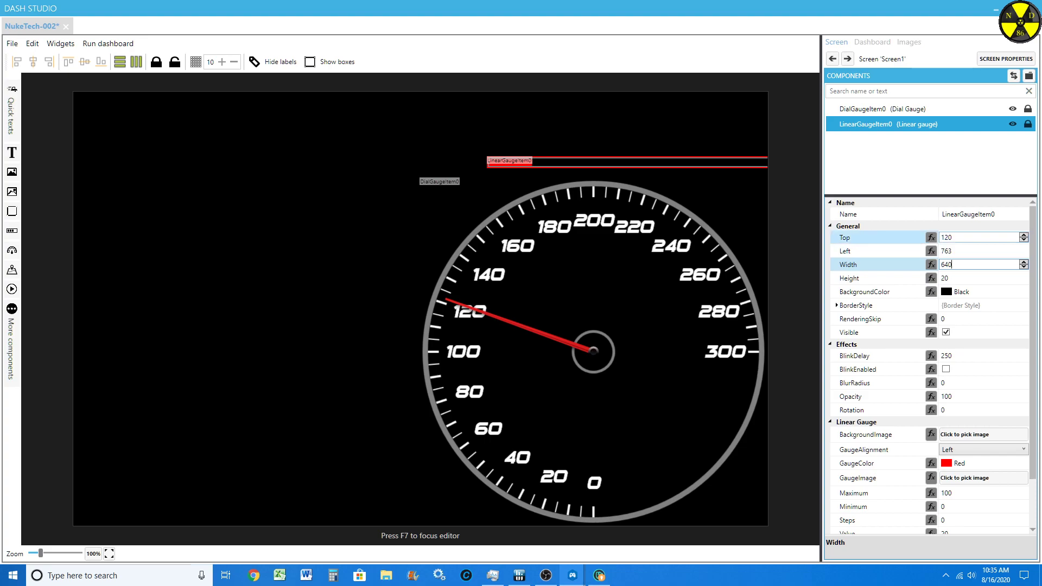
click(977, 251)
scroll(977, 251, down, 15)
scroll(976, 251, down, 20)
scroll(976, 250, down, 20)
scroll(977, 251, down, 20)
scroll(976, 251, down, 11)
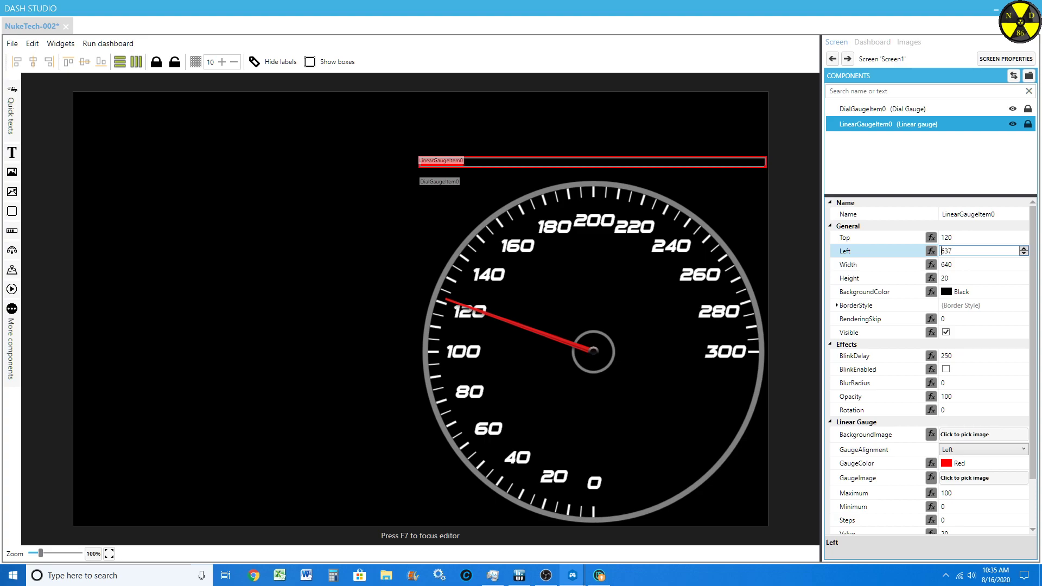
Step: Increase the linear gauge's height to 43
click(971, 278)
scroll(971, 278, up, 20)
scroll(971, 278, up, 1)
Step: Hide the component labels on the canvas, and try showing the component boxes before turning them off again
click(575, 277)
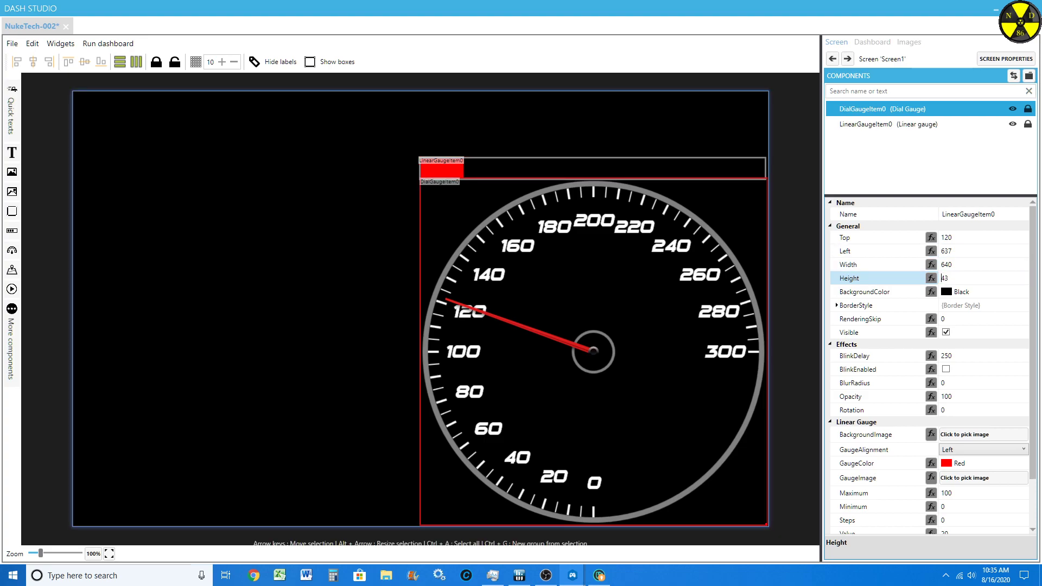
click(275, 61)
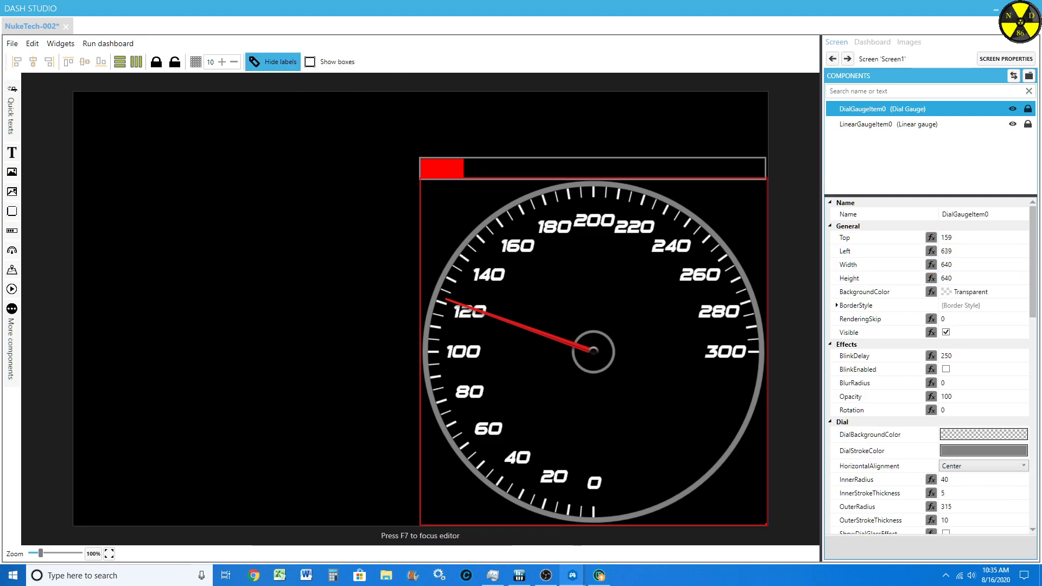
key(F7)
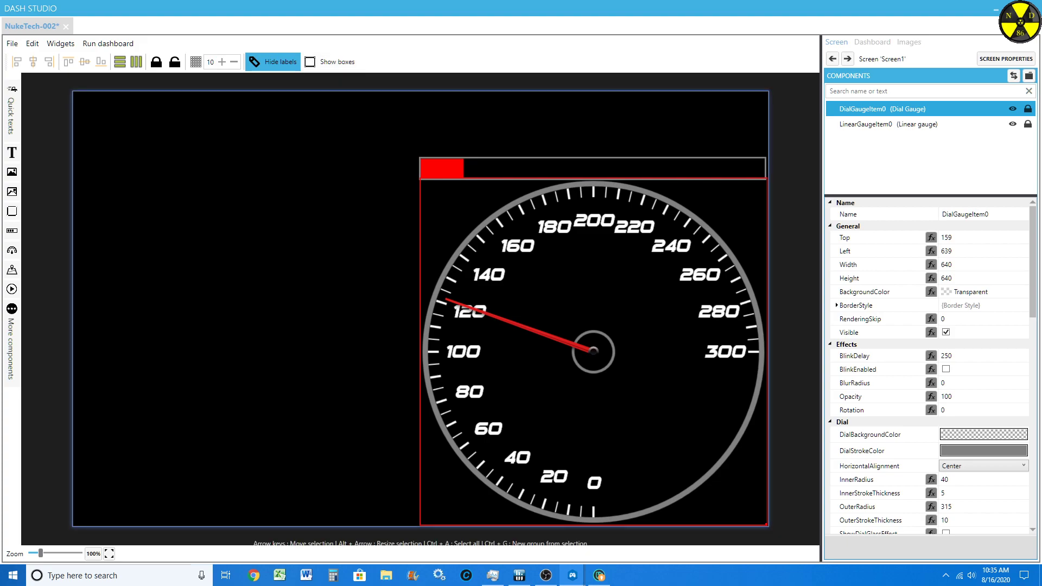
click(314, 61)
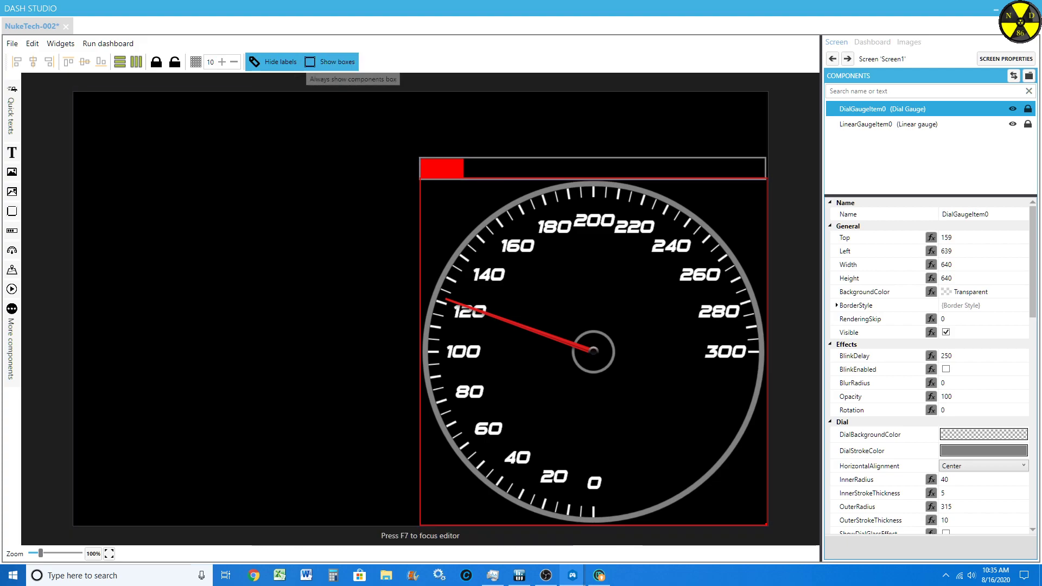
click(315, 62)
Step: Try Center and Right as the linear gauge's alignment, return it to Left, and view the gauge color choices
click(592, 168)
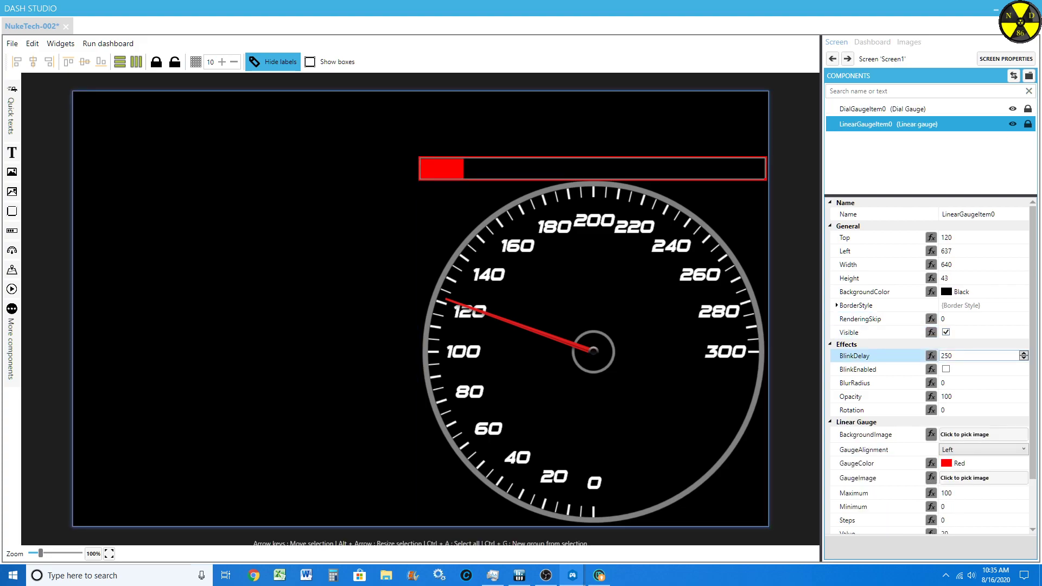
scroll(885, 410, down, 2)
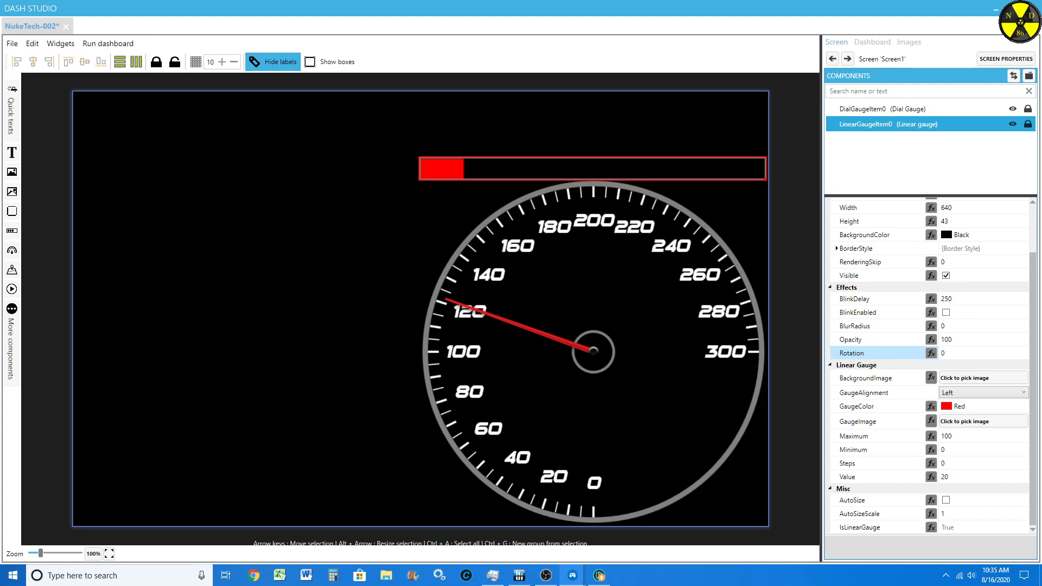
scroll(885, 354, up, 2)
scroll(884, 355, down, 2)
click(983, 392)
click(950, 411)
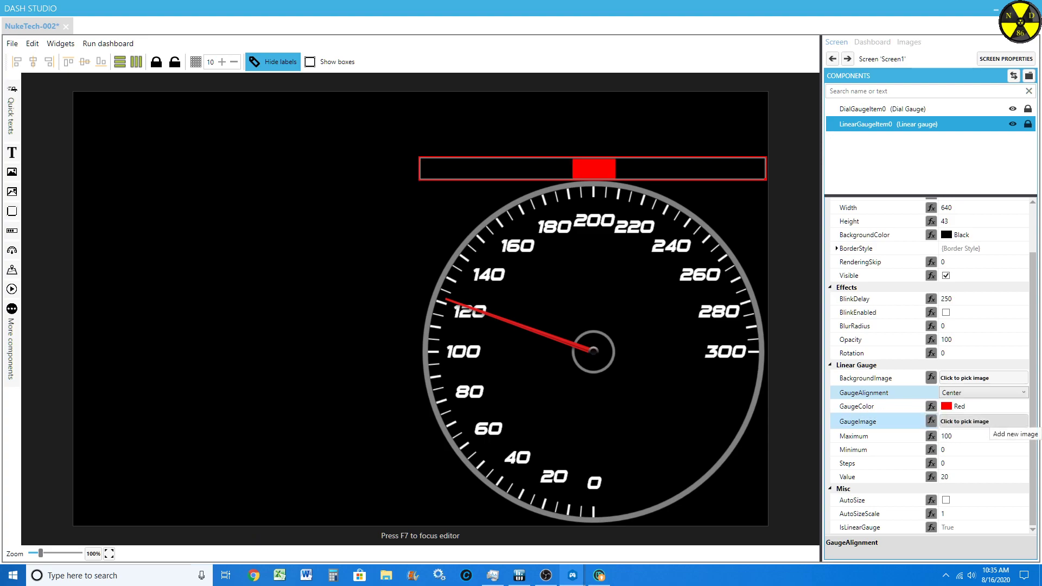
click(983, 392)
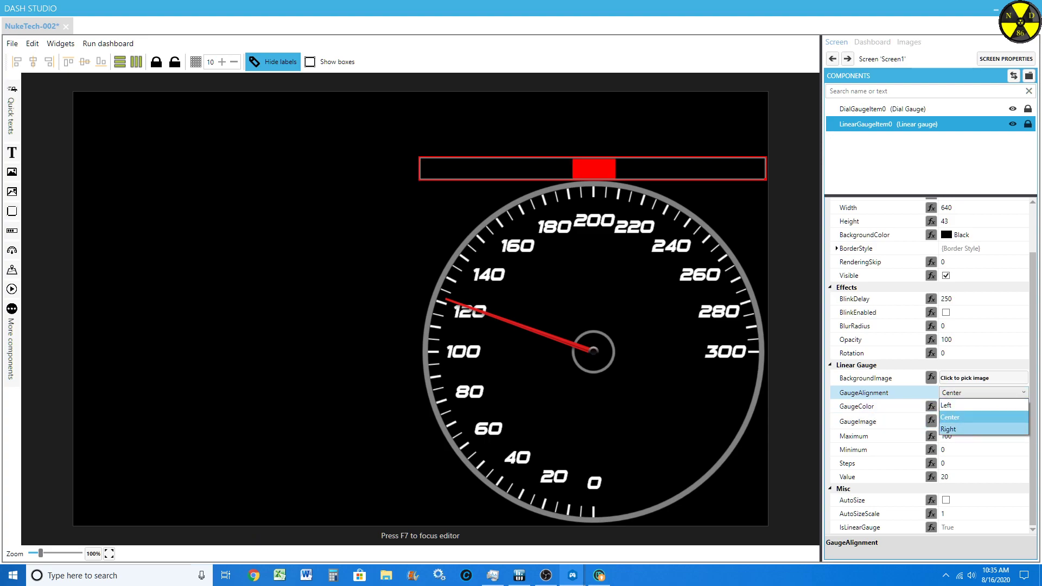
click(955, 429)
click(983, 393)
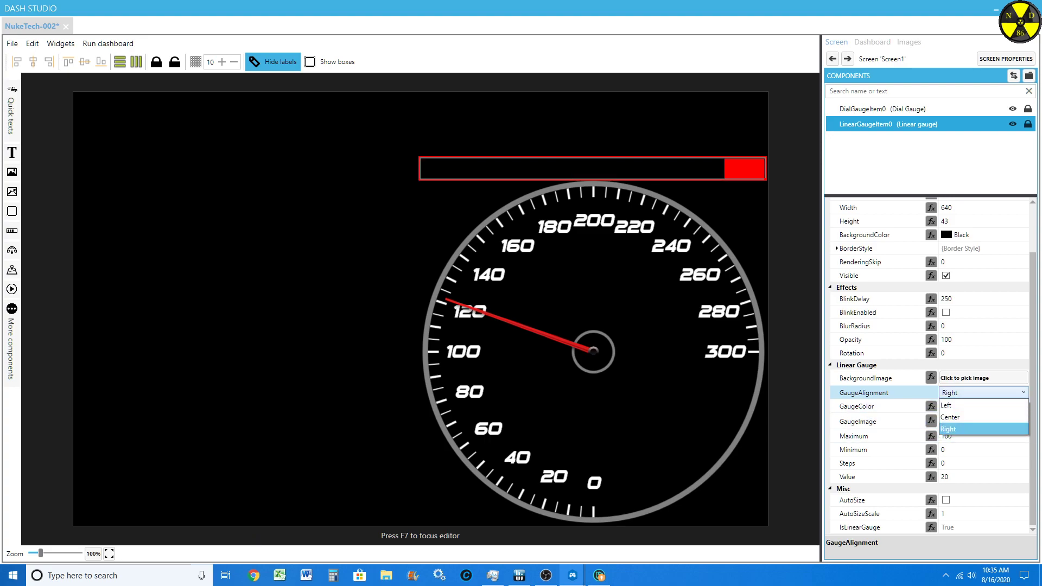
click(955, 404)
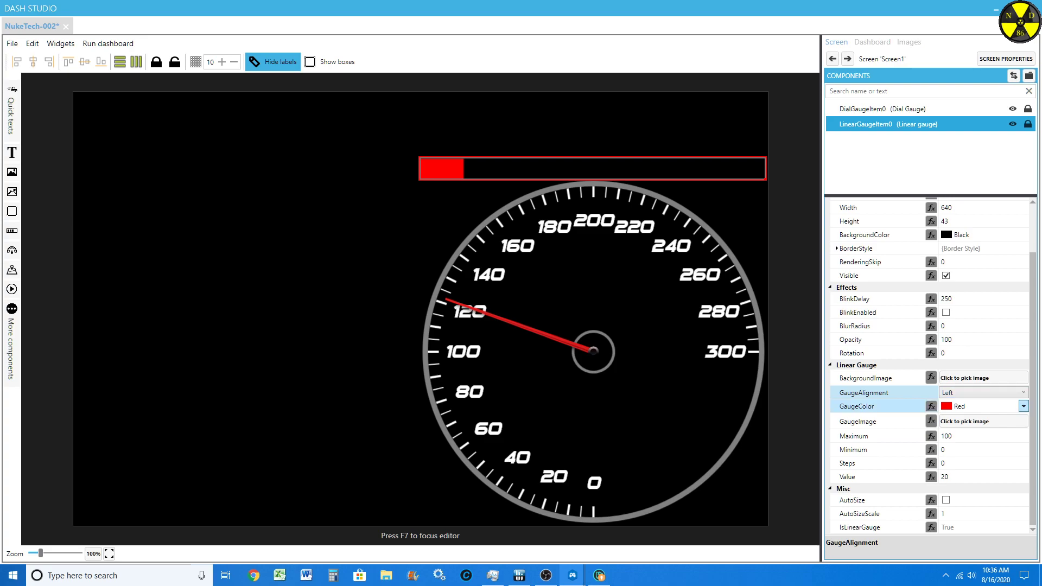
click(1023, 406)
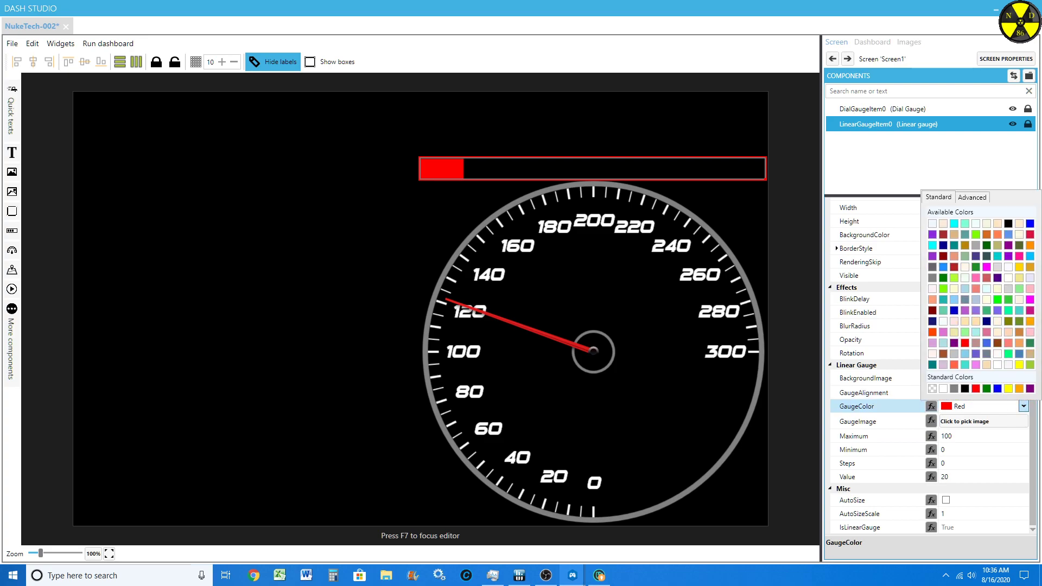
click(1023, 406)
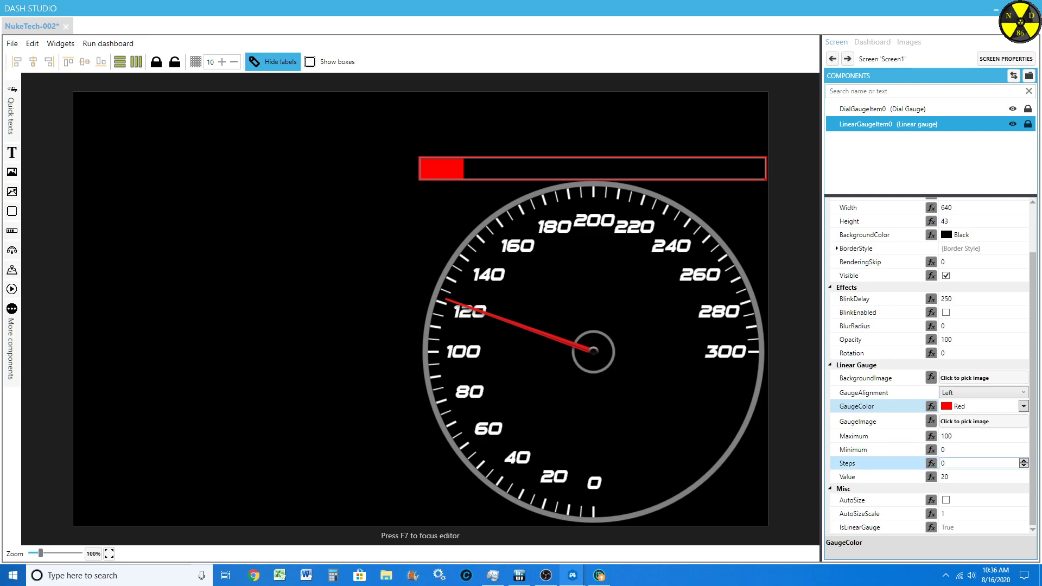
Step: Set the linear gauge's steps to 5 and test the fill by gradually raising its value to 95
click(971, 463)
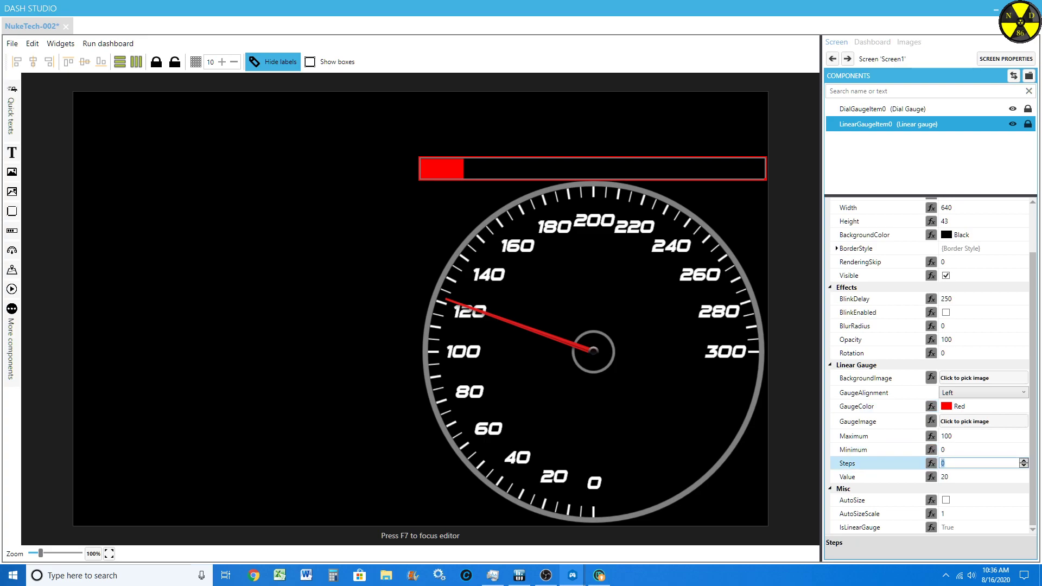
text(5)
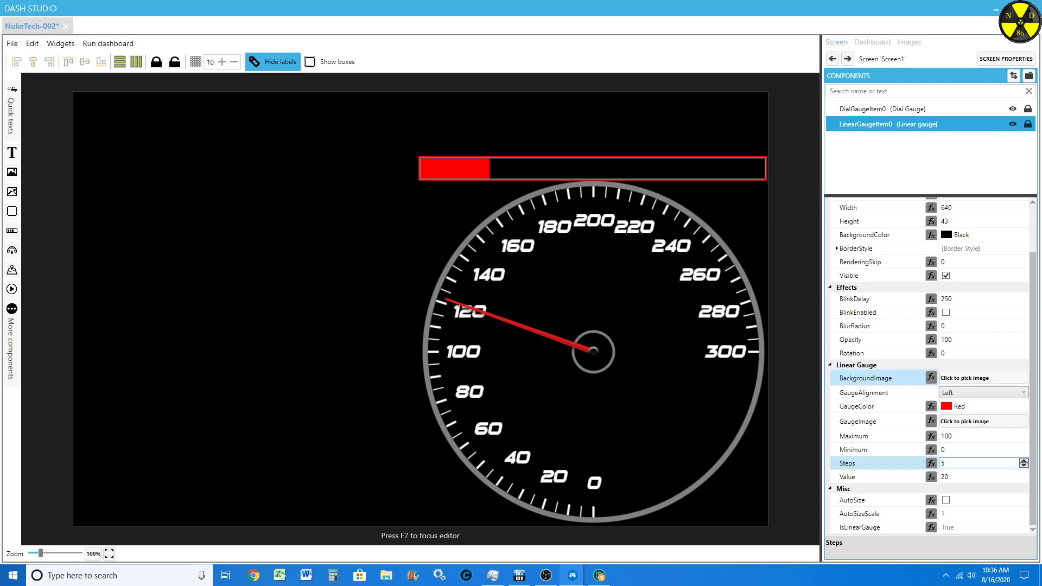
click(971, 477)
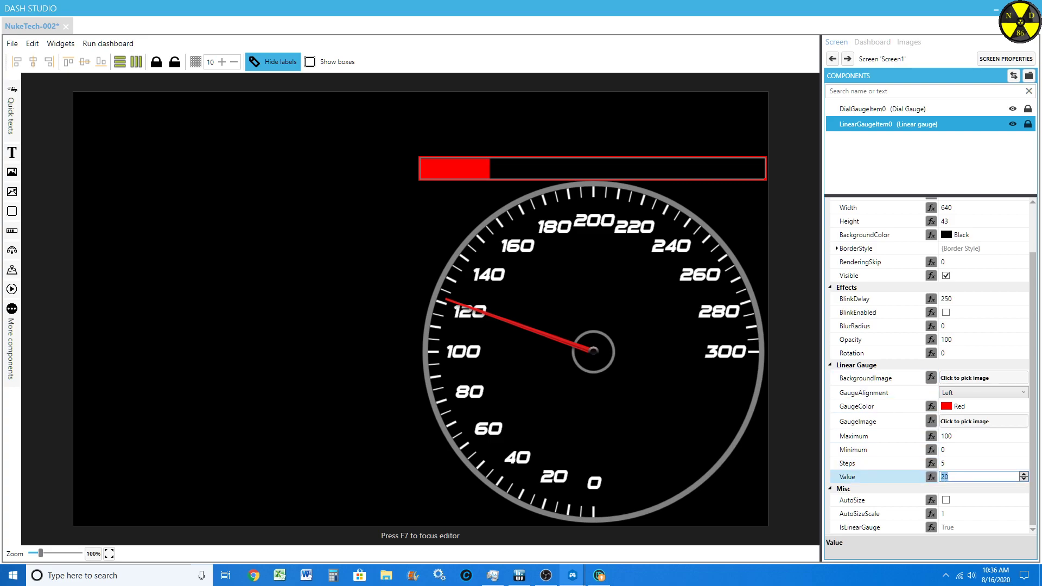
text(23)
key(Up)
key(Up)
key(Up)
key(Up)
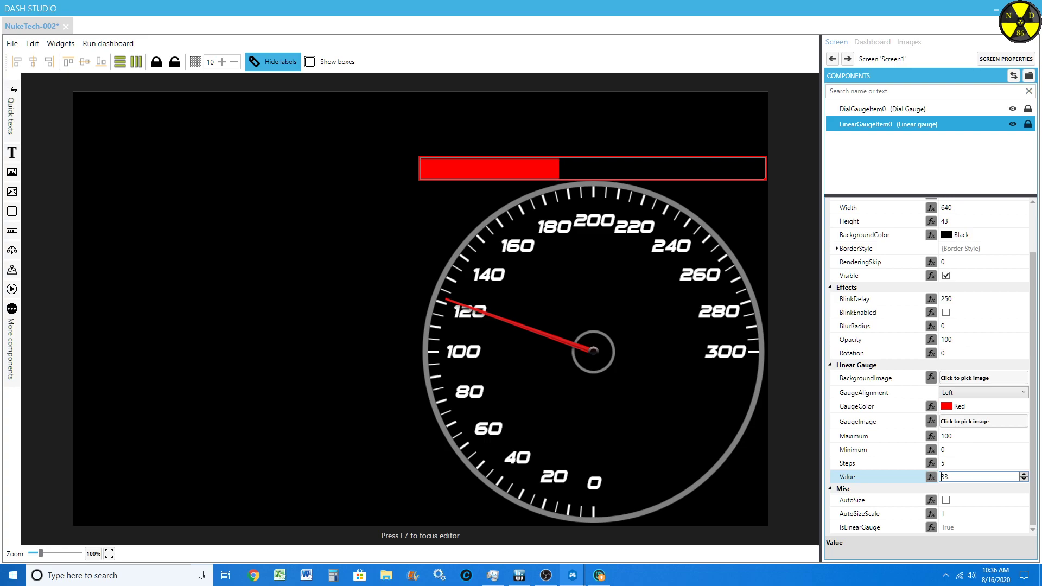
key(Up)
key(Up)
key(Up)
key(Up)
key(Up)
key(Up)
key(Up)
key(Up)
key(Up)
key(Up)
key(Up)
key(Up)
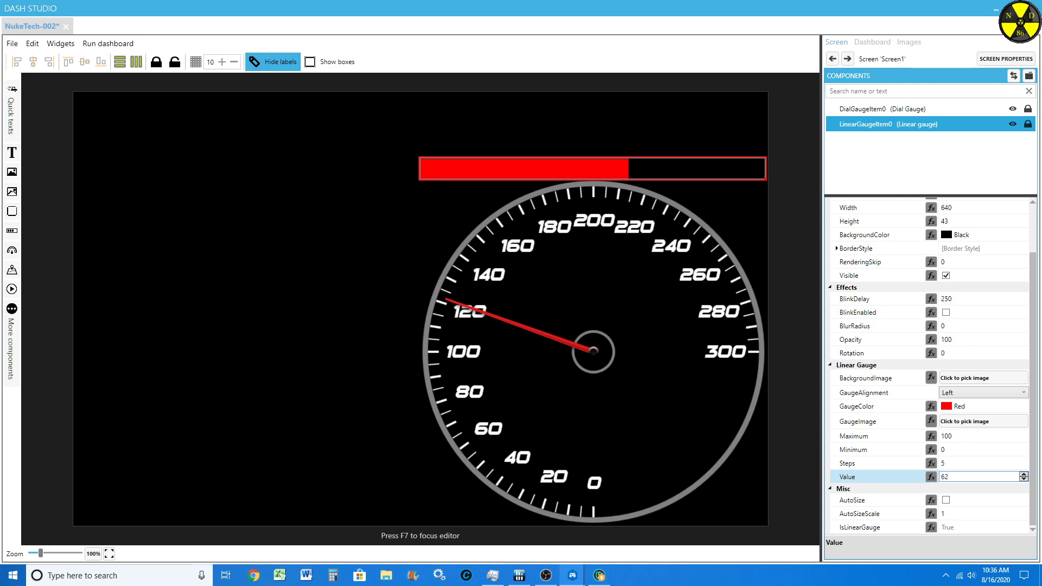
key(Up)
key(Up)
key(Up)
key(Up)
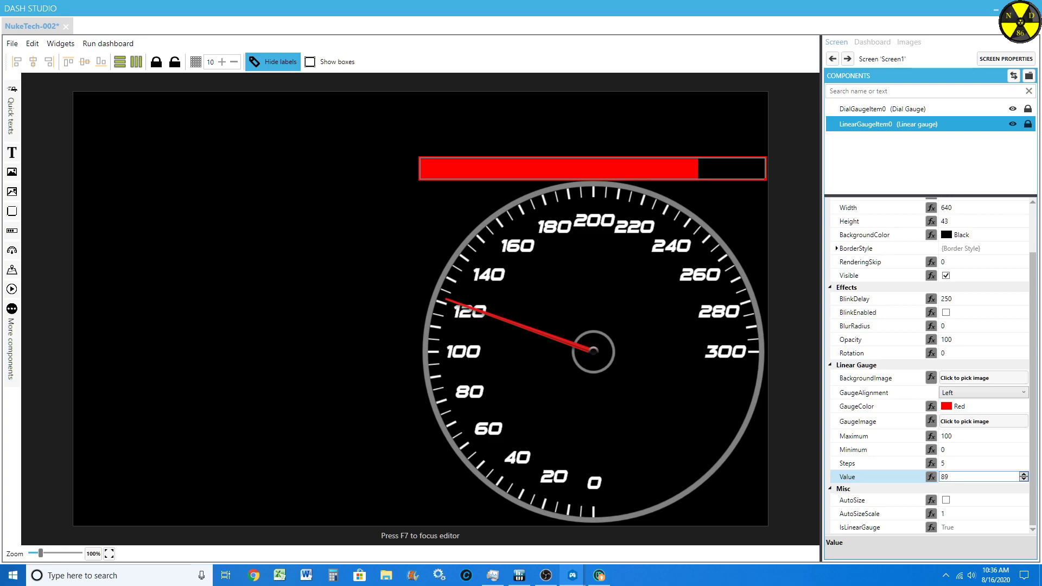
key(Up)
key(Up)
key(Up)
key(Up)
key(Up)
key(Up)
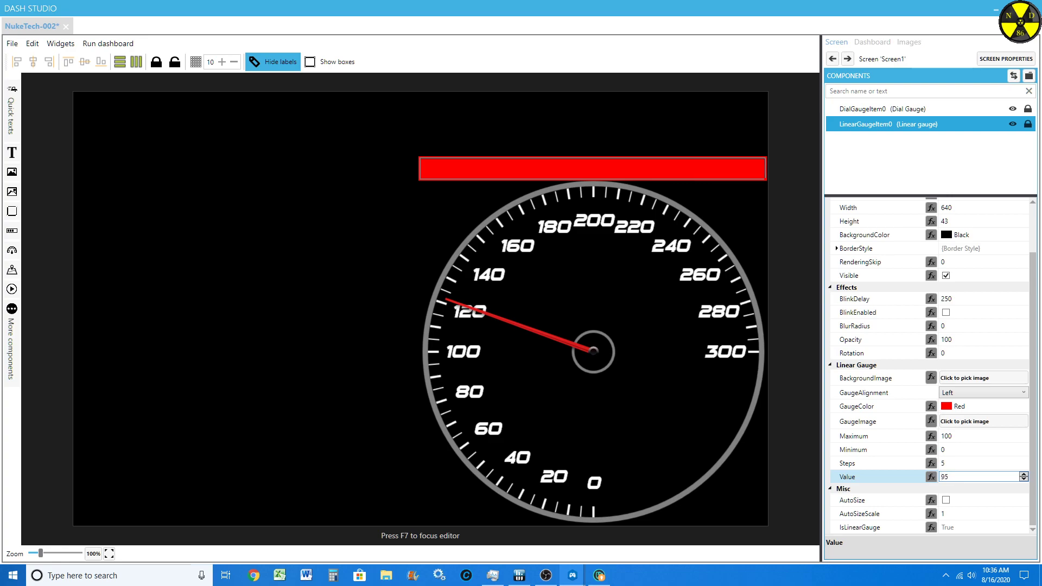
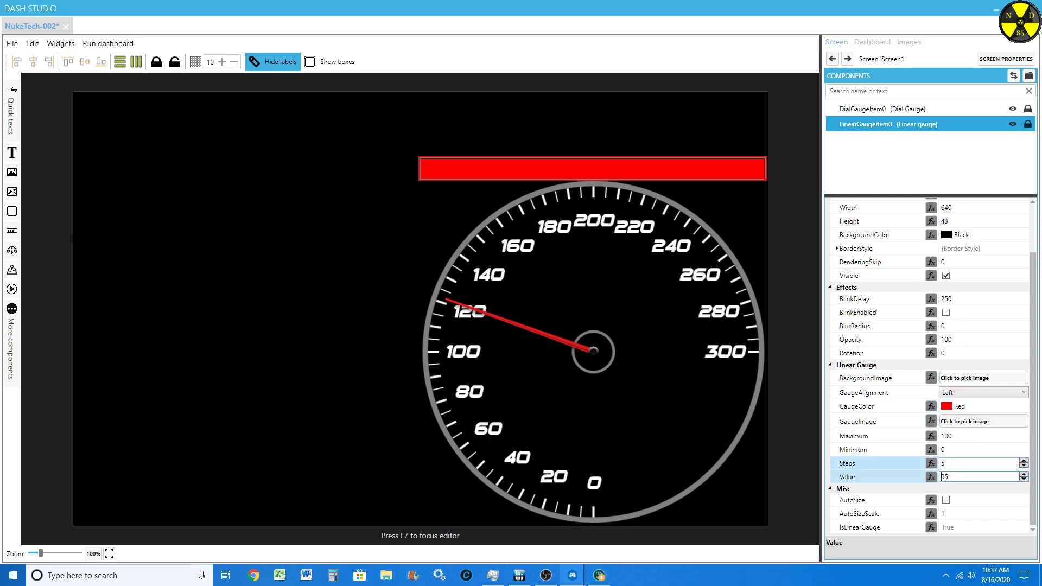
Step: Set the linear gauge's steps to 0 and test the fill by gradually lowering its value to 37
click(979, 463)
scroll(979, 463, down, 6)
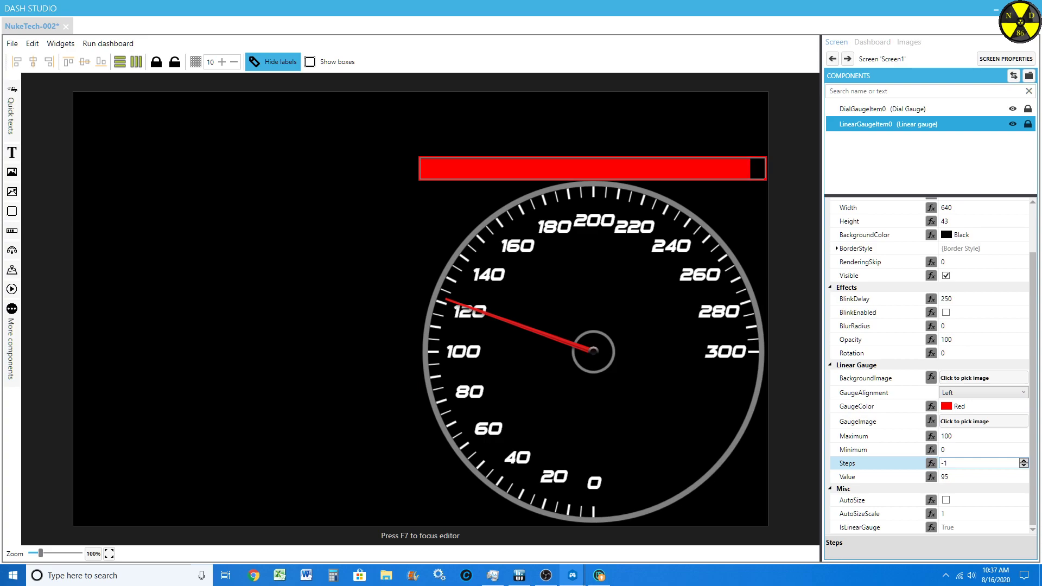
scroll(979, 463, up, 3)
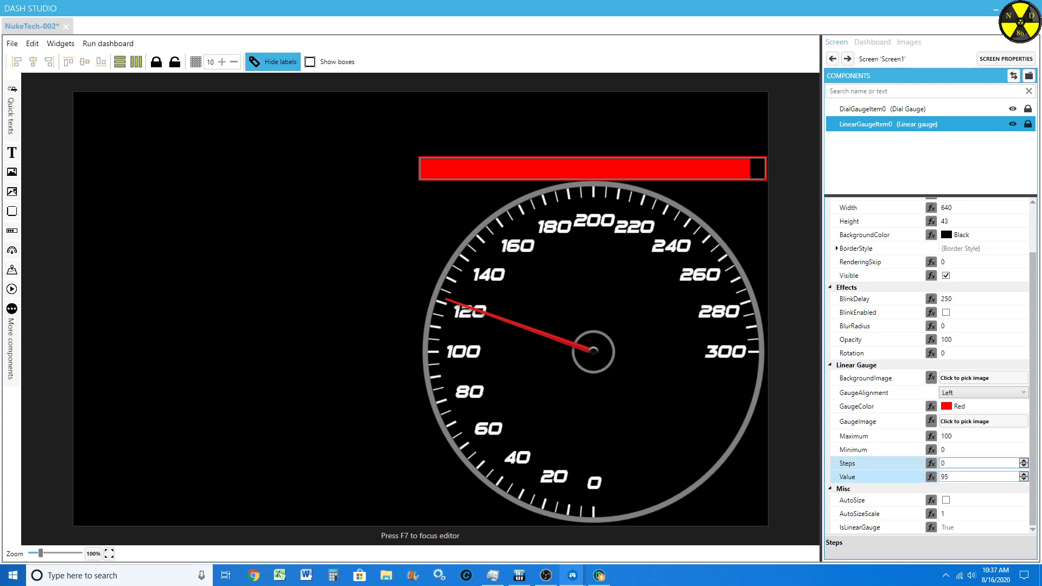
click(979, 477)
scroll(978, 477, down, 6)
scroll(941, 477, down, 20)
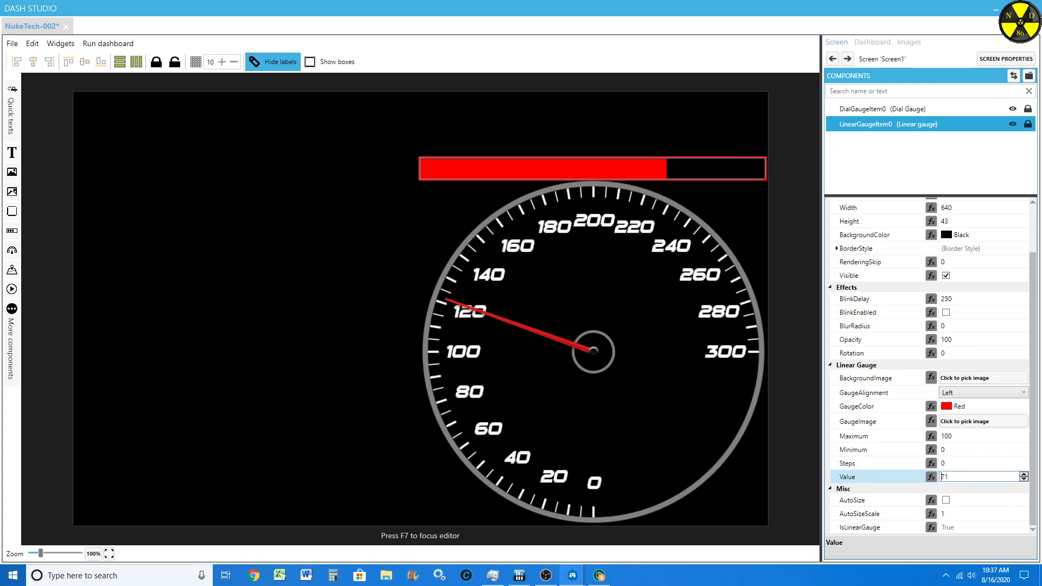
scroll(941, 477, down, 15)
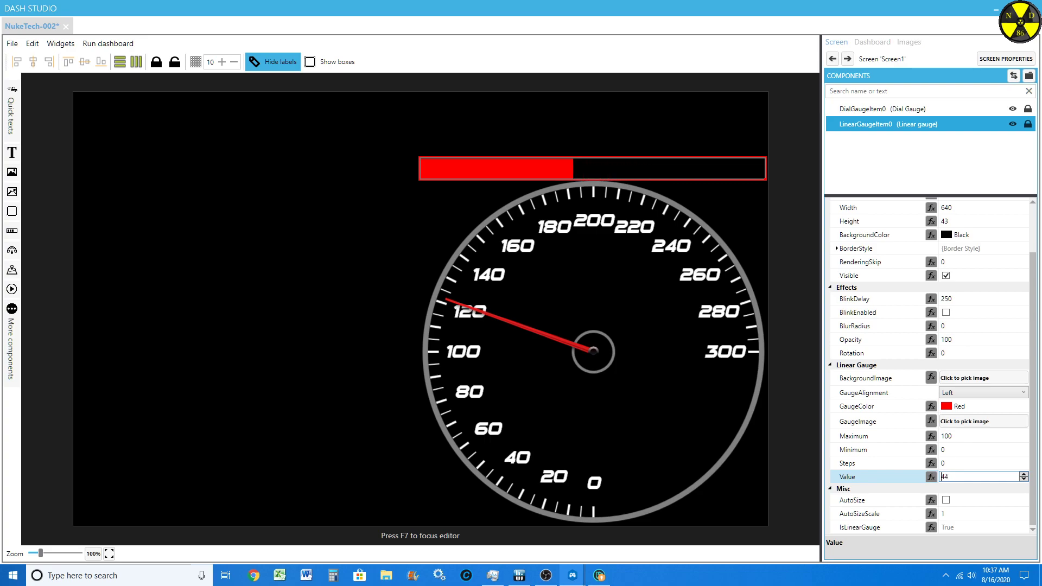
scroll(941, 476, down, 1)
Step: Set the linear gauge's steps to 10 and test the fill by gradually raising its value to 88
click(955, 463)
scroll(955, 462, up, 7)
scroll(955, 463, up, 3)
click(941, 476)
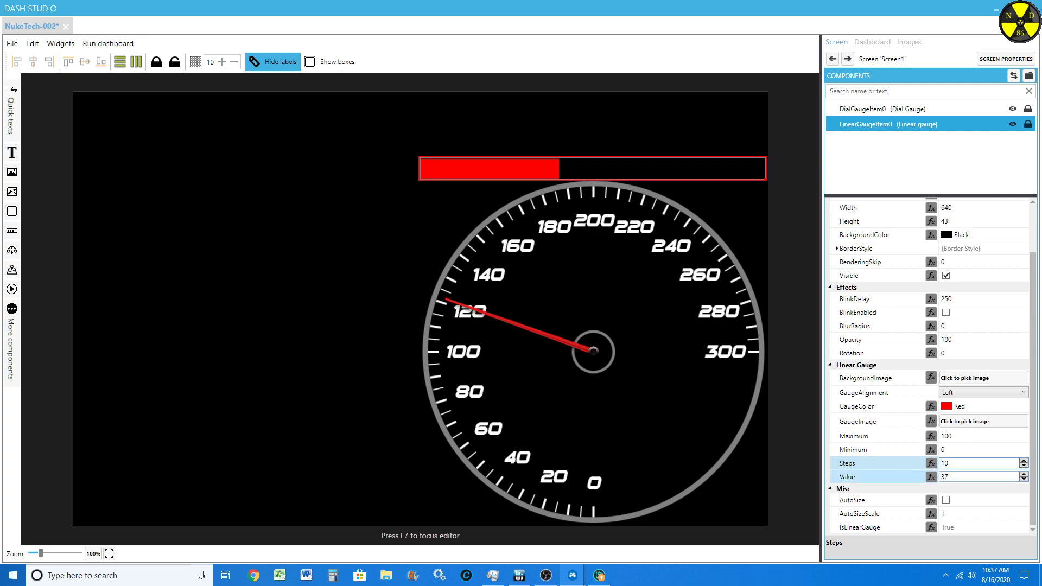
scroll(942, 477, up, 2)
scroll(941, 476, up, 11)
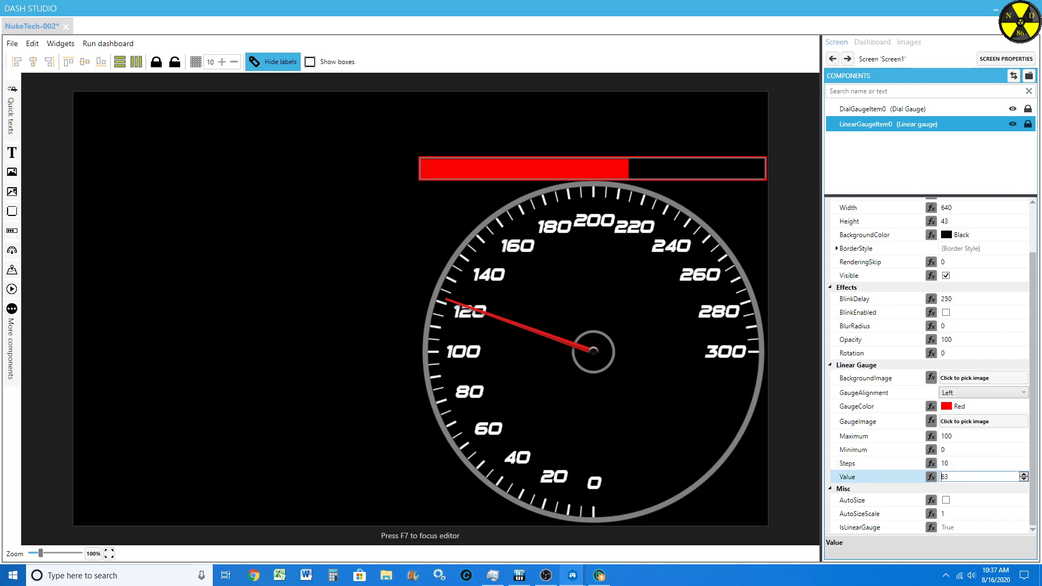
scroll(941, 476, up, 20)
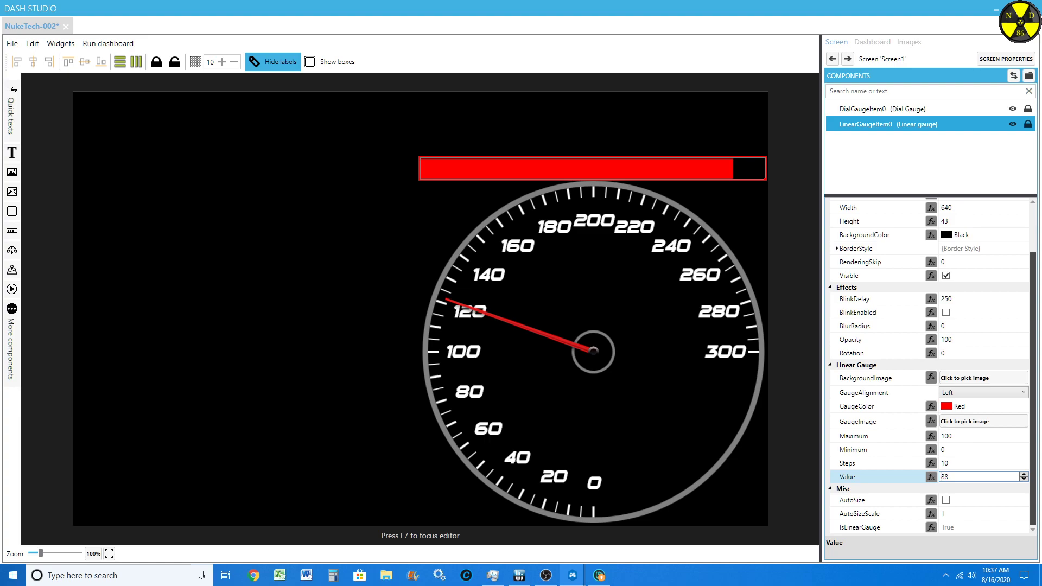
scroll(955, 400, up, 3)
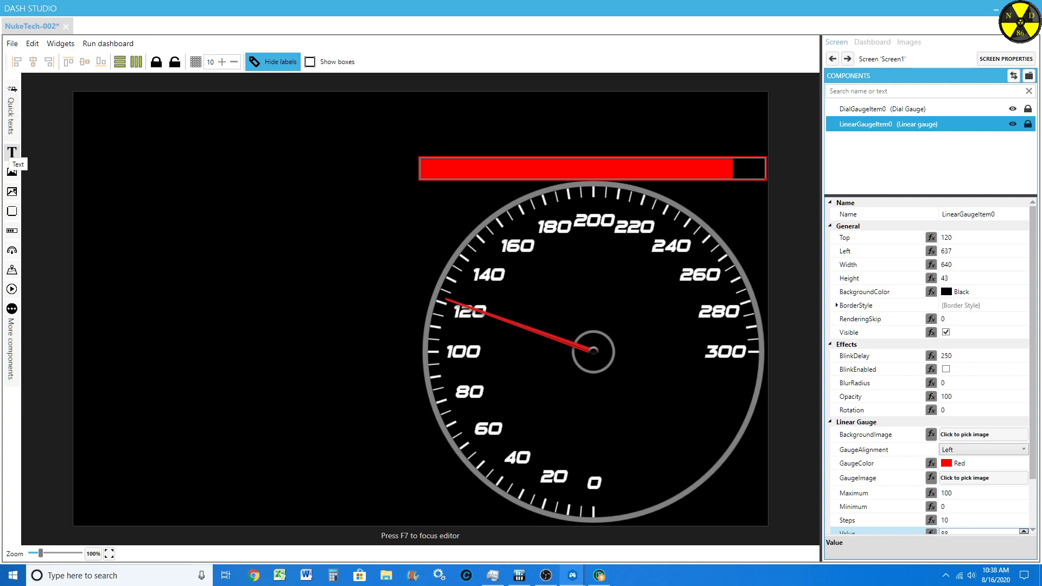
Step: Add a text component and place it in the empty area beside the dial, at about Top 189, Left 332
click(12, 152)
drag(105, 124, 280, 221)
scroll(868, 410, down, 5)
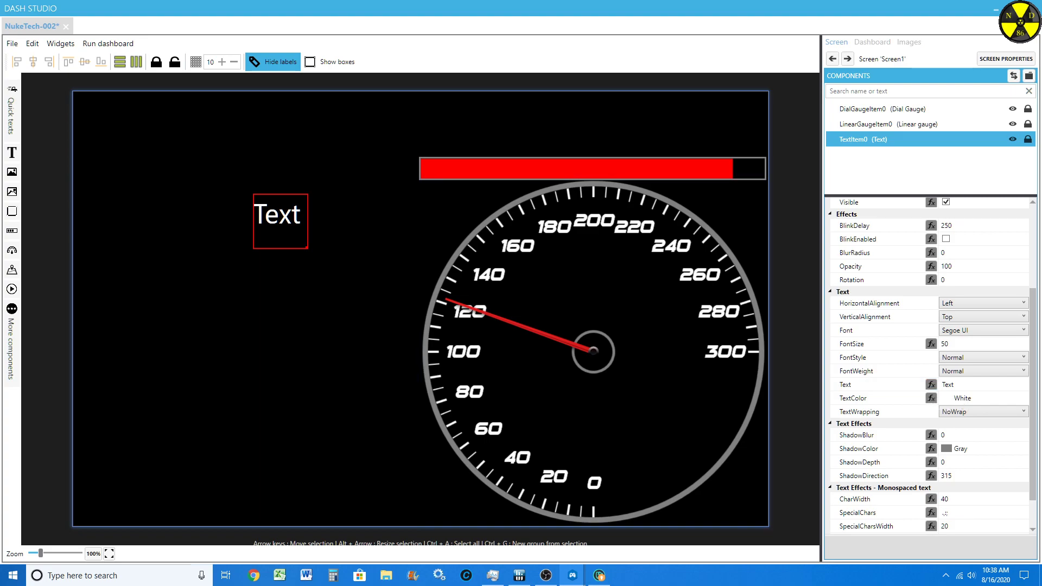
Step: Add the RPM Gauge from the Engine quick texts, look over its properties, and delete it
click(11, 115)
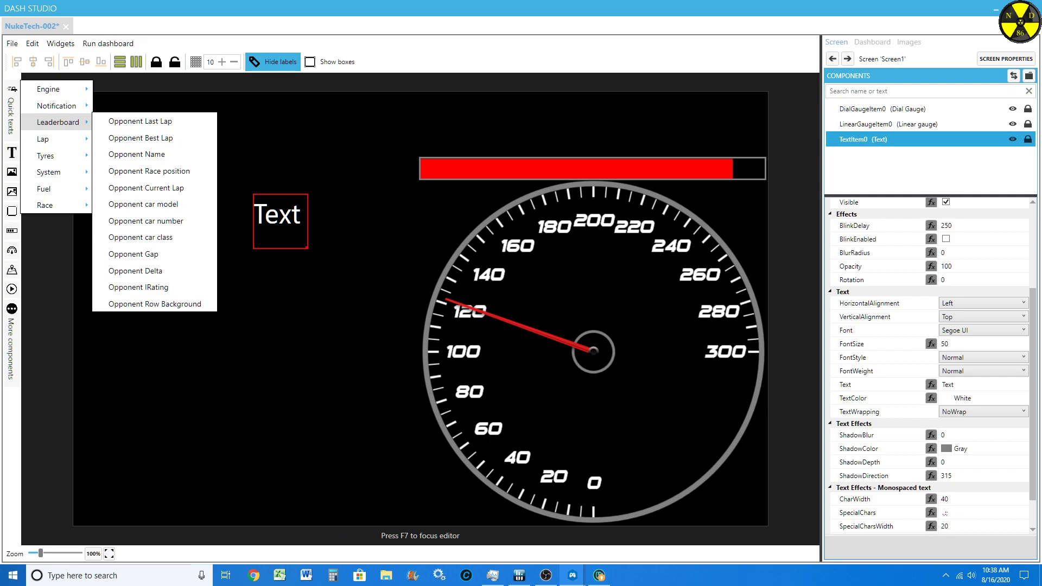
mouse_move(54, 89)
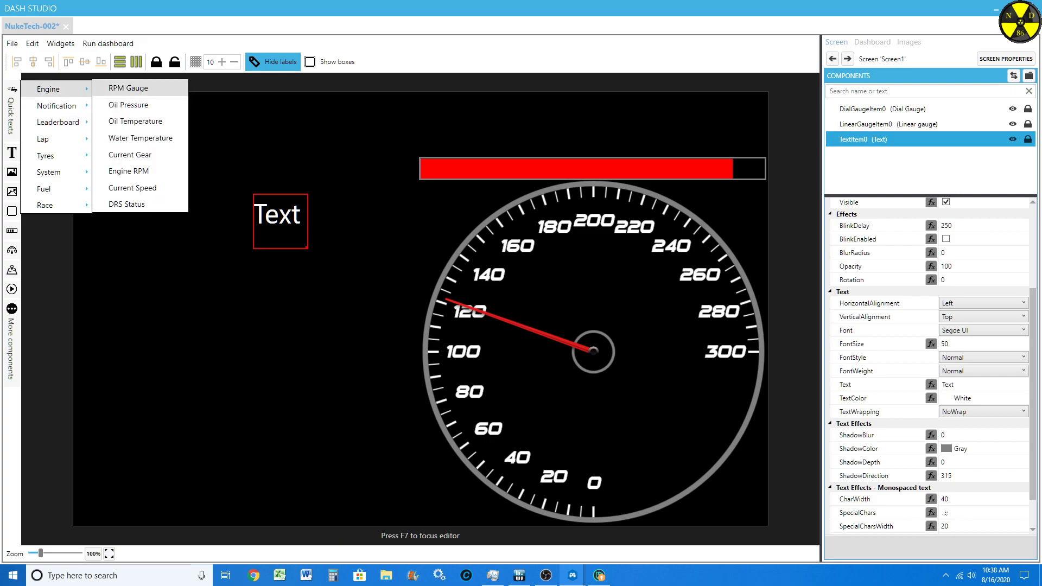
click(128, 88)
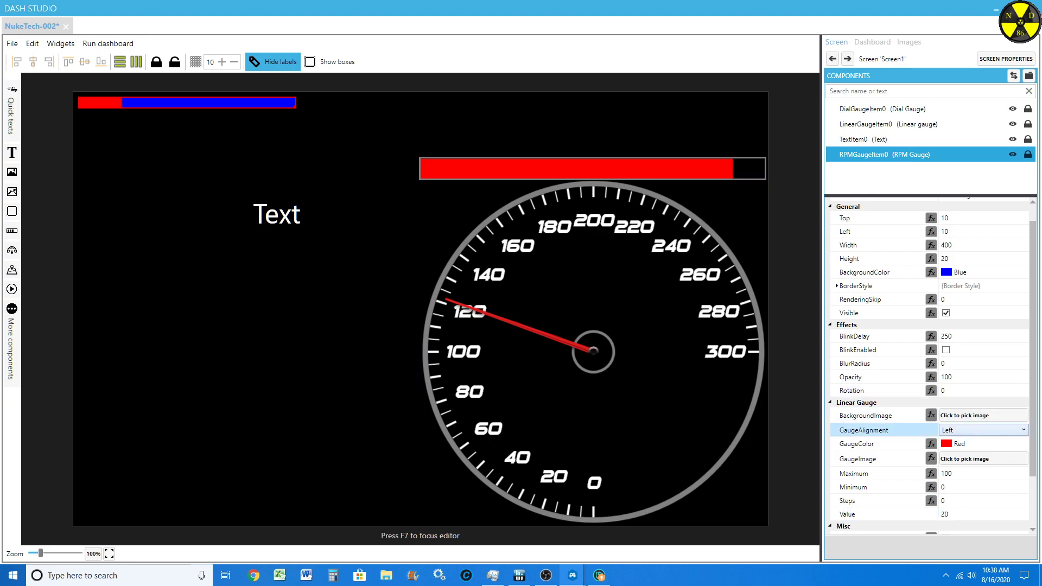
scroll(868, 474, down, 1)
scroll(868, 474, up, 2)
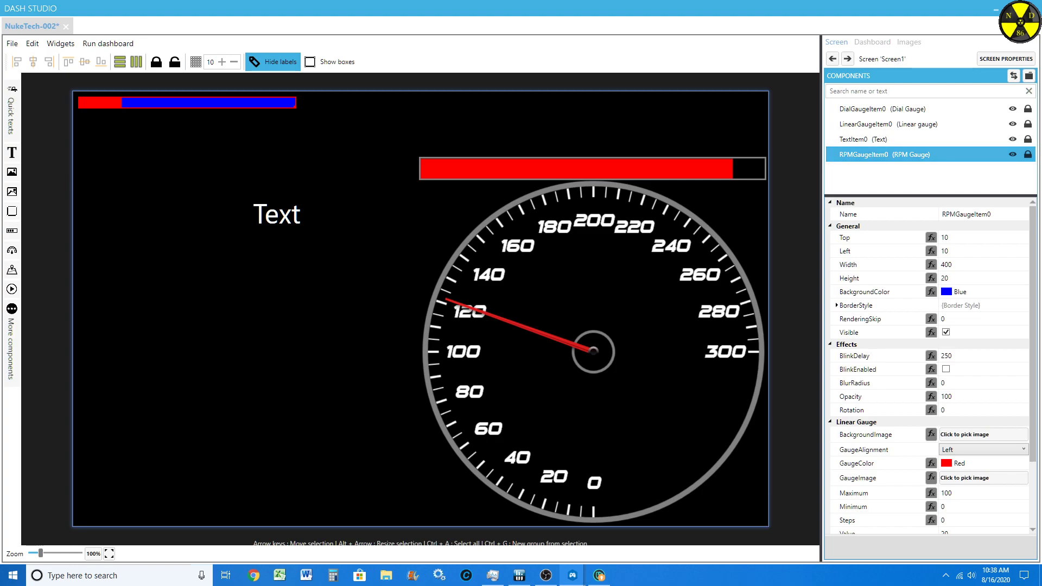
key(Delete)
click(13, 105)
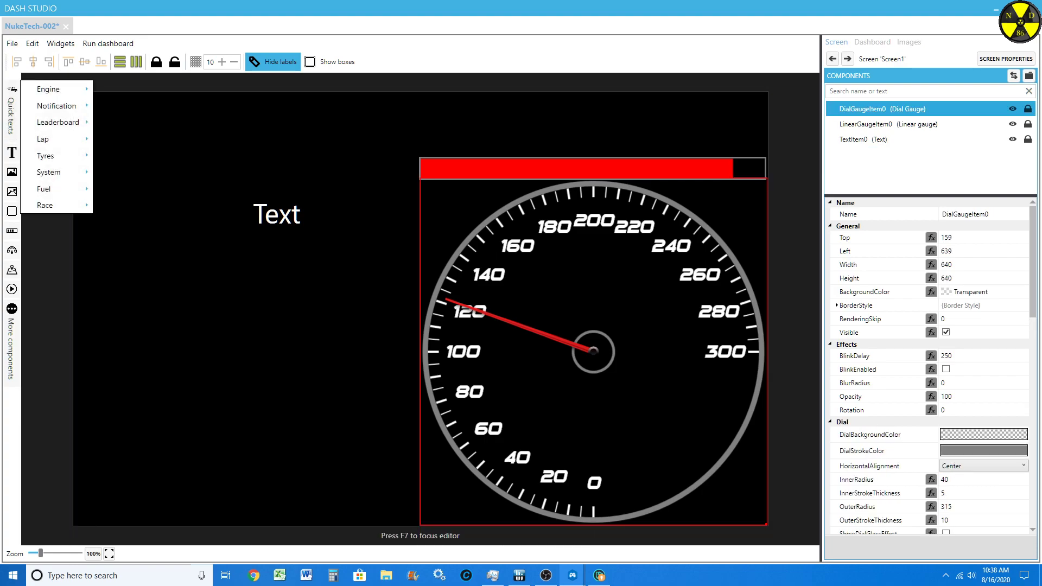
mouse_move(54, 89)
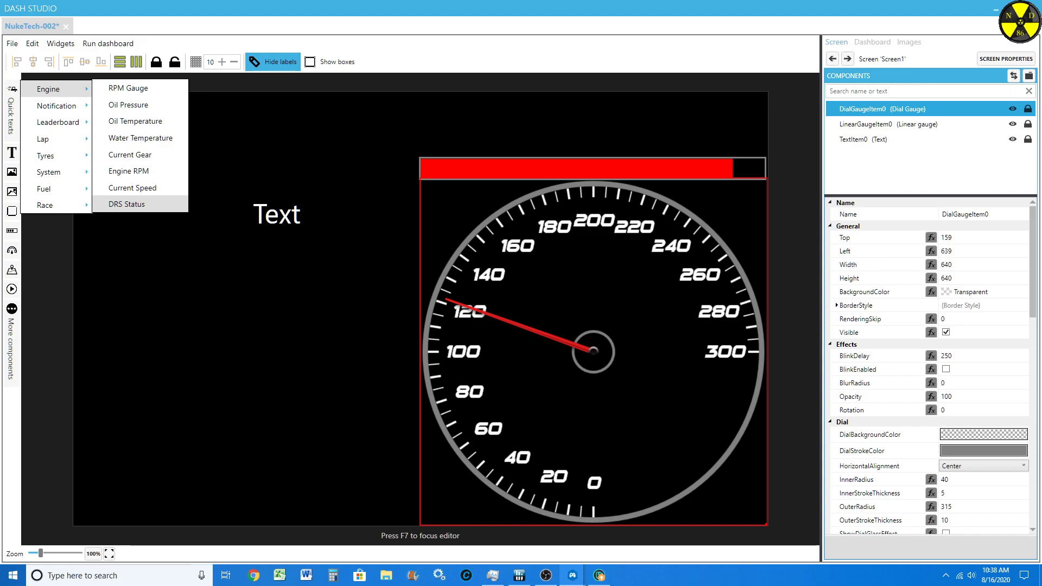
mouse_move(58, 123)
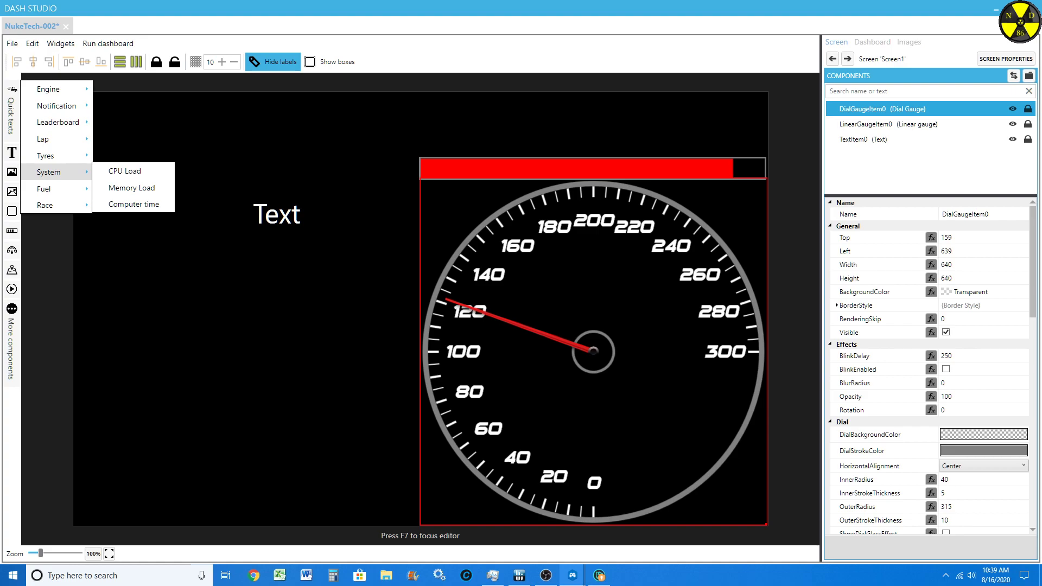
key(Escape)
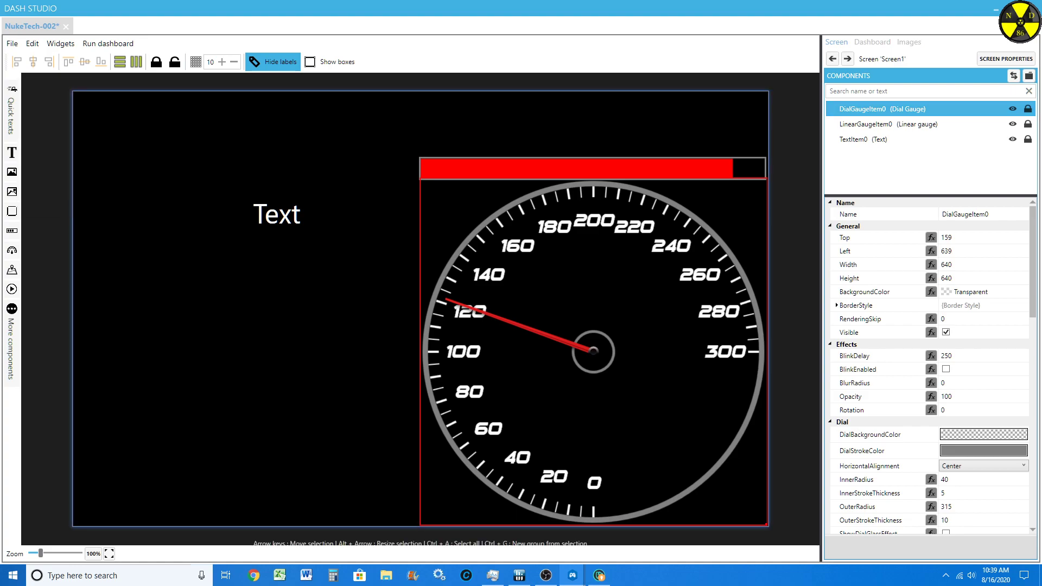
click(280, 219)
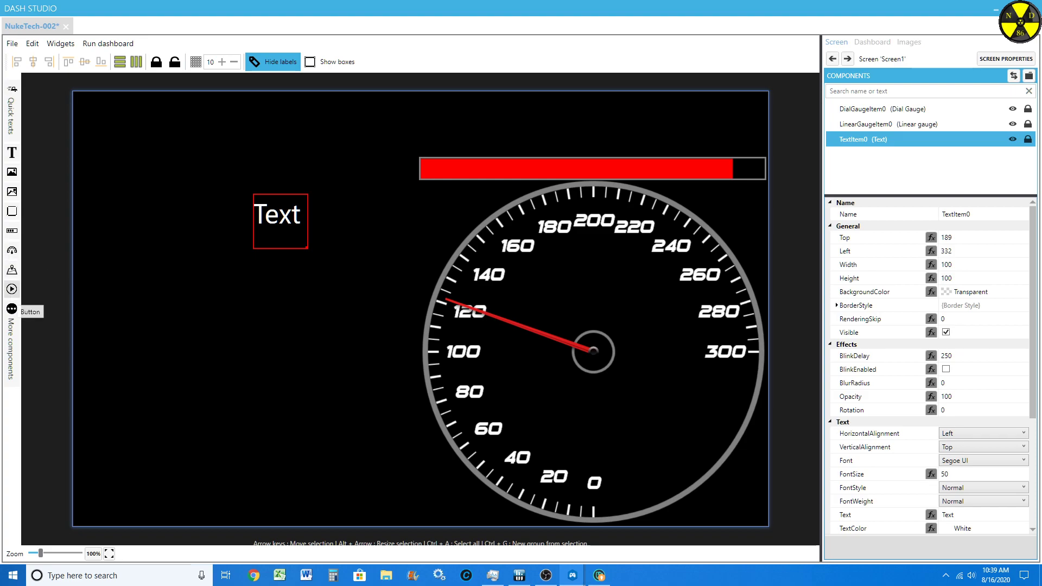
Step: Add a shift light component and place it just beside the dial's upper edge, at about Top 170, Left 572
click(12, 325)
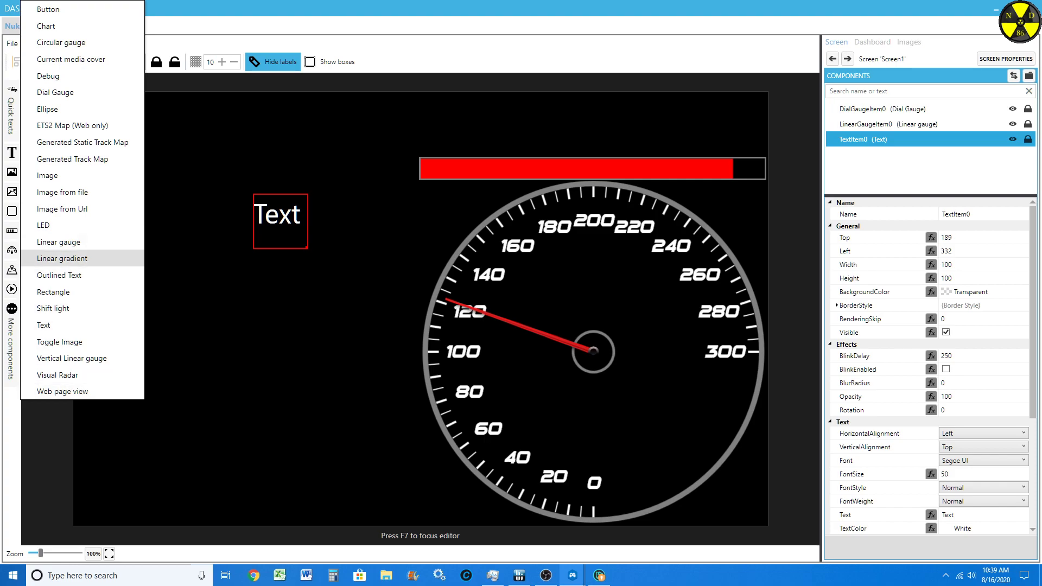
click(53, 308)
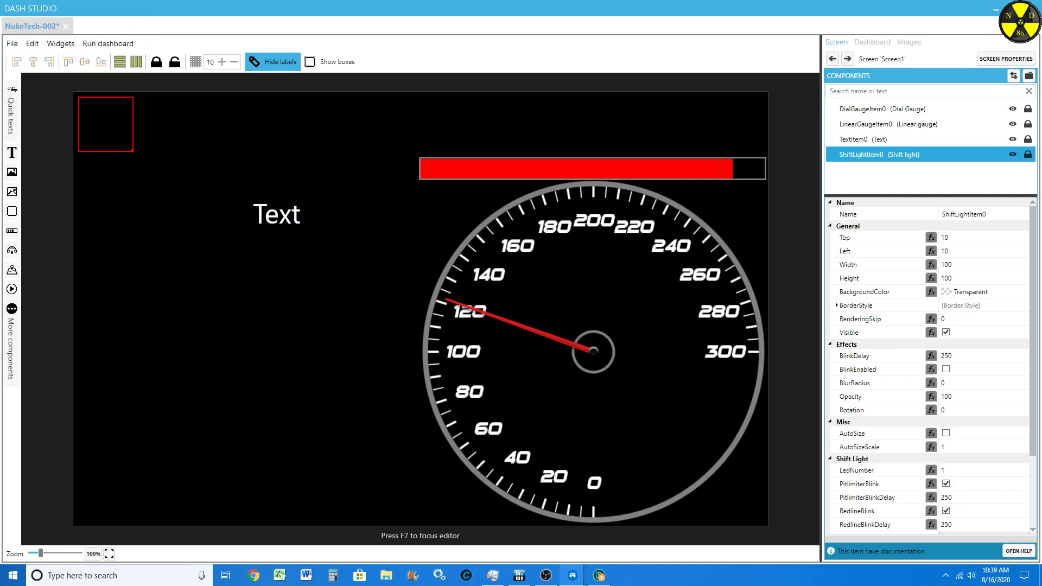
drag(106, 124, 411, 211)
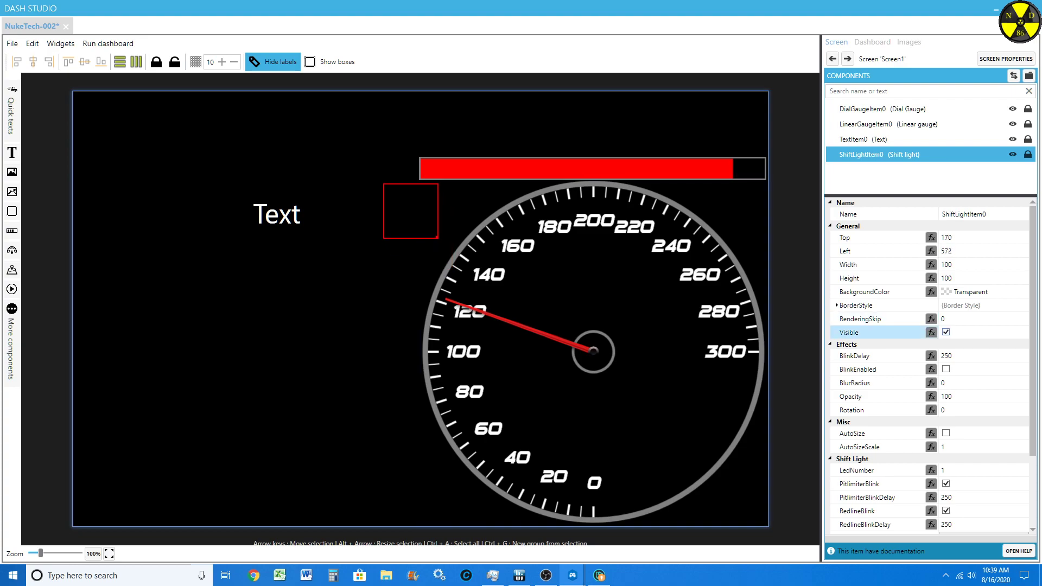
scroll(868, 410, down, 3)
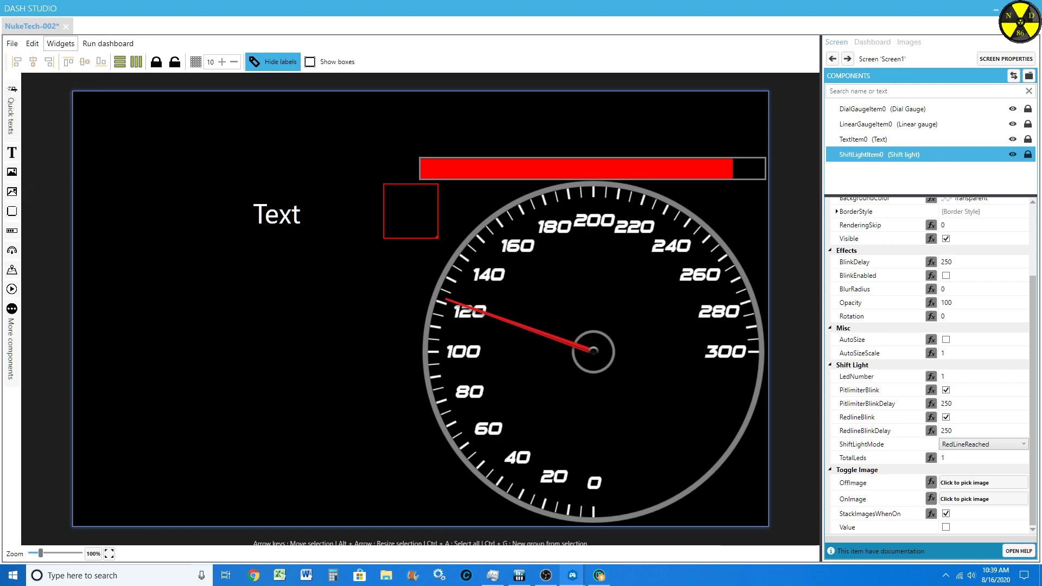
click(60, 44)
click(60, 44)
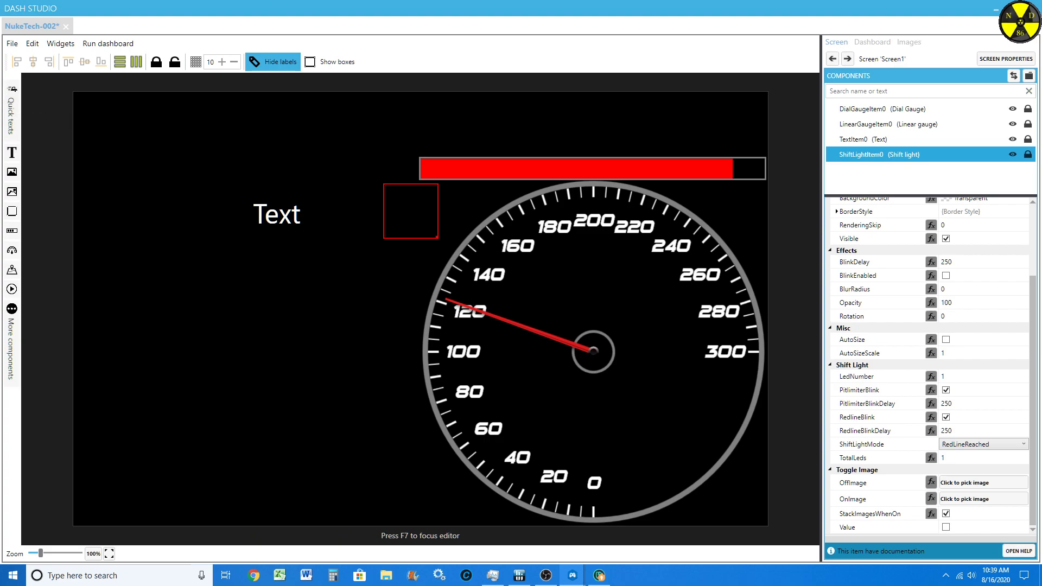
Step: Add an ellipse, place it over the shift light at about Top 170, Left 574, and turn on the component boxes
click(12, 336)
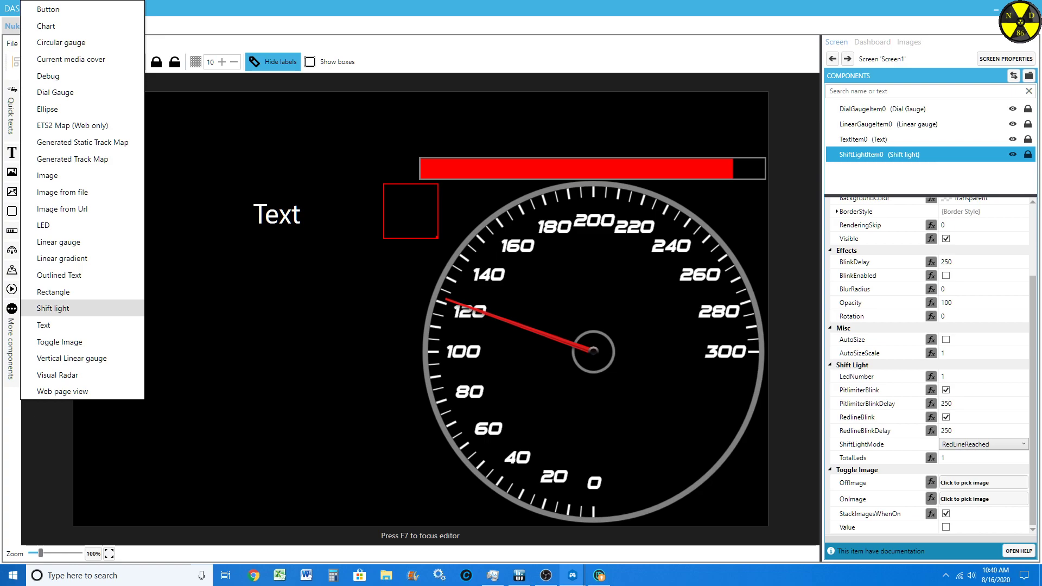
click(54, 109)
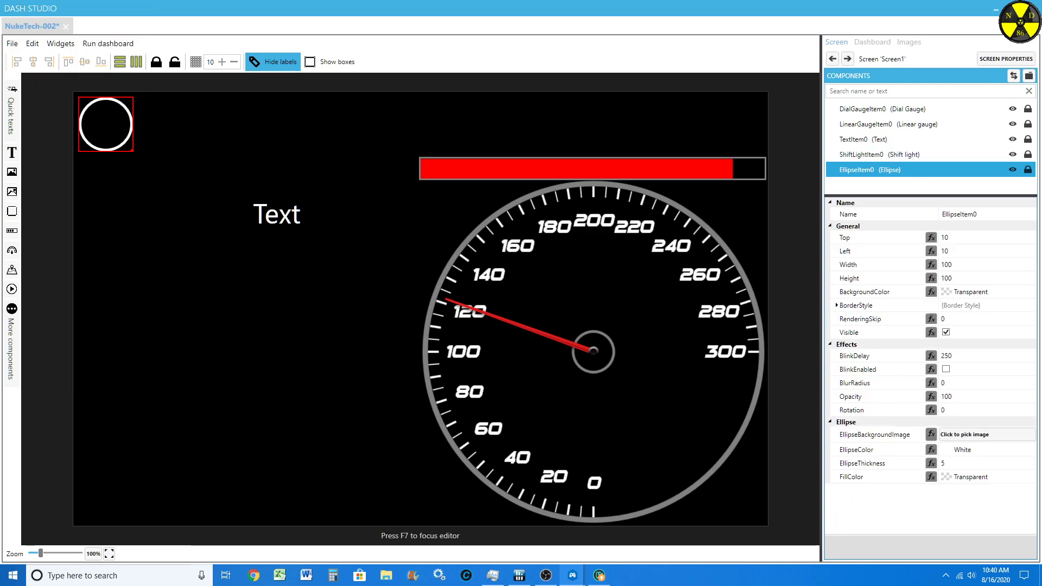
drag(116, 133, 411, 210)
click(329, 62)
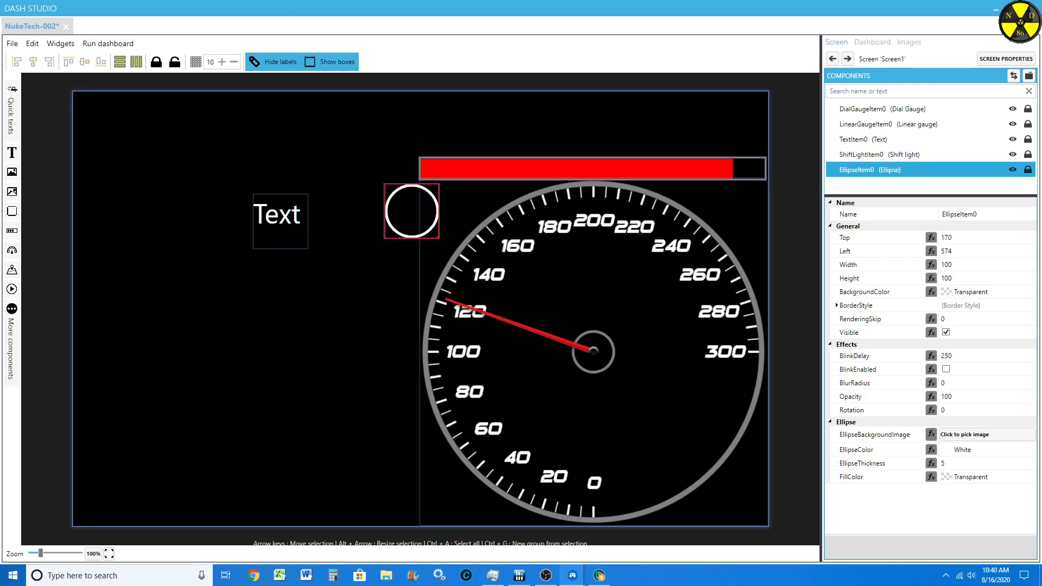